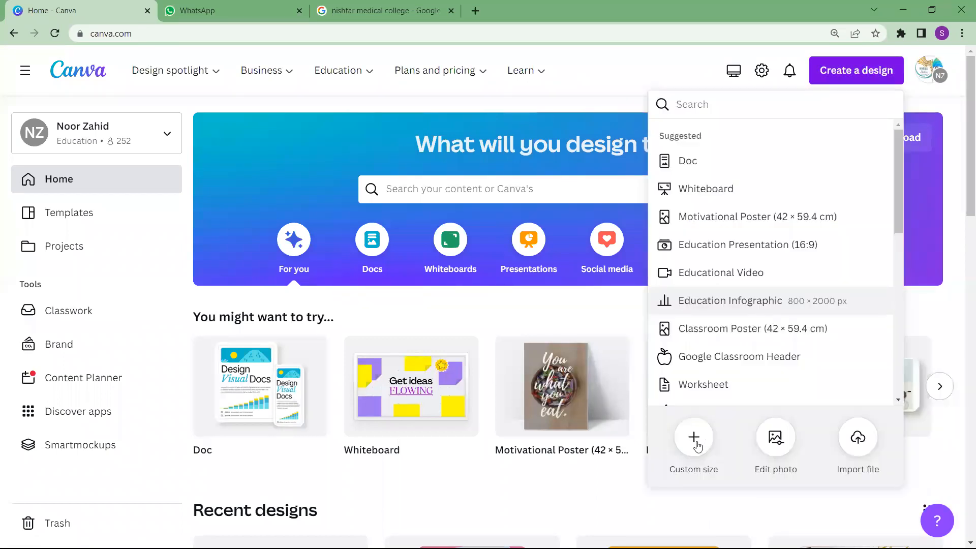
Create a new blank custom-size design using the recent 1500 × 1500 px preset
left_click(698, 445)
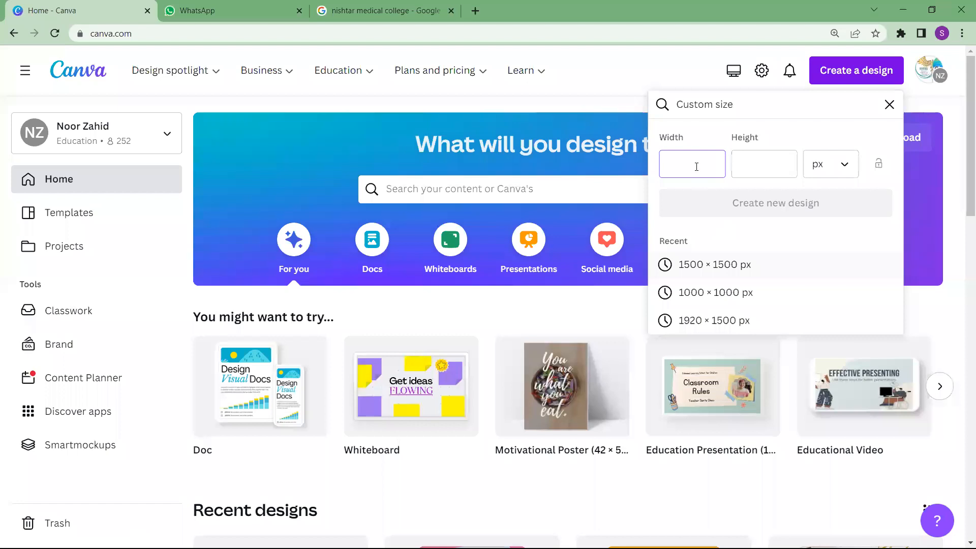
left_click(731, 269)
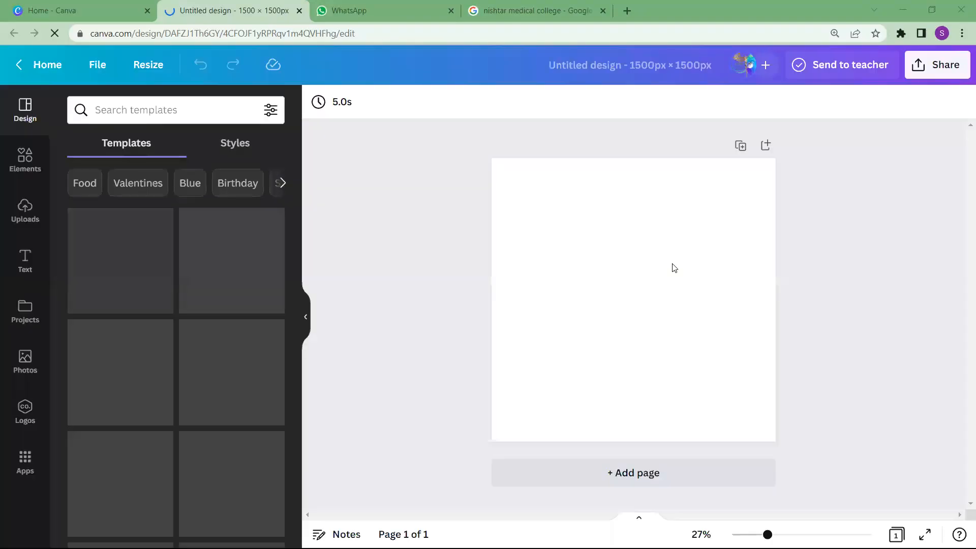
left_click(697, 330)
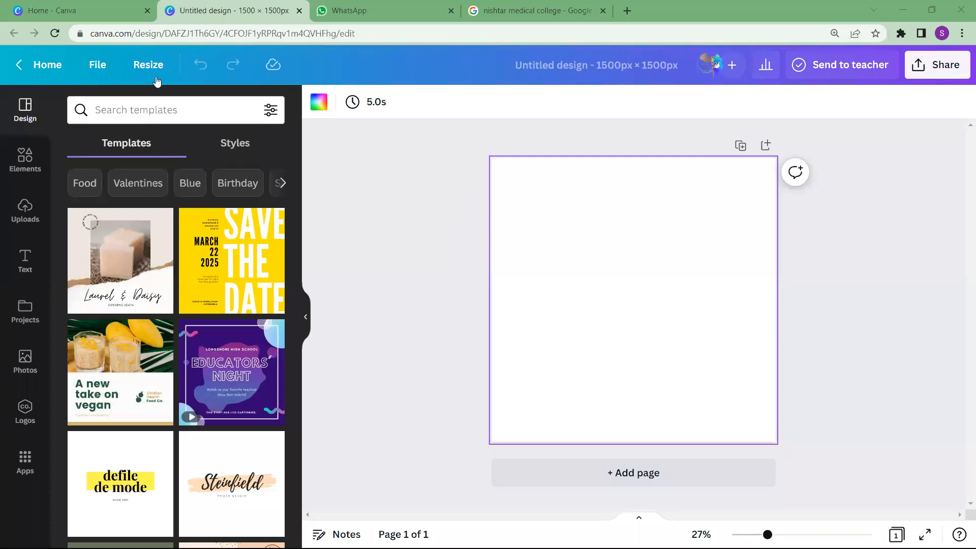
Examine the options for starting a design from imported files, without uploading anything
left_click(103, 67)
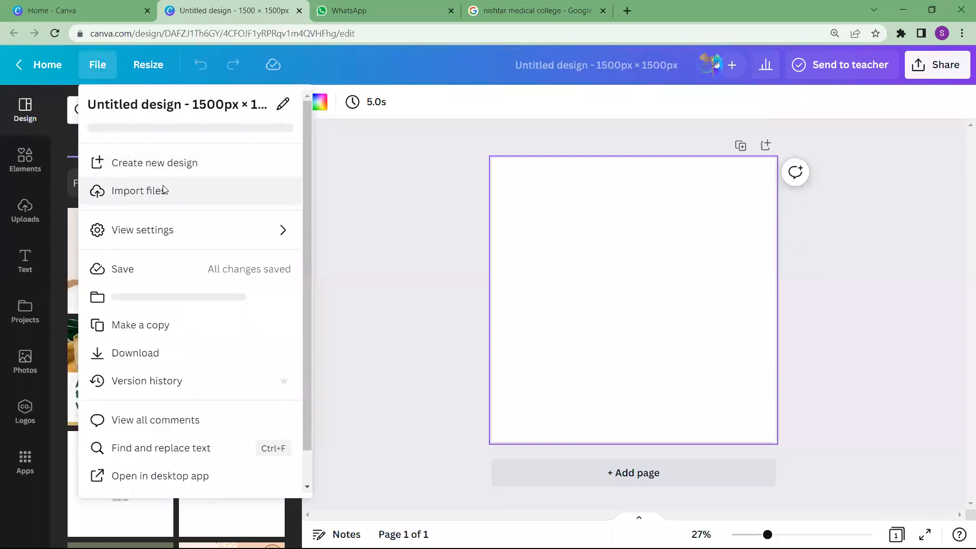
left_click(164, 190)
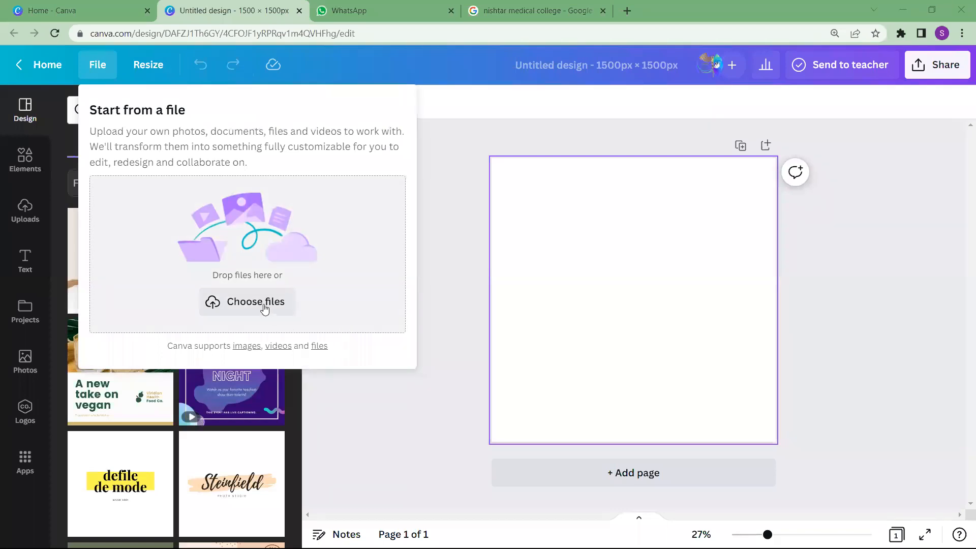
left_click(433, 315)
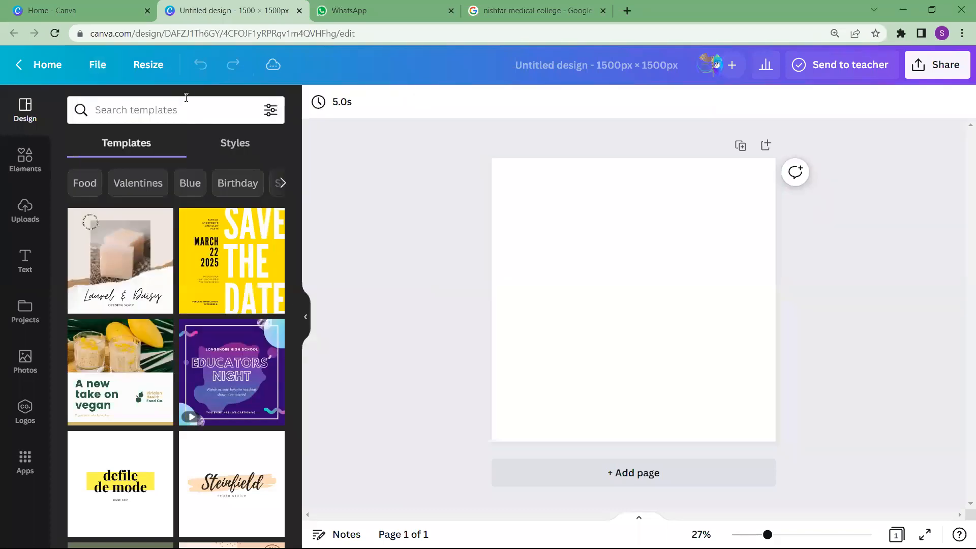
Examine the find and replace text options of the design, leaving both fields empty
left_click(98, 67)
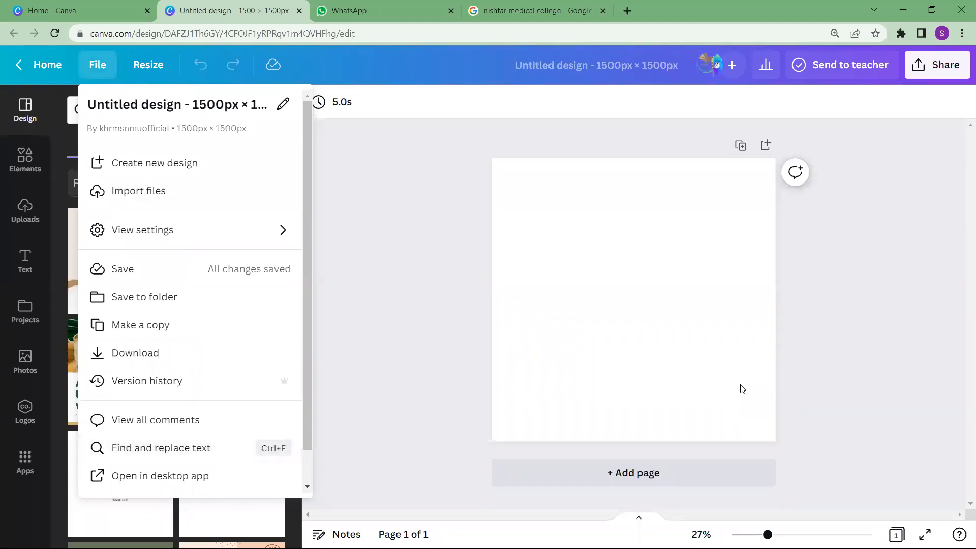
left_click(197, 449)
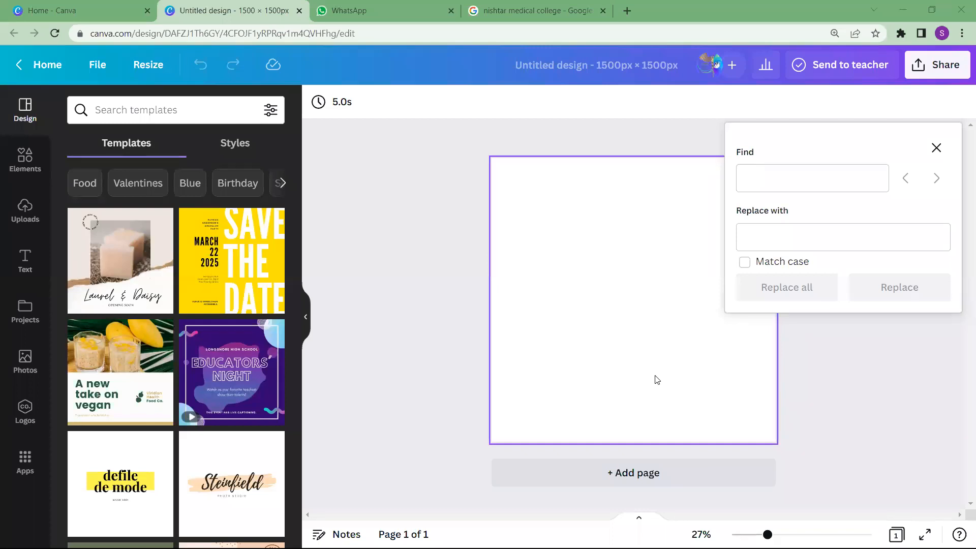
left_click(782, 181)
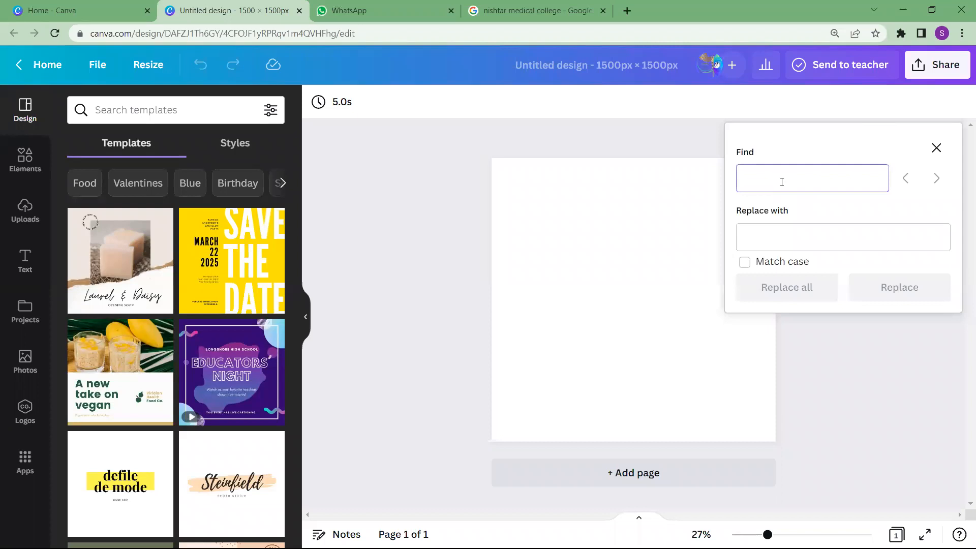
left_click(777, 238)
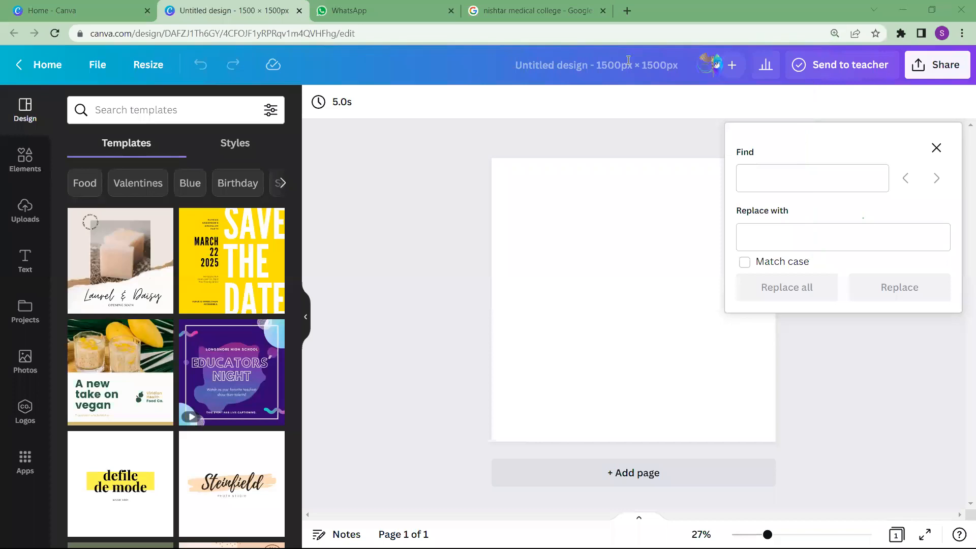
left_click(942, 147)
Set the design's link sharing access to Anyone with the link
left_click(944, 69)
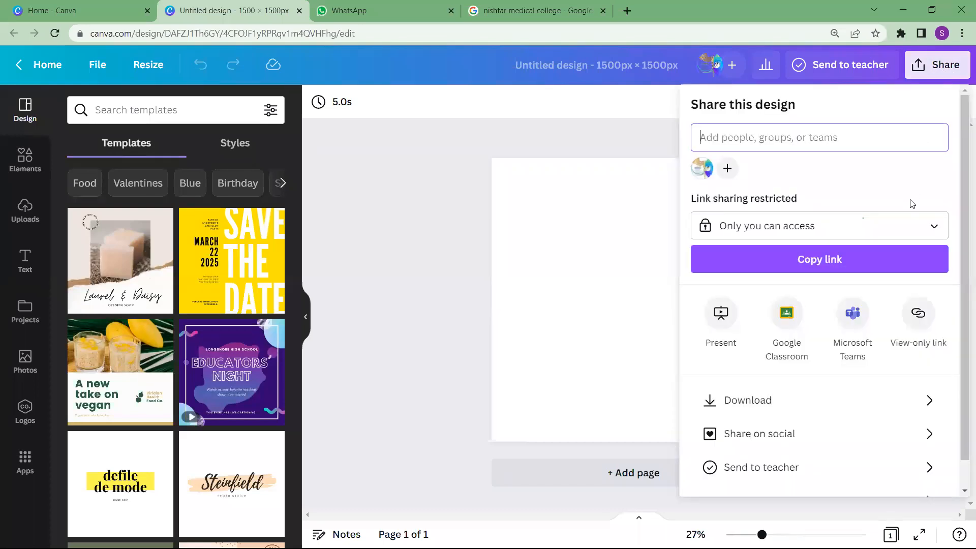
left_click(903, 227)
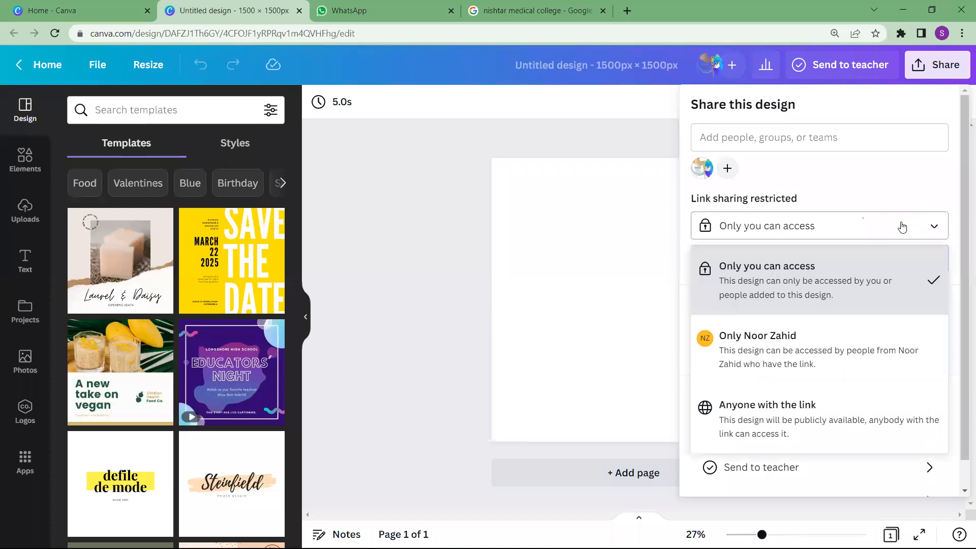
left_click(798, 401)
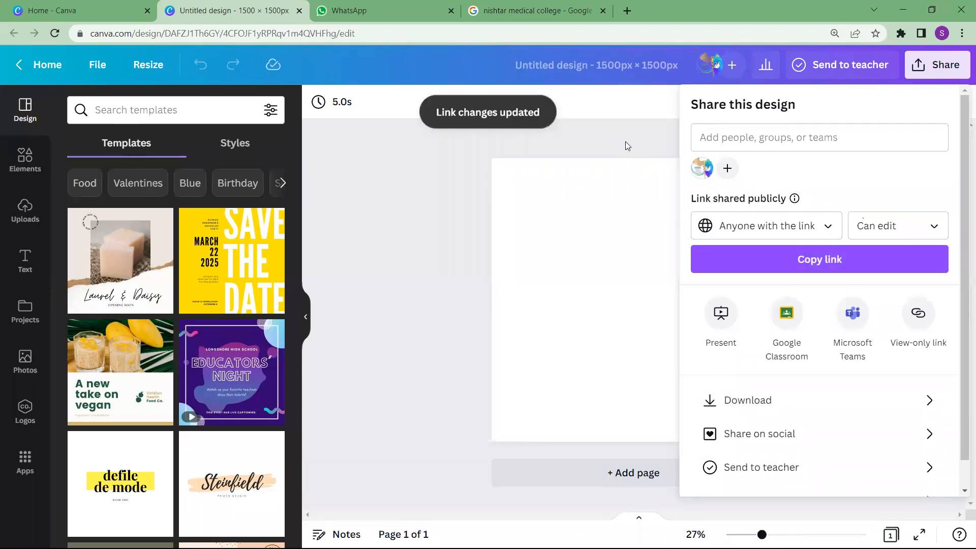
left_click(946, 60)
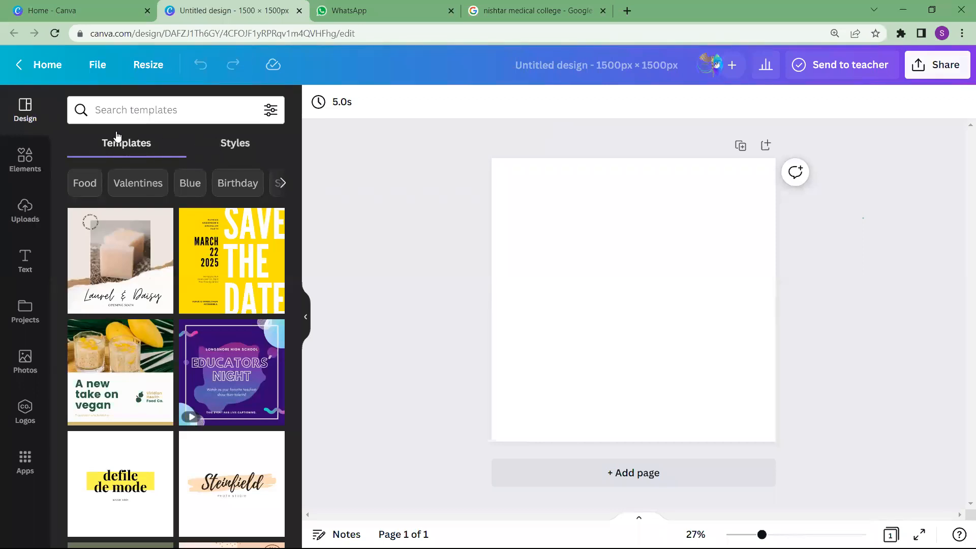
Apply the first pink and purple color palette style, shuffling its colors until the page background is pink
left_click(242, 145)
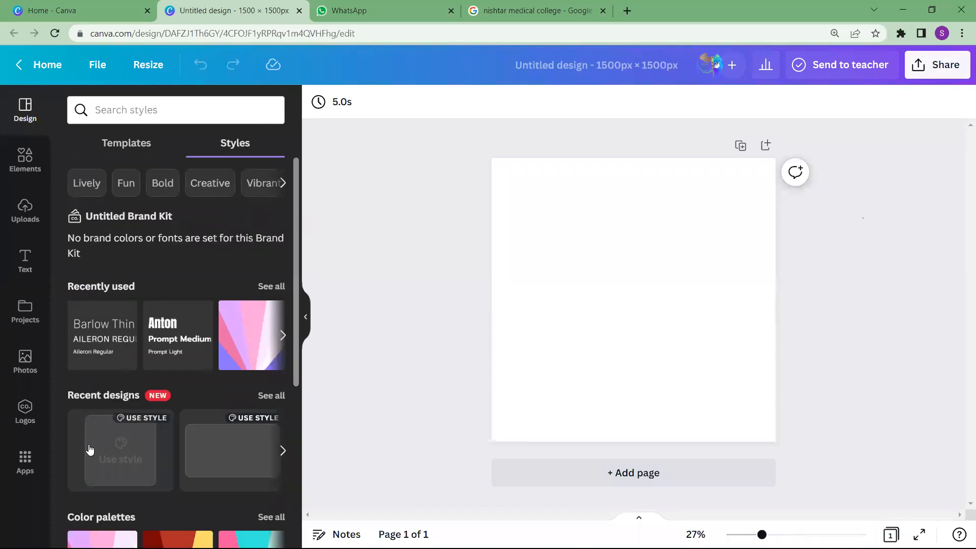
scroll(89, 449, "down", 5)
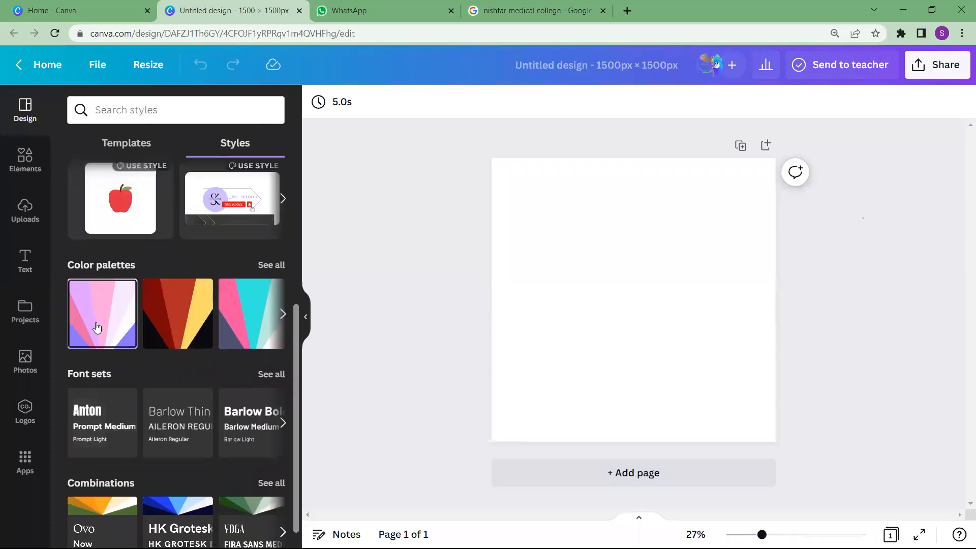
left_click(97, 327)
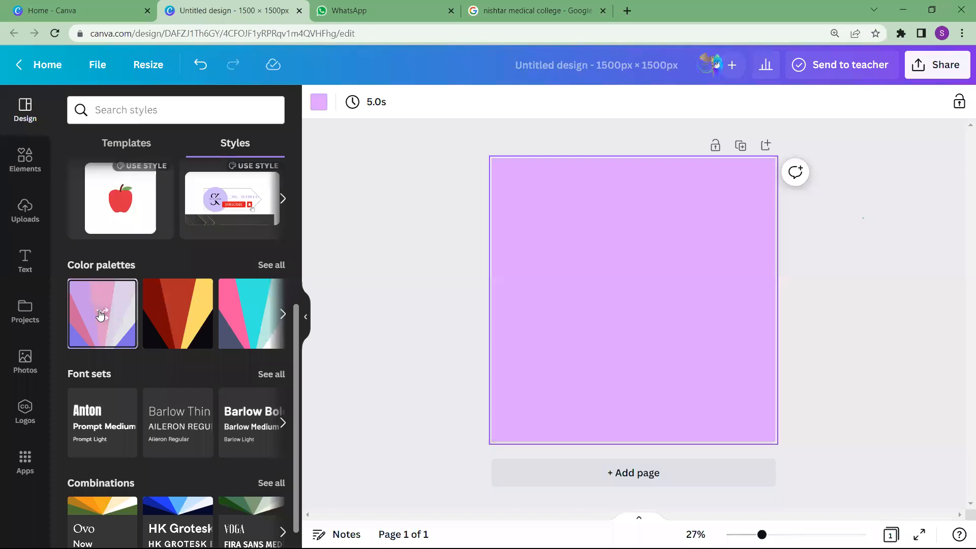
left_click(100, 316)
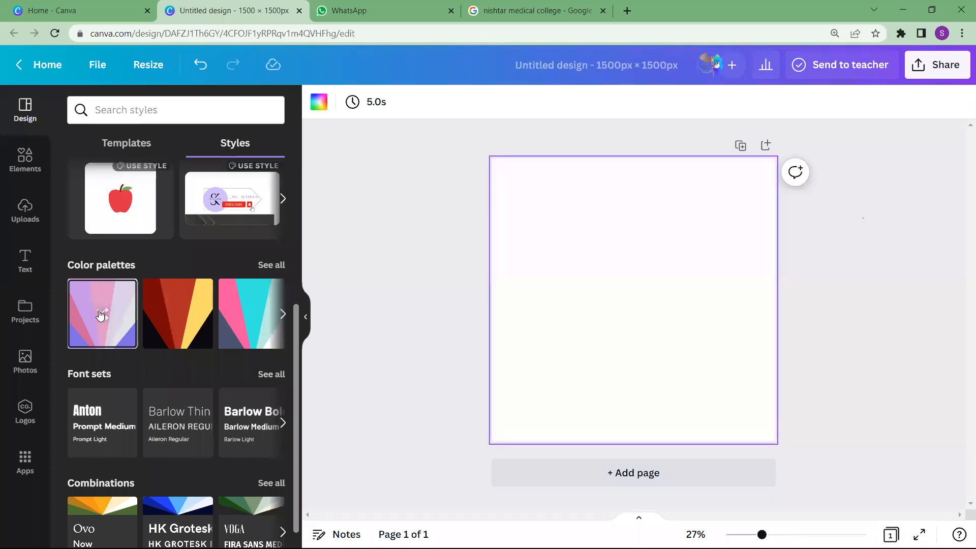
left_click(100, 315)
left_click(100, 316)
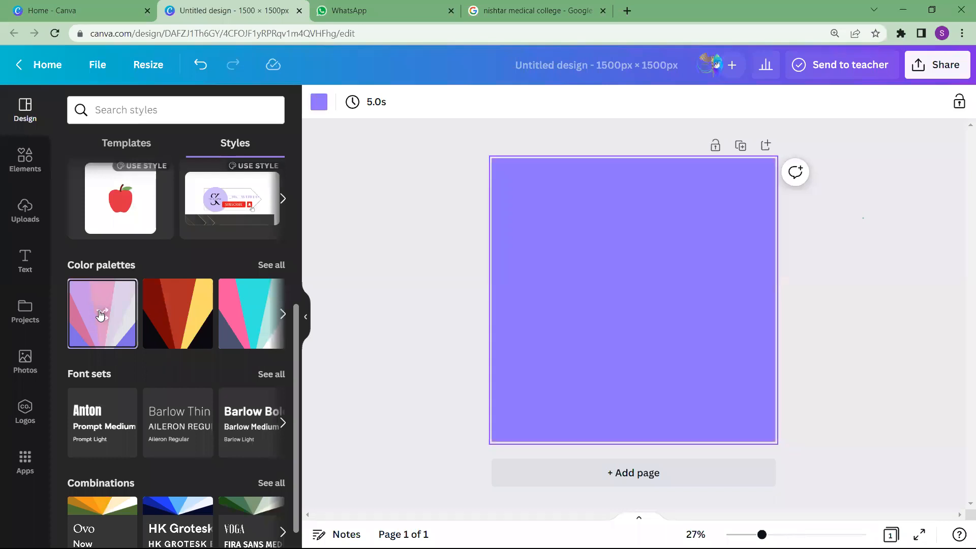
left_click(100, 316)
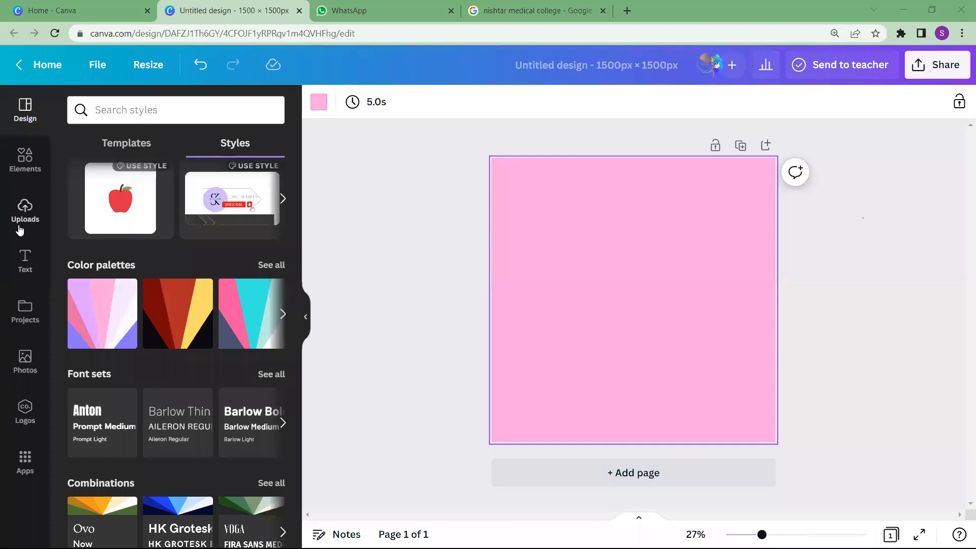
Add the yellow pointing-hand and white starburst stickers, and move the starburst to the page's upper-left area
left_click(25, 158)
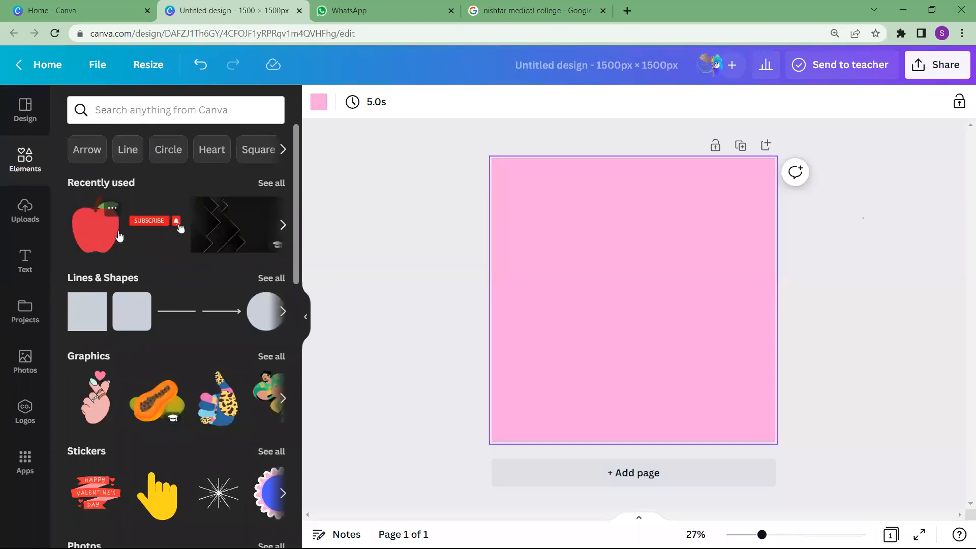
scroll(120, 263, "down", 1)
scroll(120, 263, "down", 5)
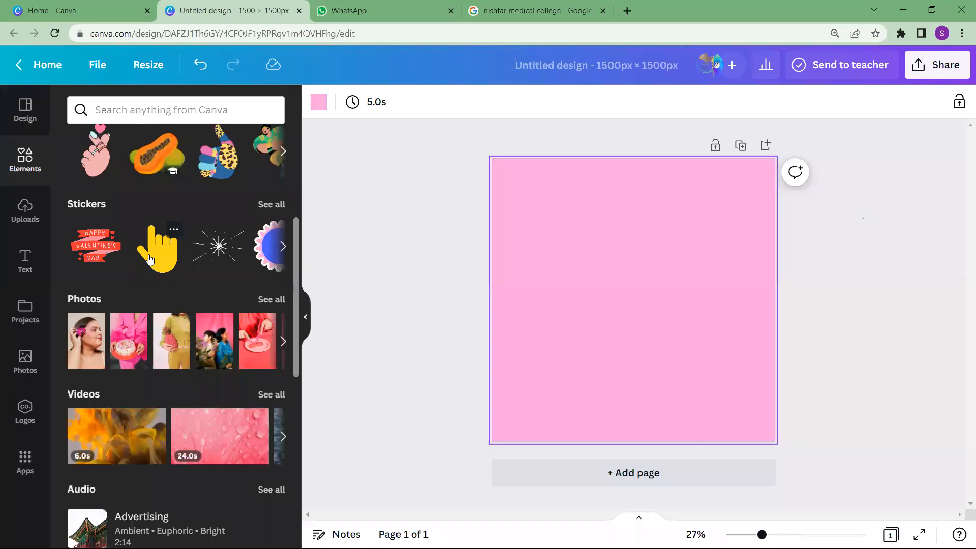
left_click(149, 259)
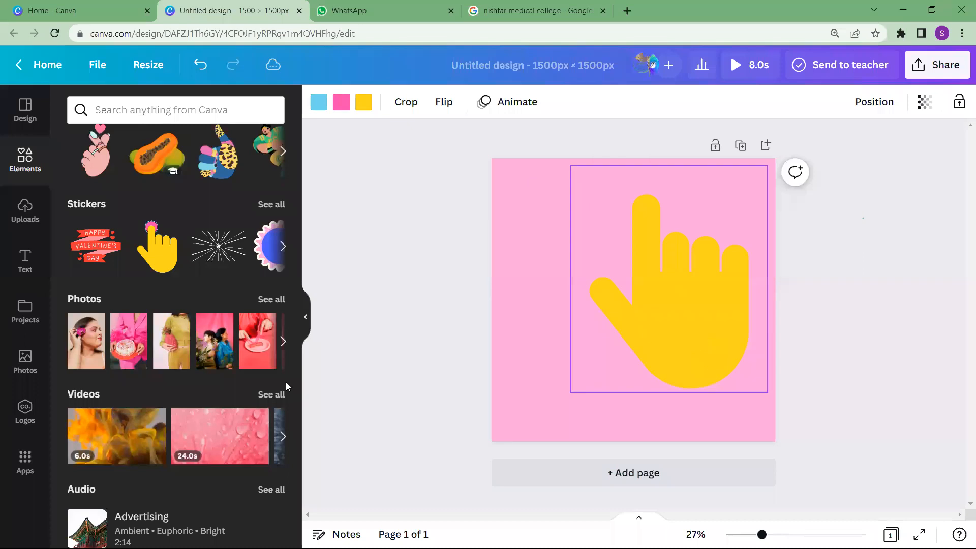
left_click(207, 235)
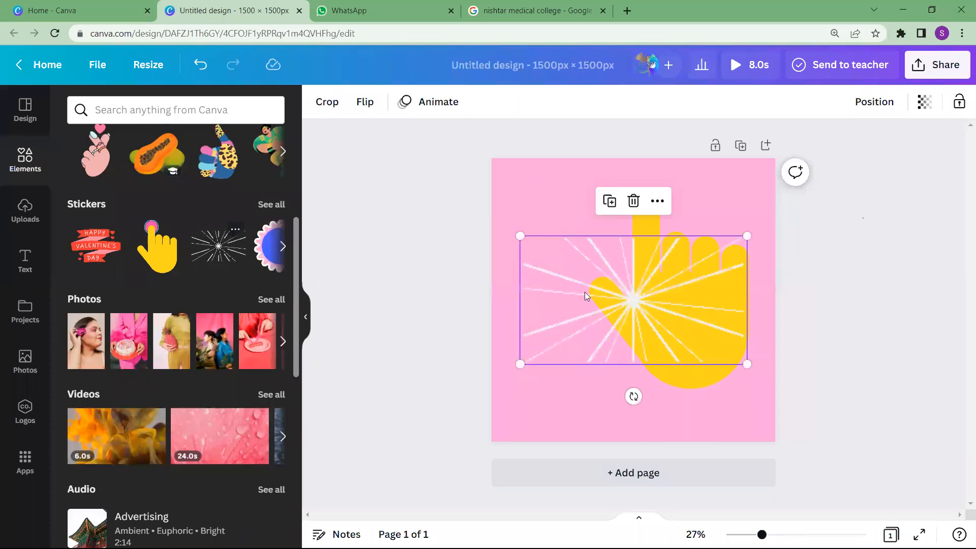
left_click_drag(551, 234, 509, 211)
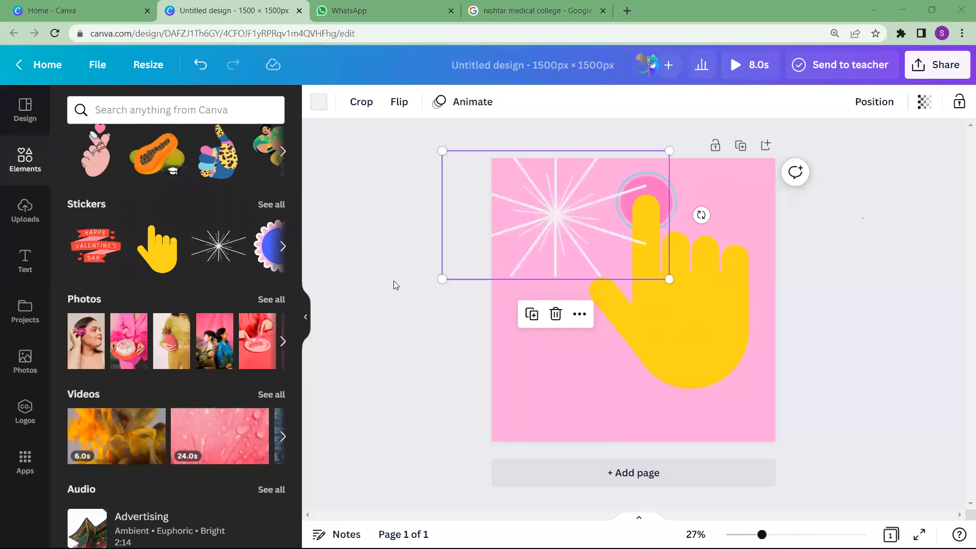
Browse the uploads, text options and photo library, including the photo search filters
left_click(26, 222)
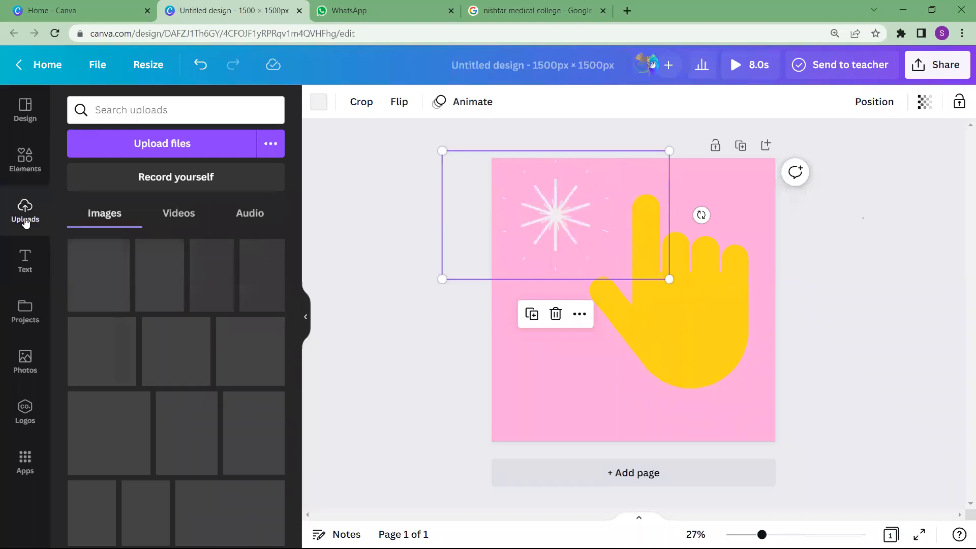
left_click(28, 260)
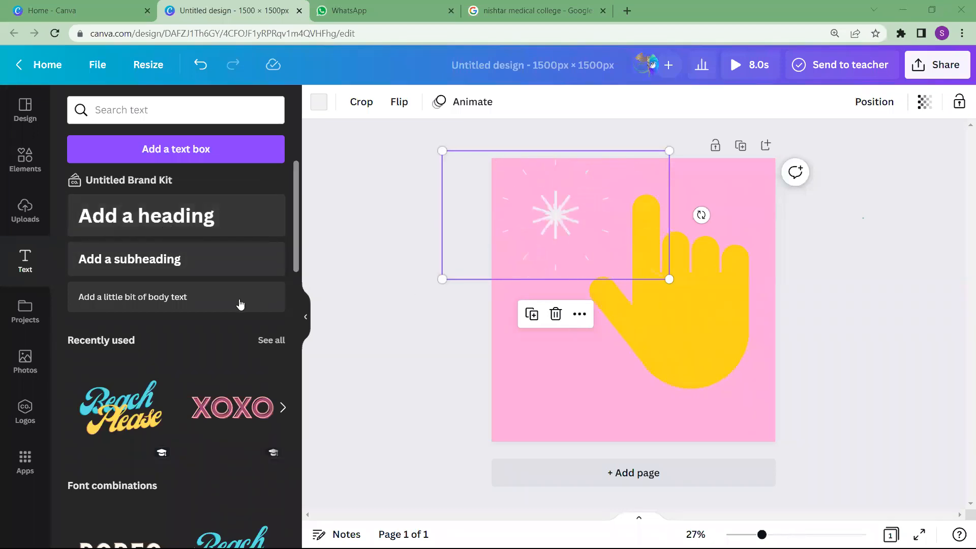
left_click(18, 371)
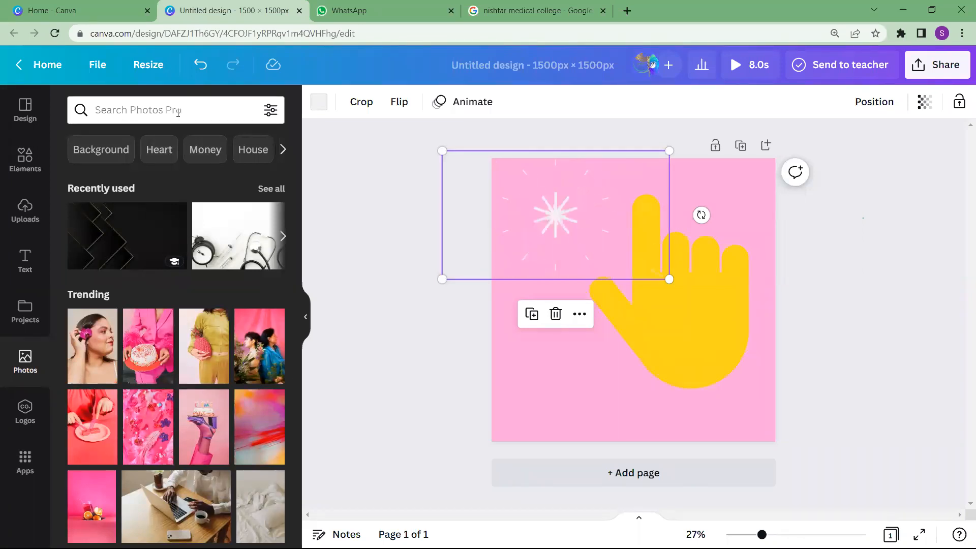
left_click(279, 118)
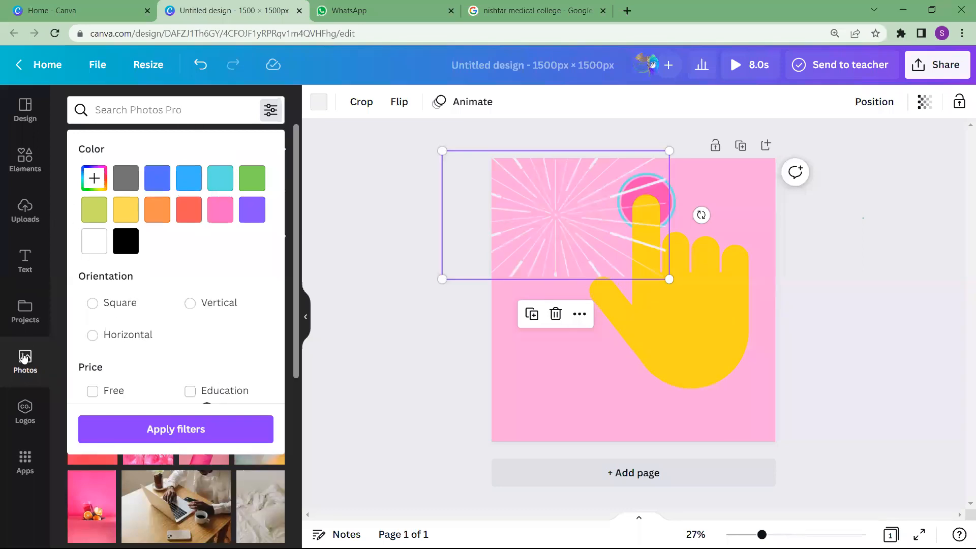
left_click(348, 235)
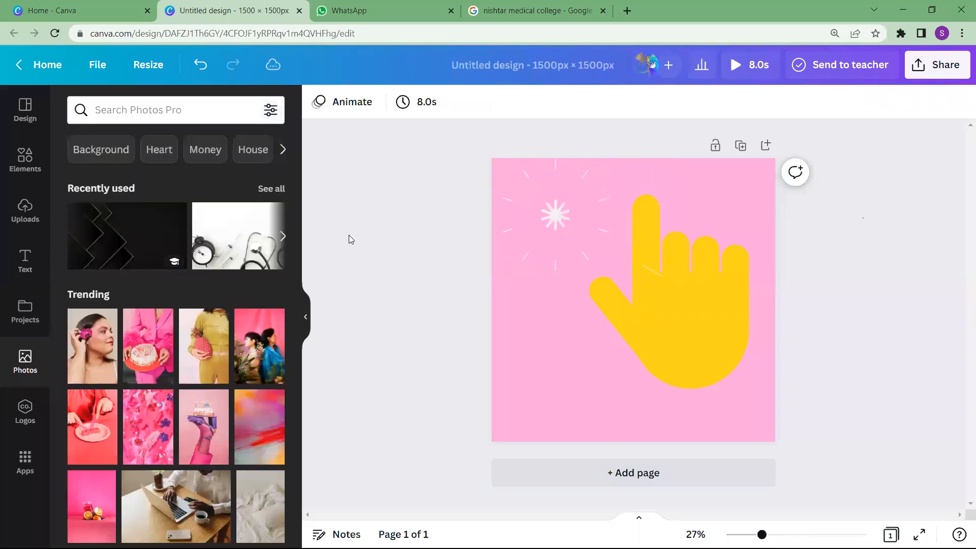
left_click(91, 9)
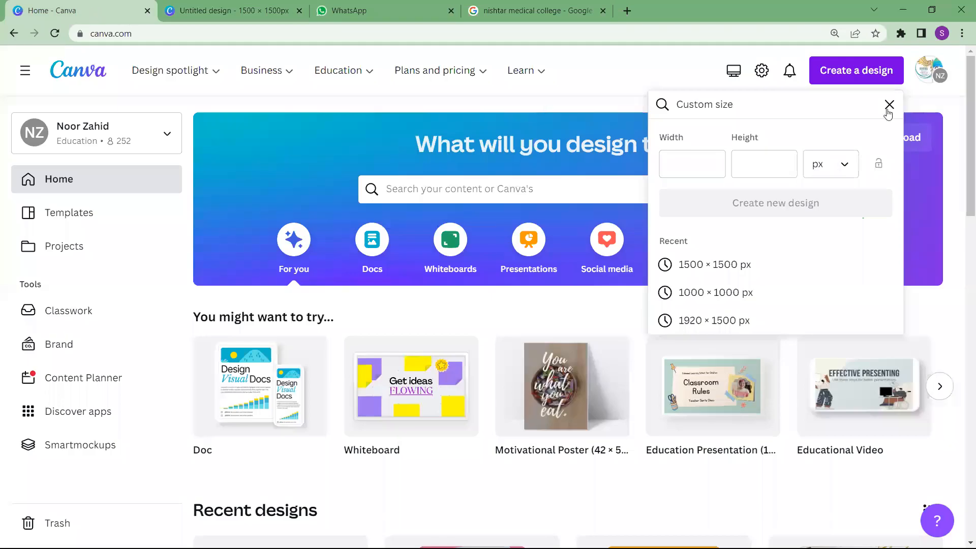
left_click(685, 108)
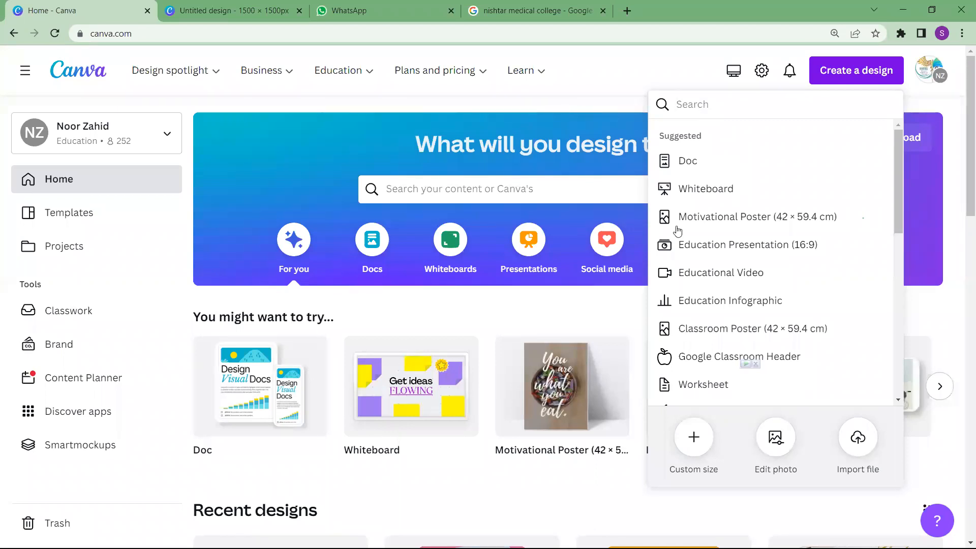
left_click(690, 448)
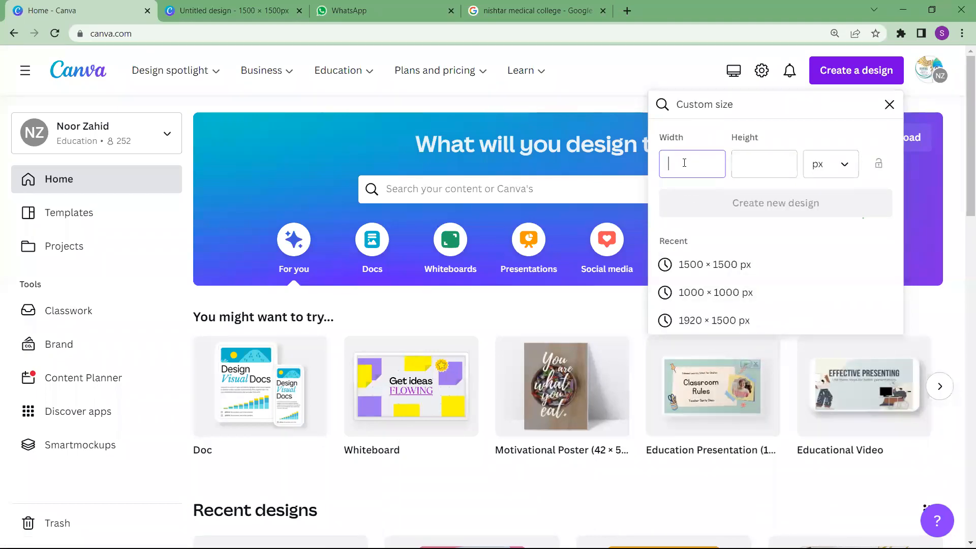
type("1000")
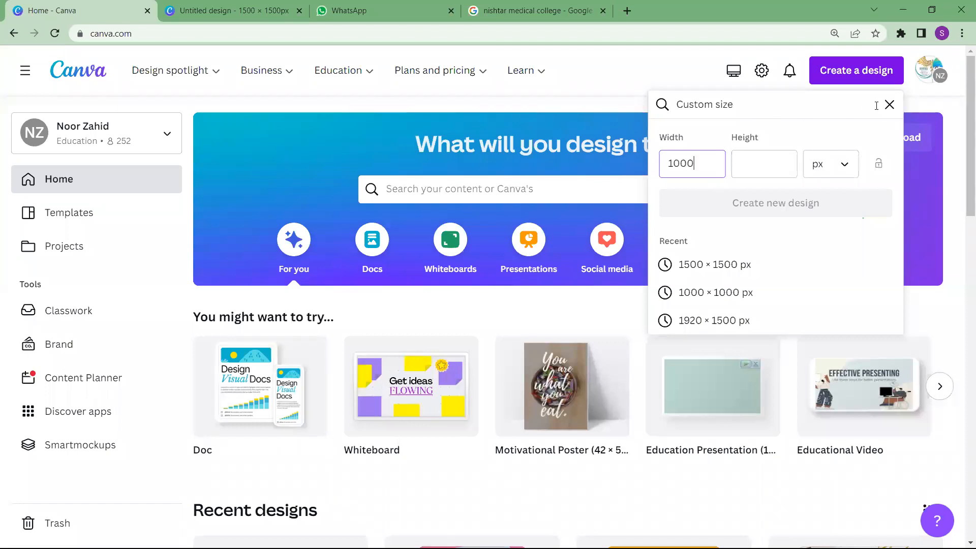
left_click(889, 105)
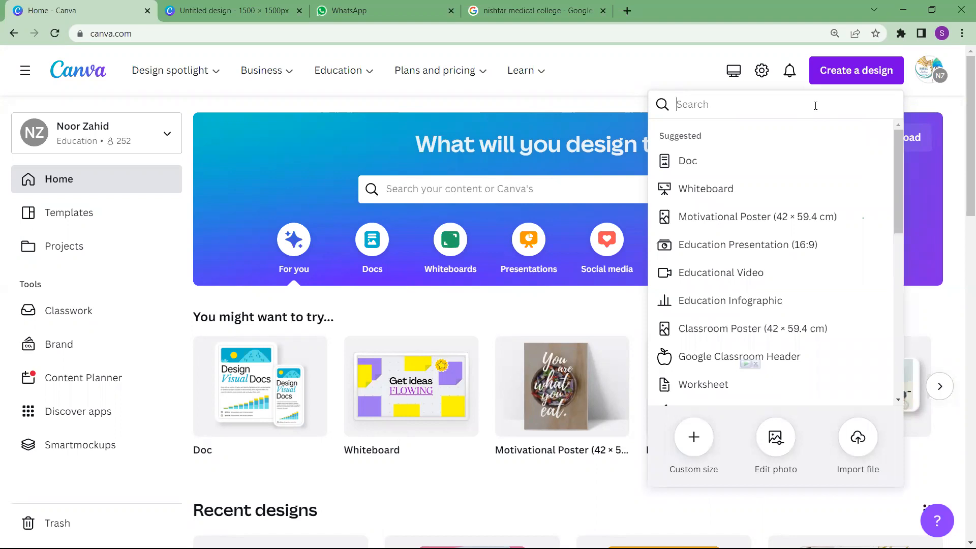
Search the design types for "motivational poster" and create a new Motivational Poster (36 x 48 in) design
type("mo")
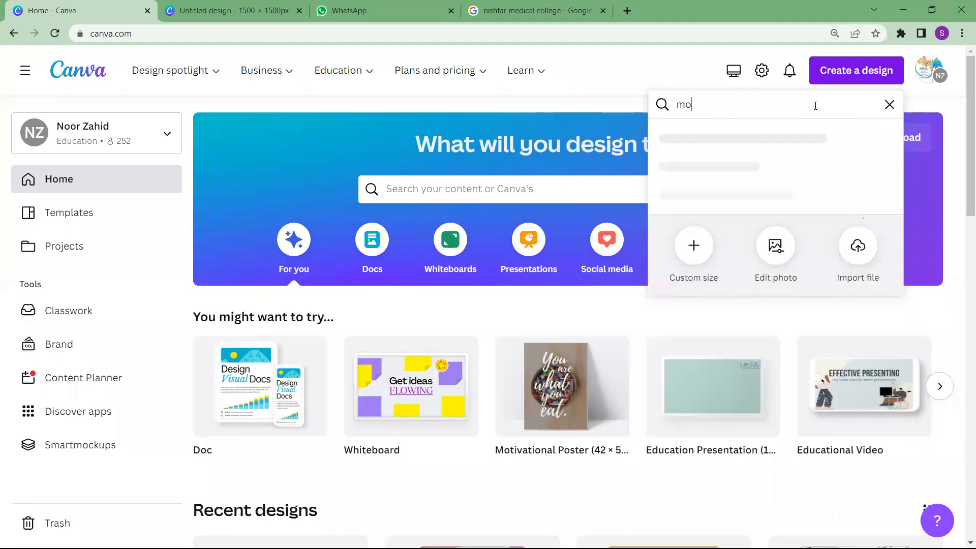
type("tivati")
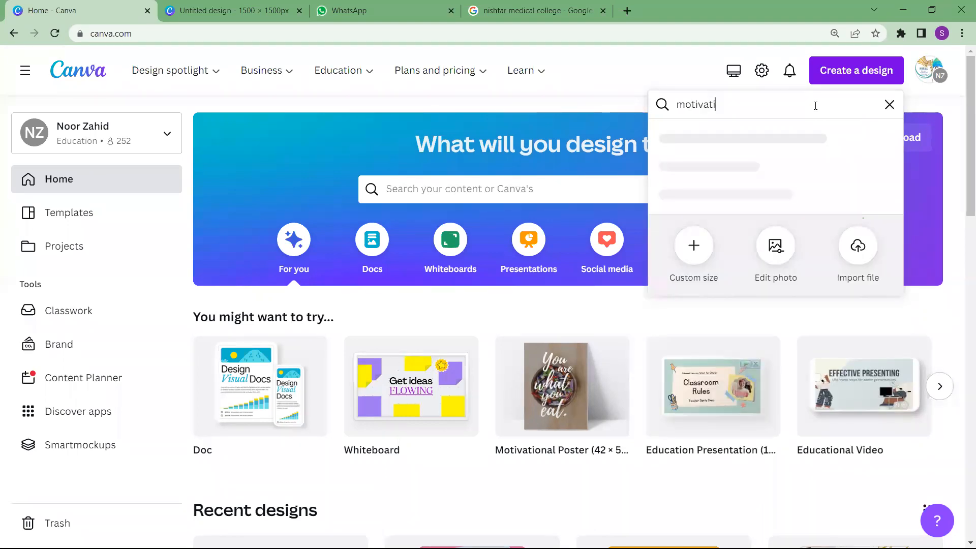
type("onal poster")
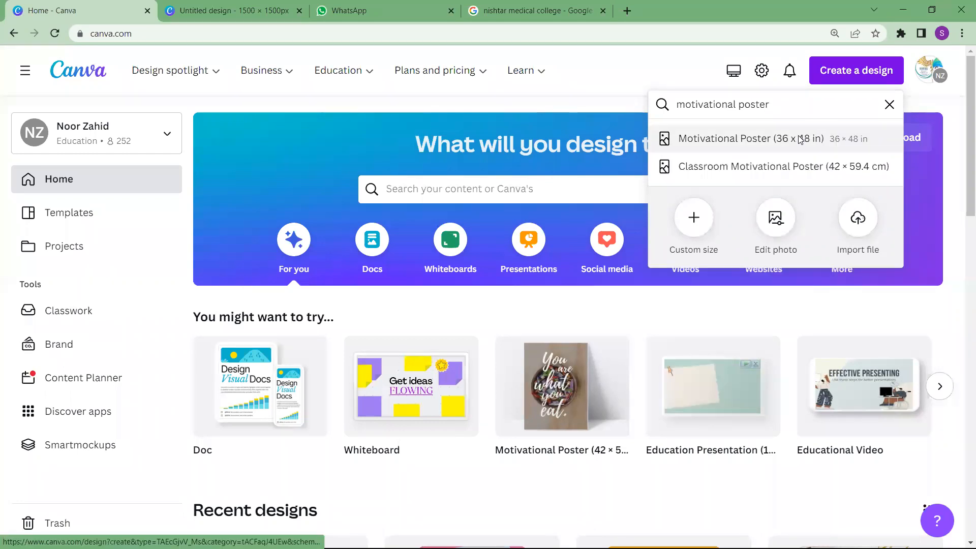
left_click(801, 140)
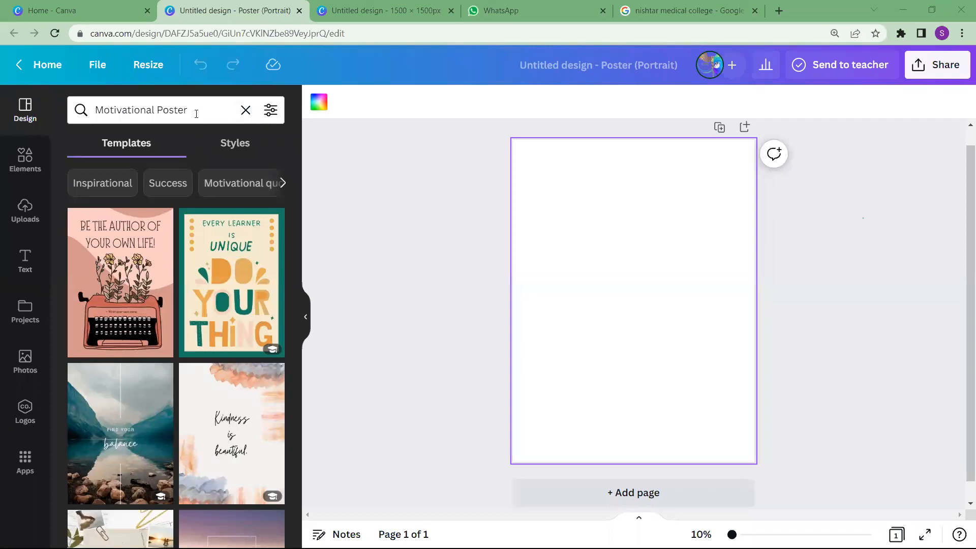
Search the photo library for "kindness" and add the photo of hands holding a pale pink rose against gray
left_click(23, 362)
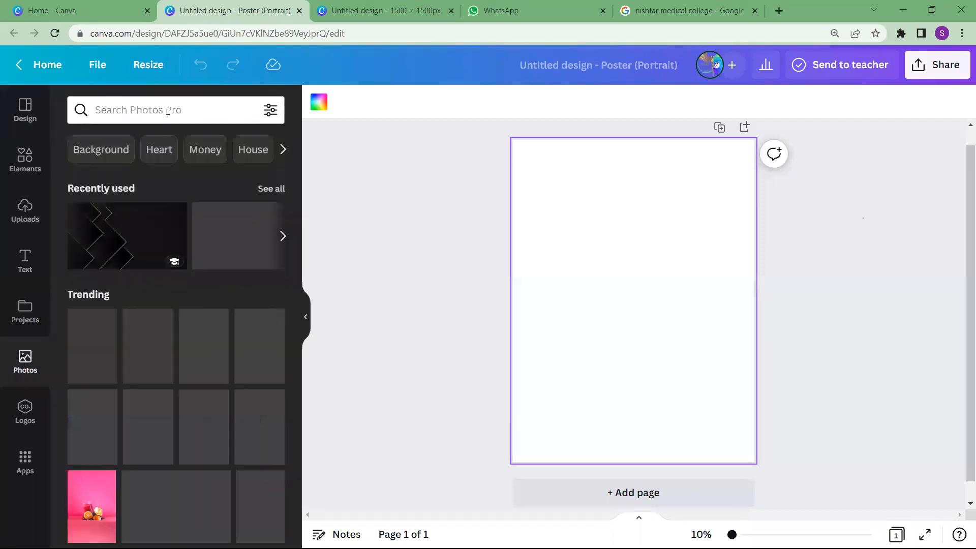
left_click(168, 109)
type("ki")
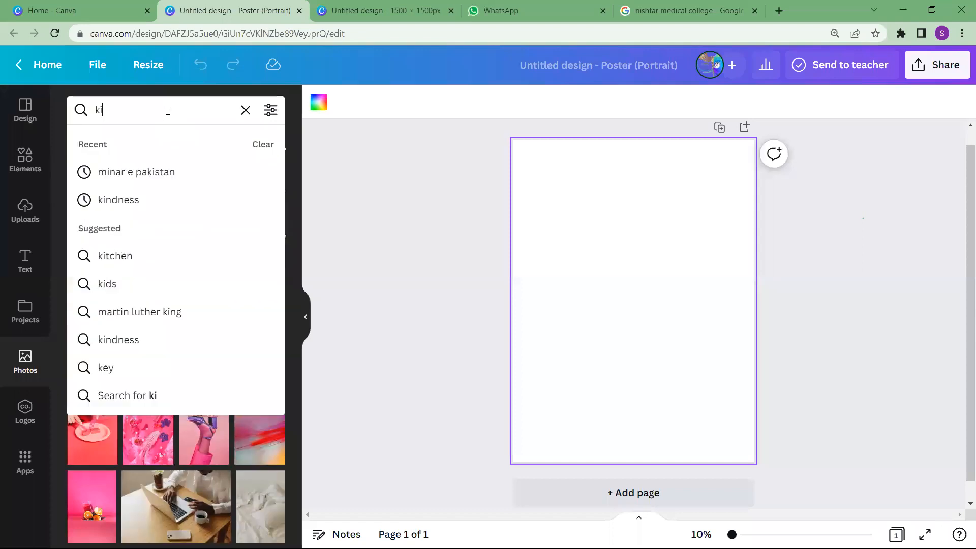
type("ndness")
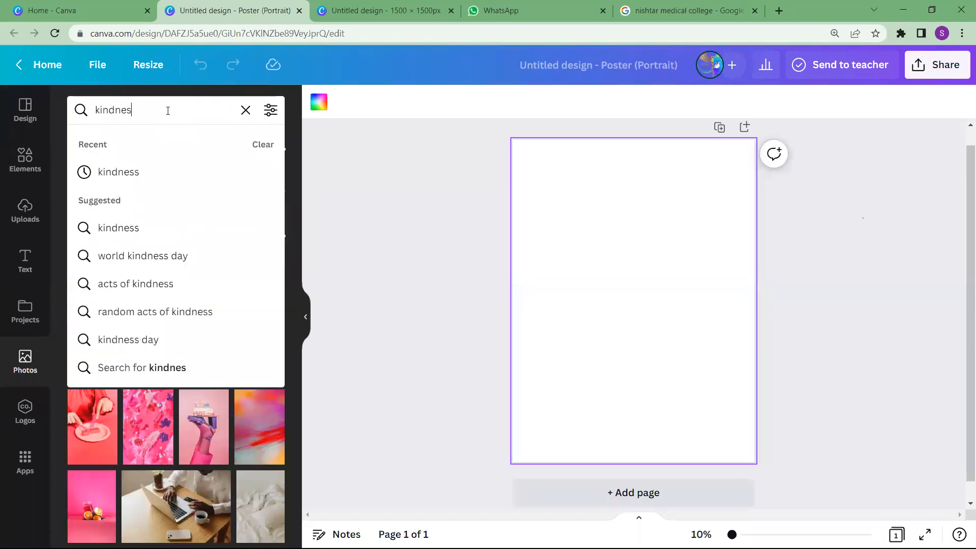
left_click(150, 175)
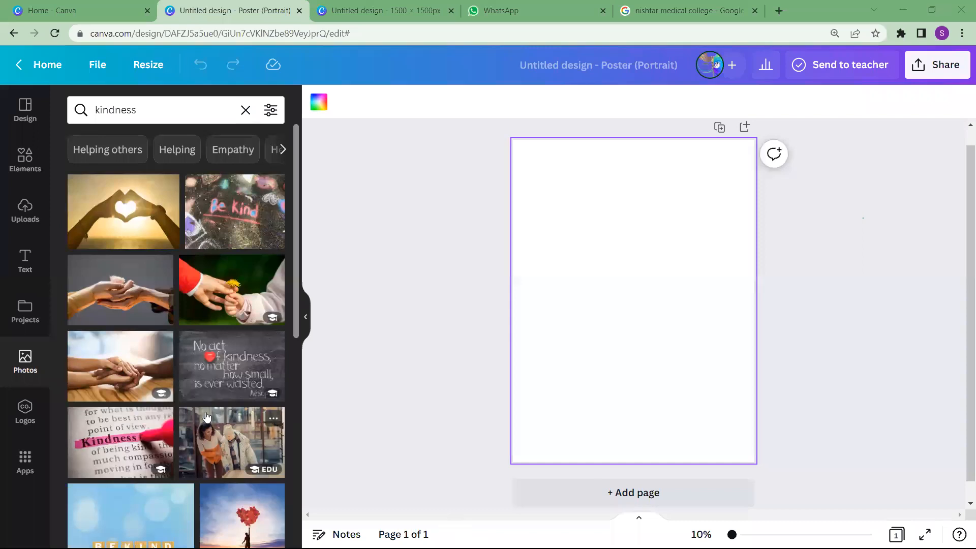
scroll(206, 417, "down", 10)
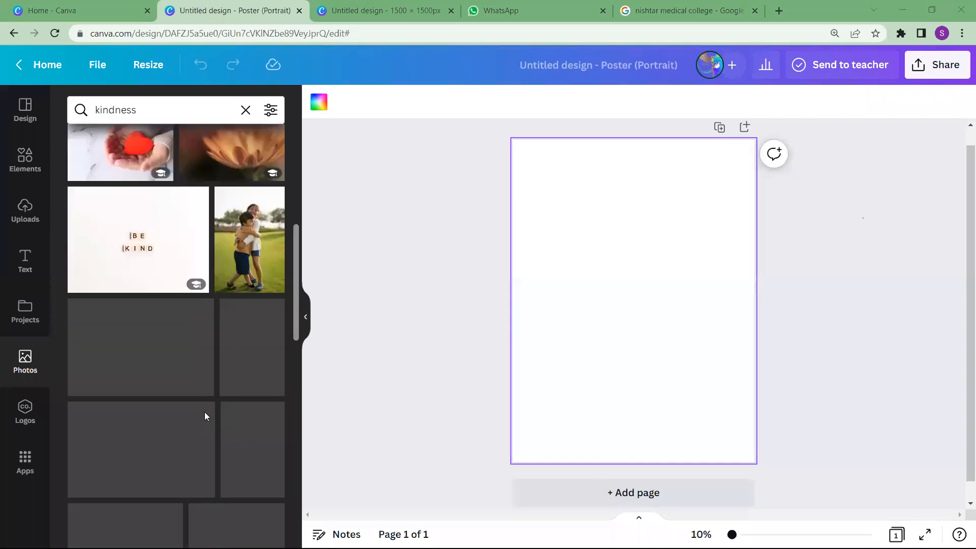
scroll(204, 414, "up", 4)
scroll(206, 415, "up", 6)
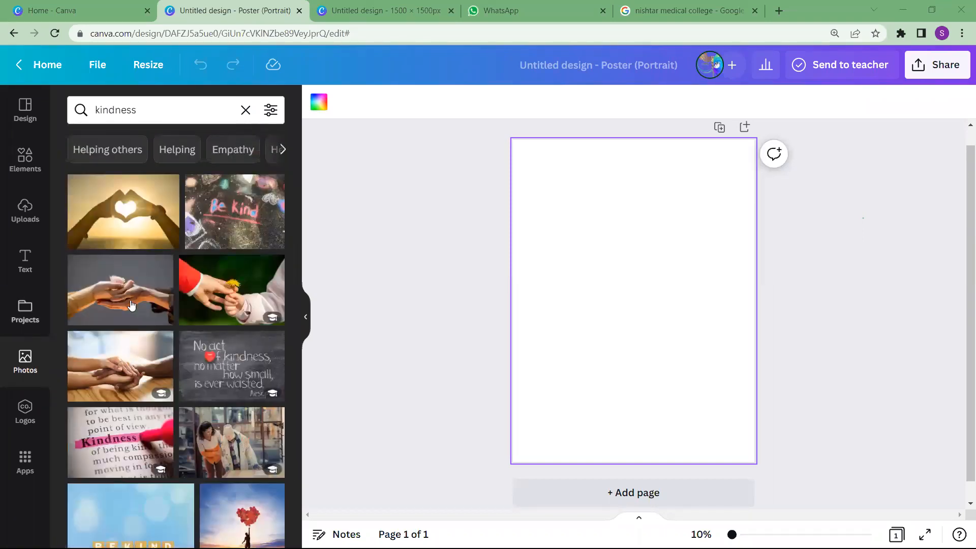
left_click(132, 305)
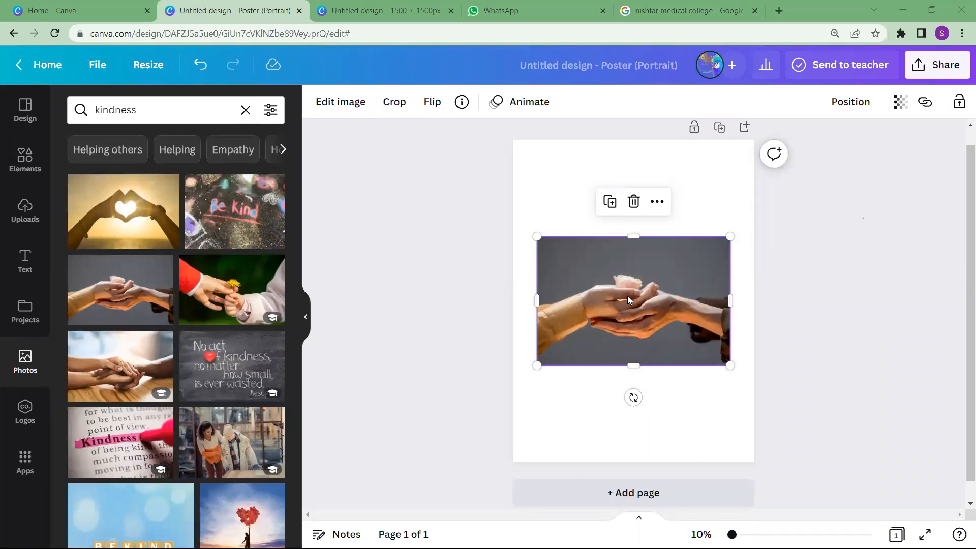
Align the hands photo with the page's bottom edge and enlarge it to full page width and about three quarters of the height
left_click_drag(628, 300, 602, 396)
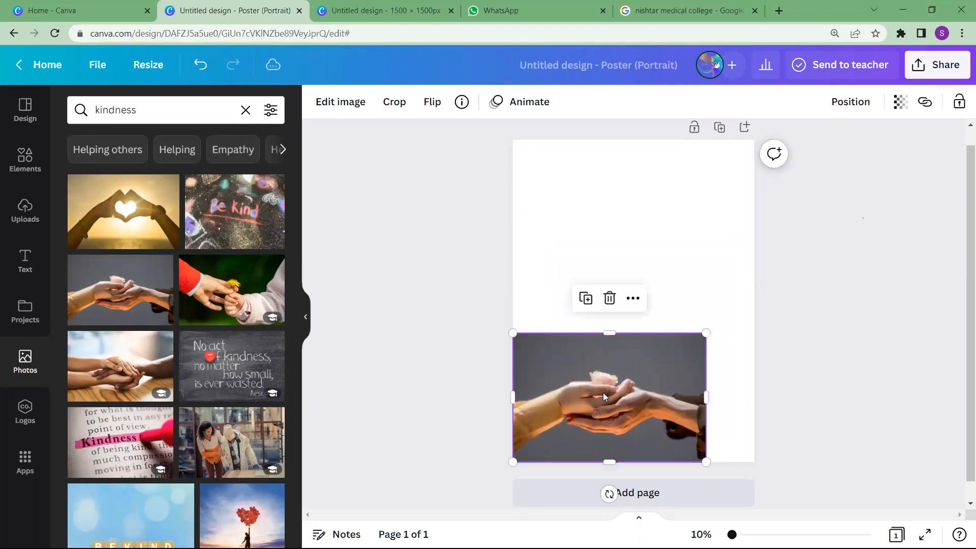
left_click_drag(705, 398, 754, 398)
left_click_drag(640, 331, 642, 216)
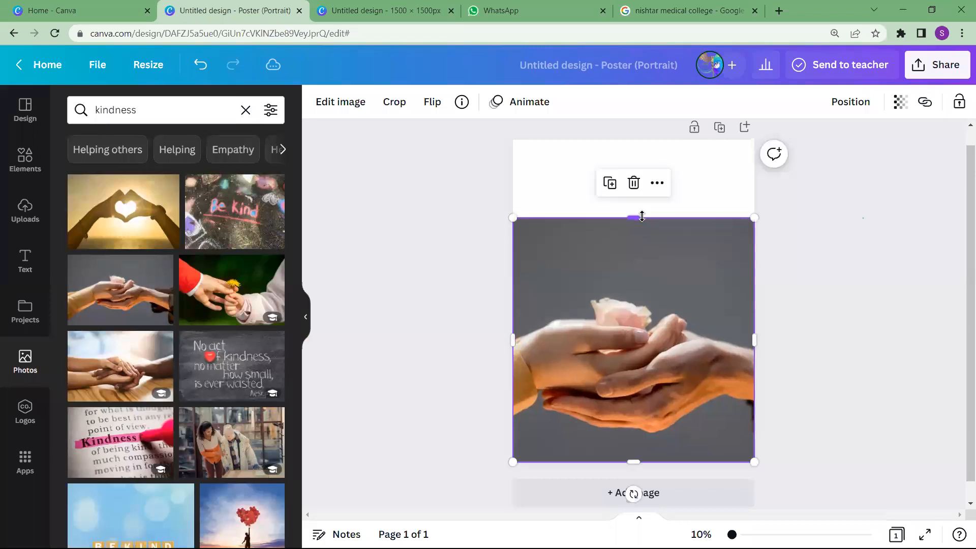
left_click(462, 187)
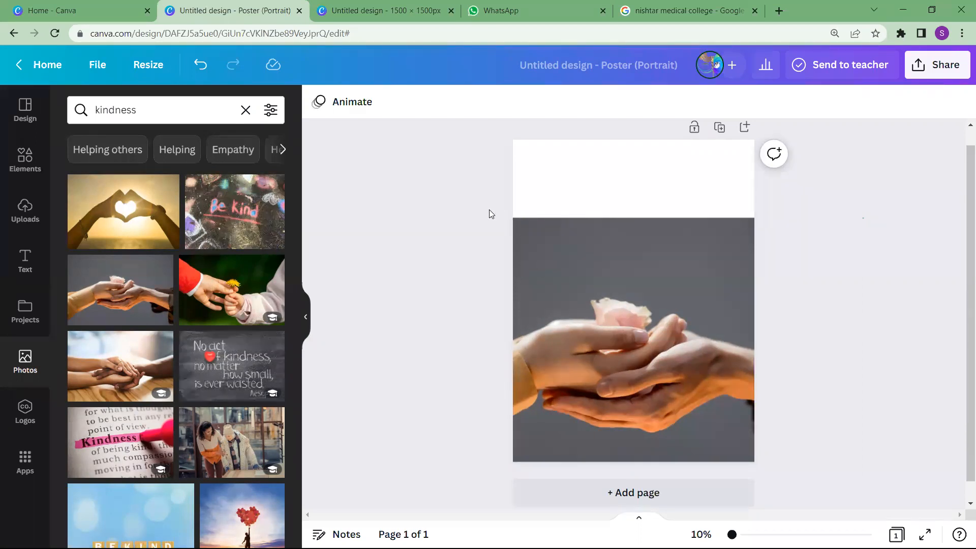
Fill the page background with the gray photo color #5a5c62 to blend with the hands photo
left_click(569, 187)
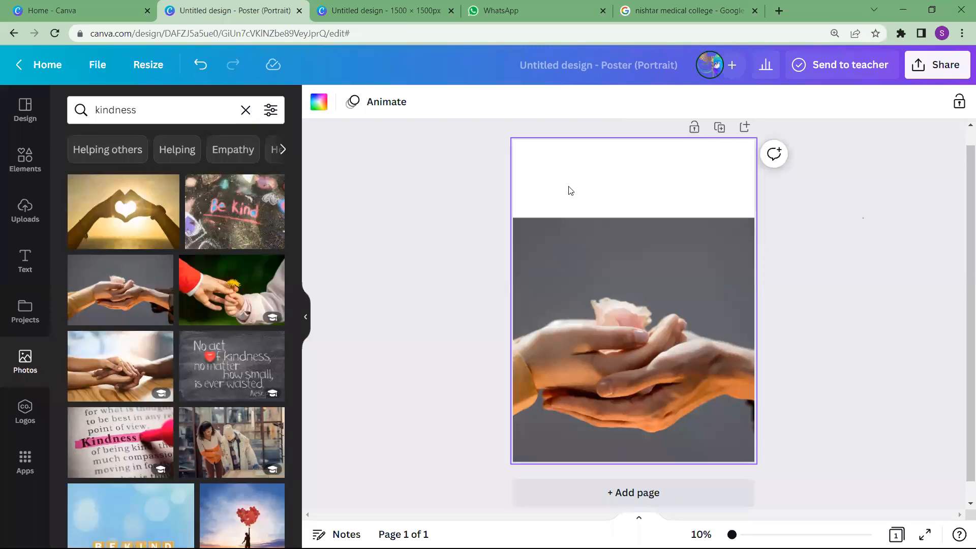
left_click(571, 238)
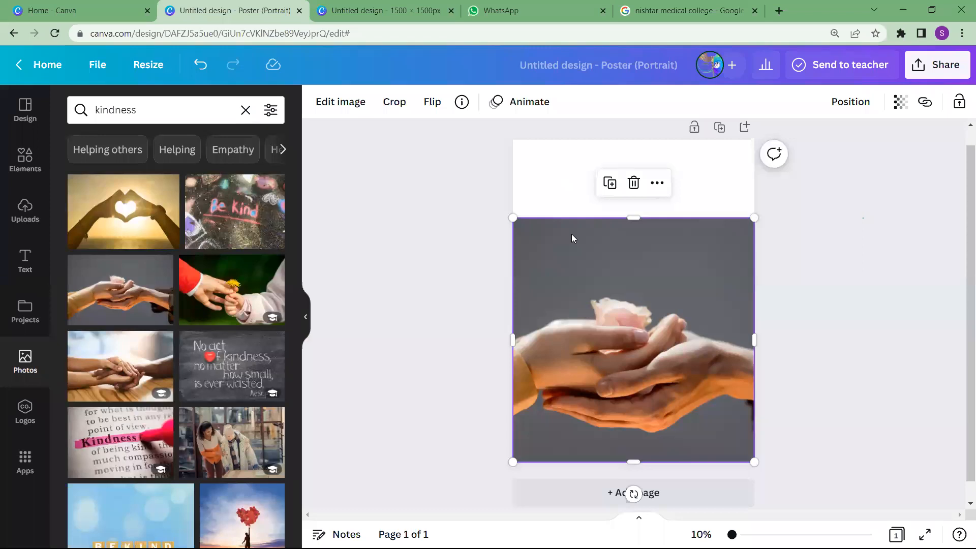
left_click(564, 199)
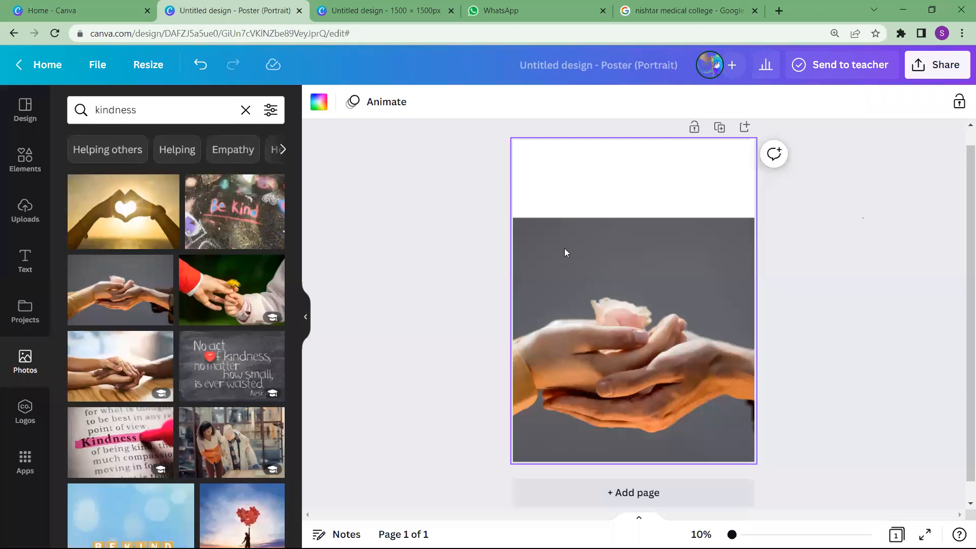
left_click(315, 105)
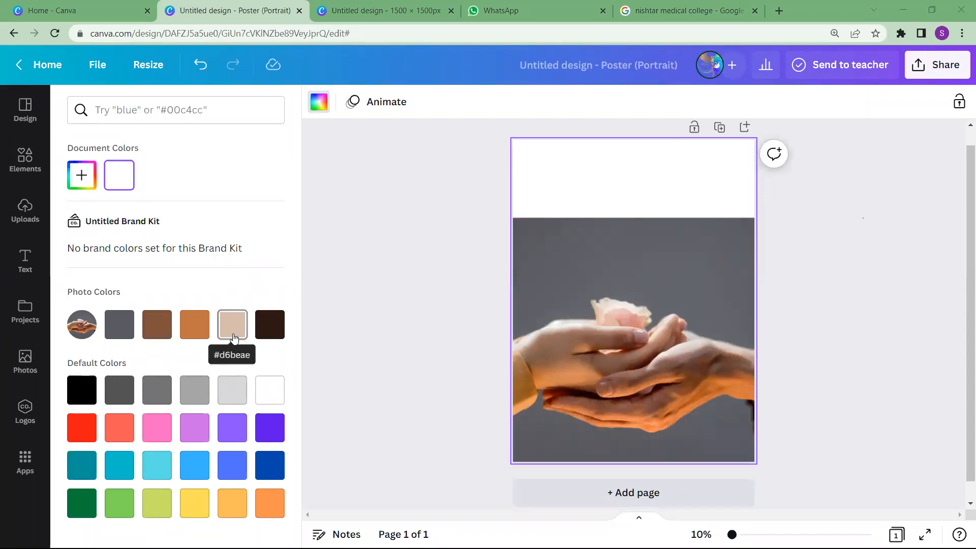
left_click(122, 324)
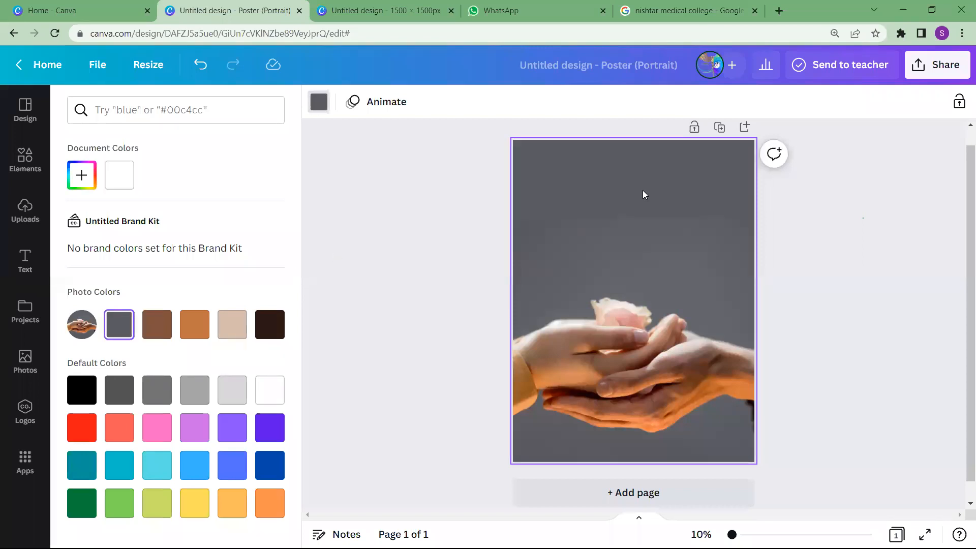
left_click(585, 244)
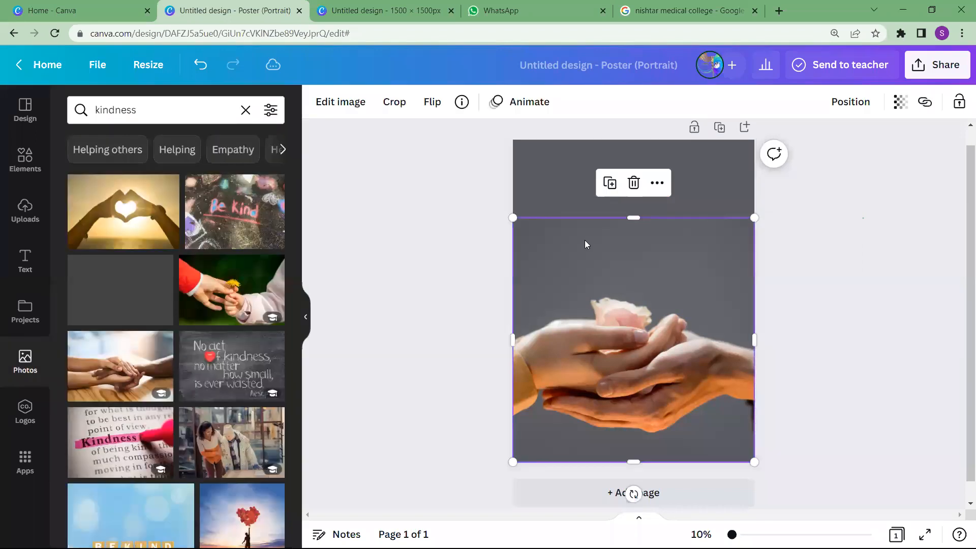
left_click(572, 196)
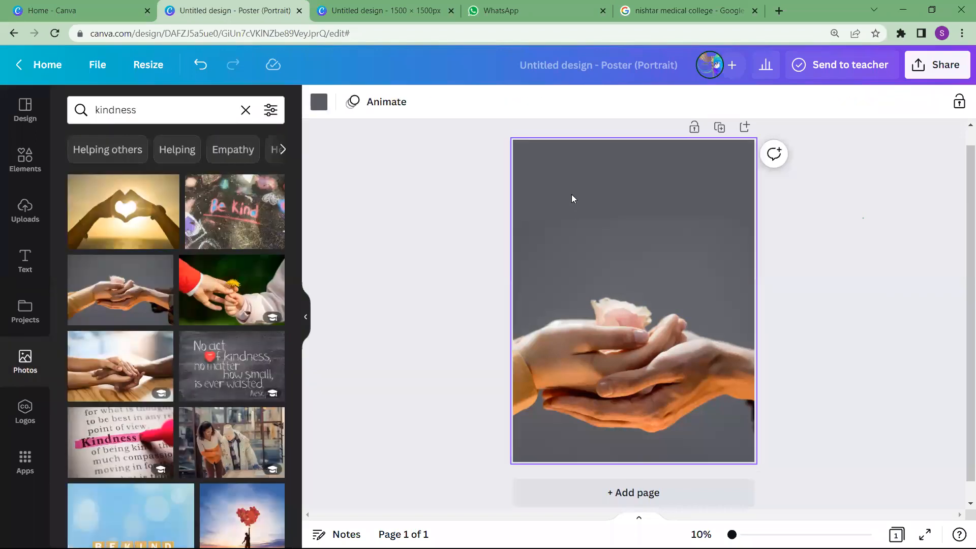
Add a heading reading "Be KIND." with "Whenever possible" starting on a new line
left_click(23, 263)
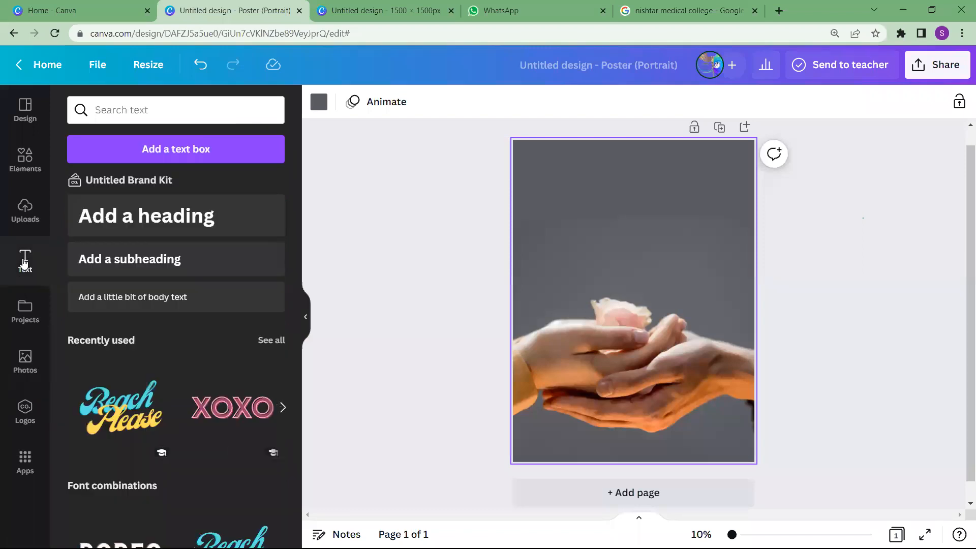
left_click(152, 210)
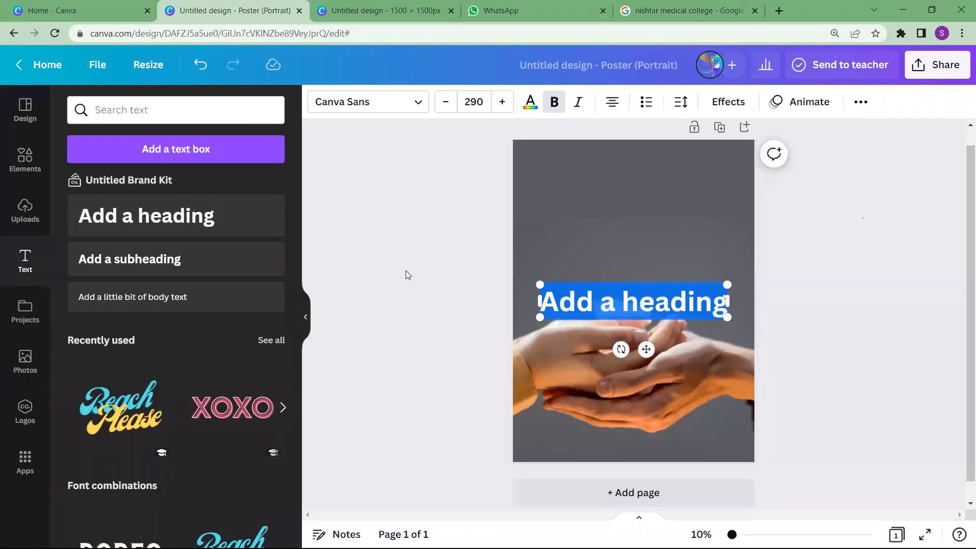
key("BackSpace")
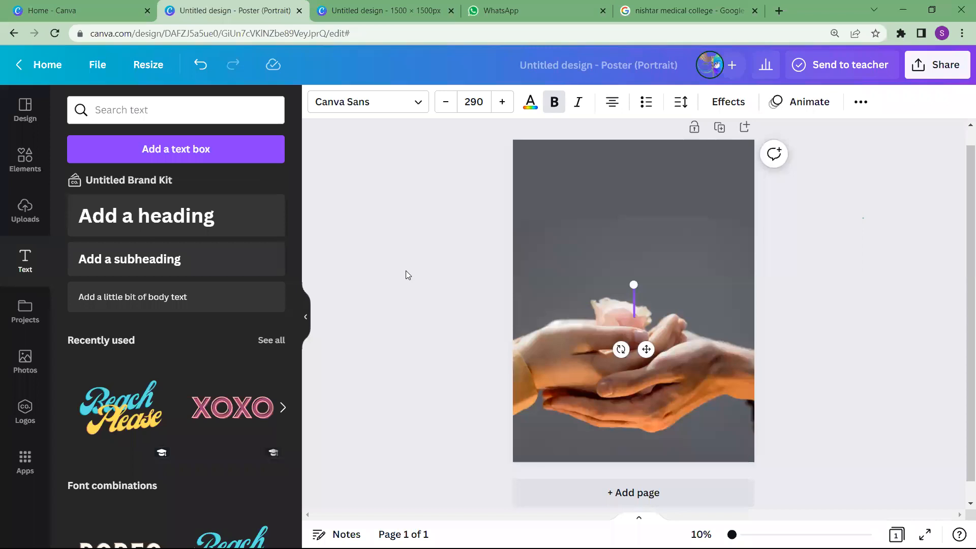
type("Be")
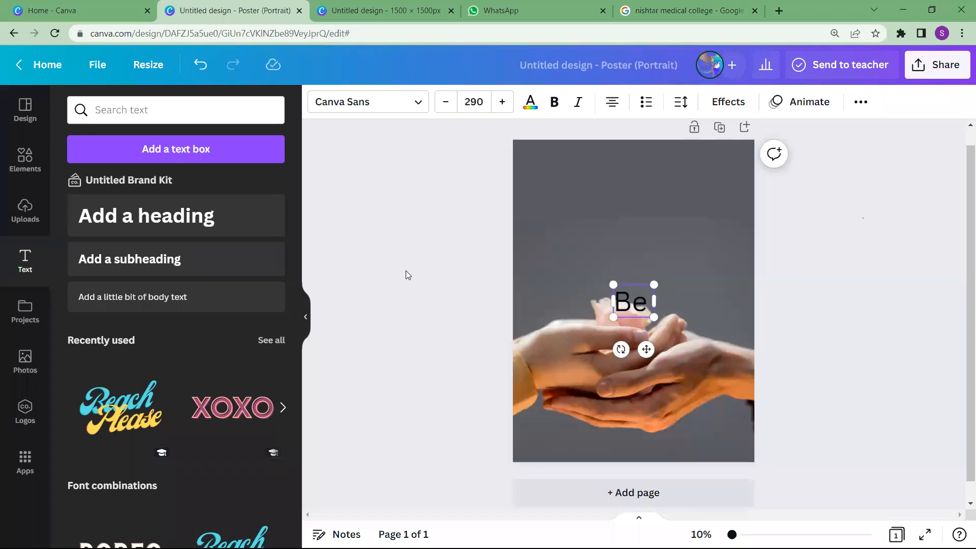
type(" KIND")
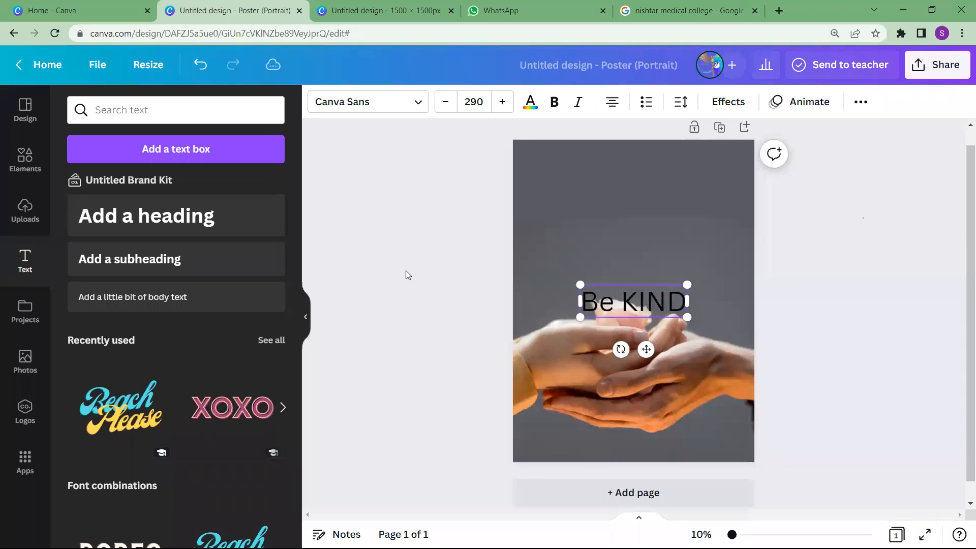
type("!")
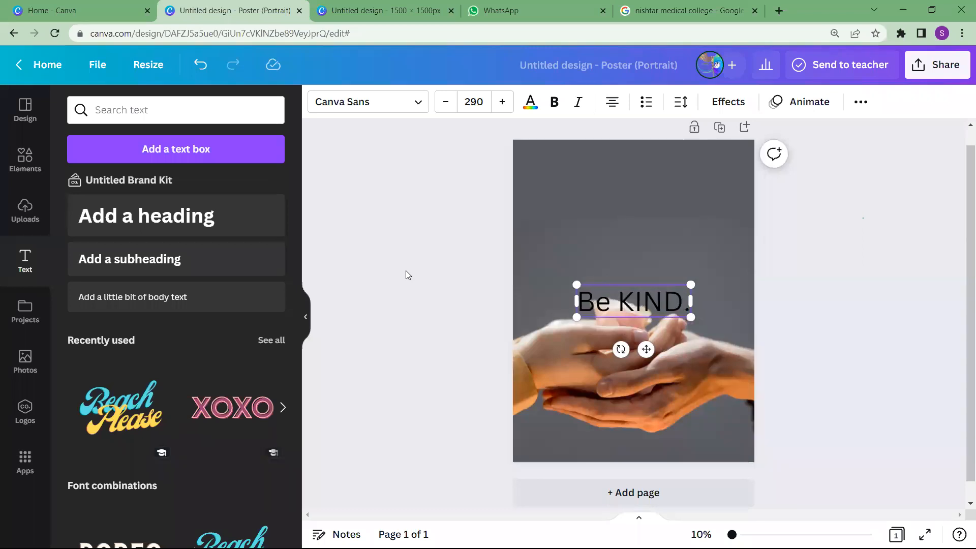
key("Return")
type("When")
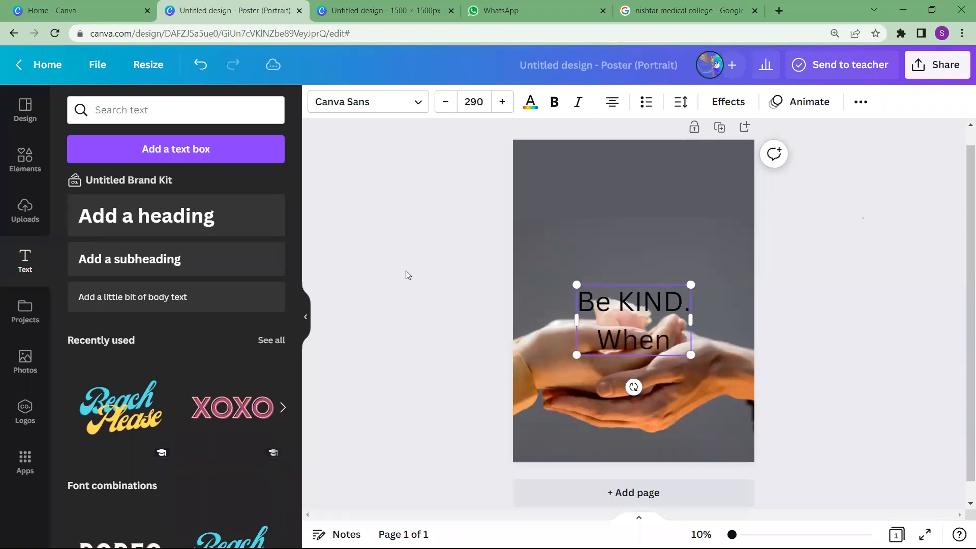
type("ever")
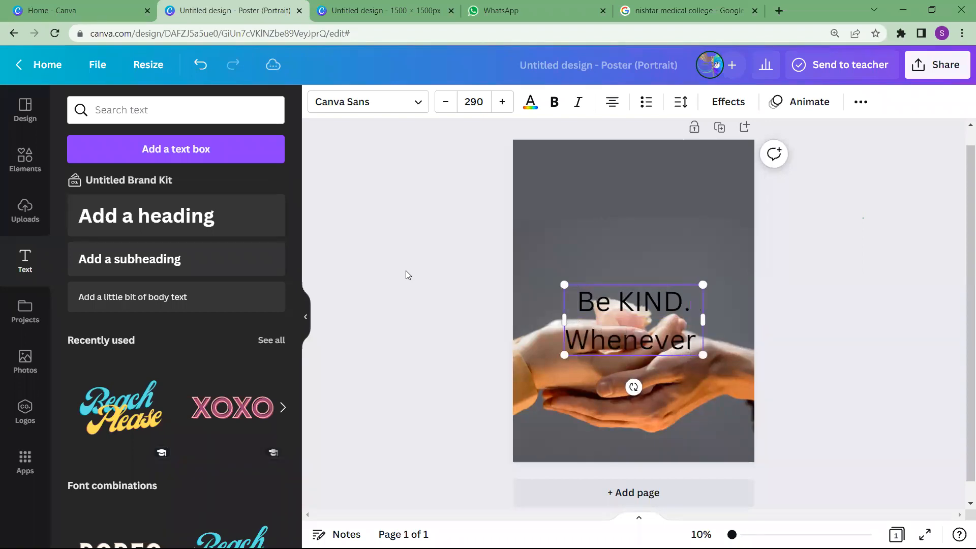
type(" possible")
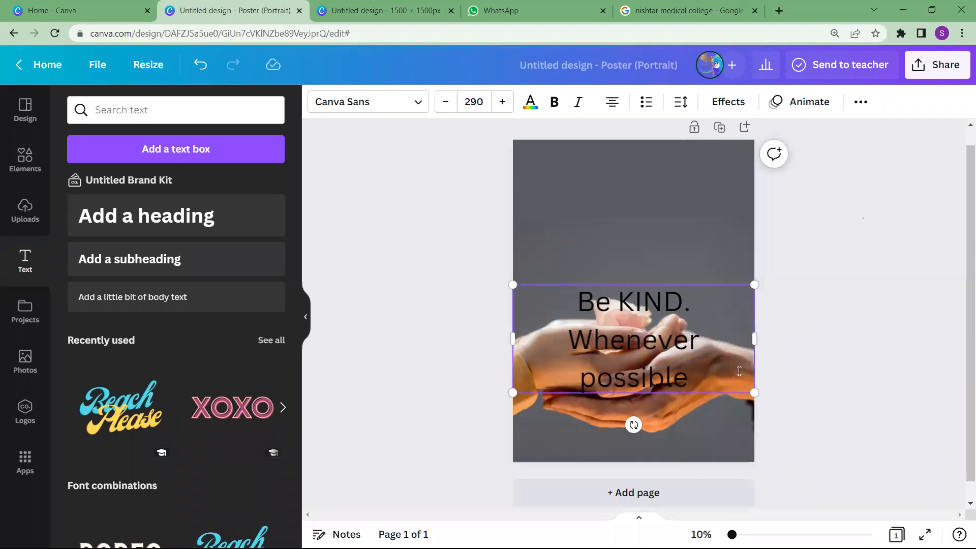
Shrink the heading text to size 171 and move it into the gray area above the hands
left_click_drag(754, 391, 699, 368)
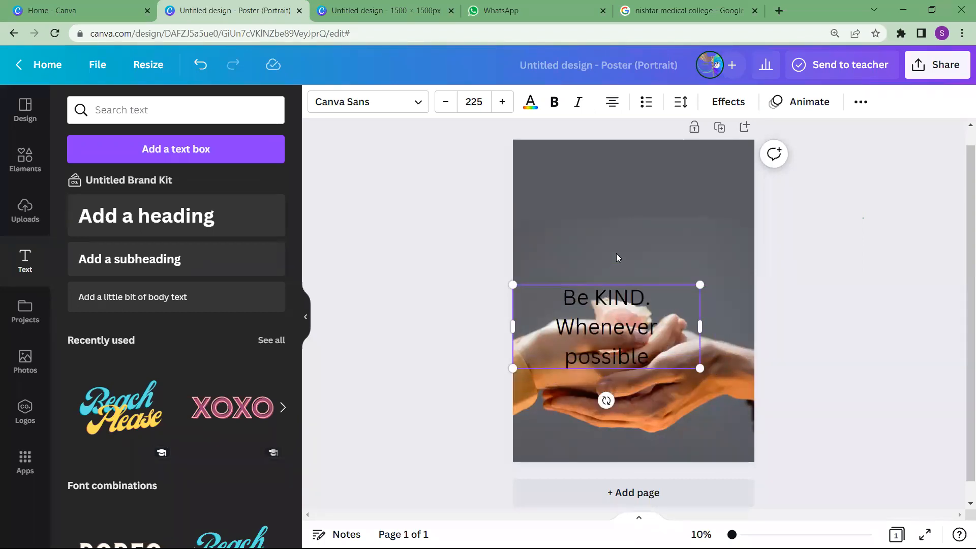
left_click(616, 254)
left_click(596, 332)
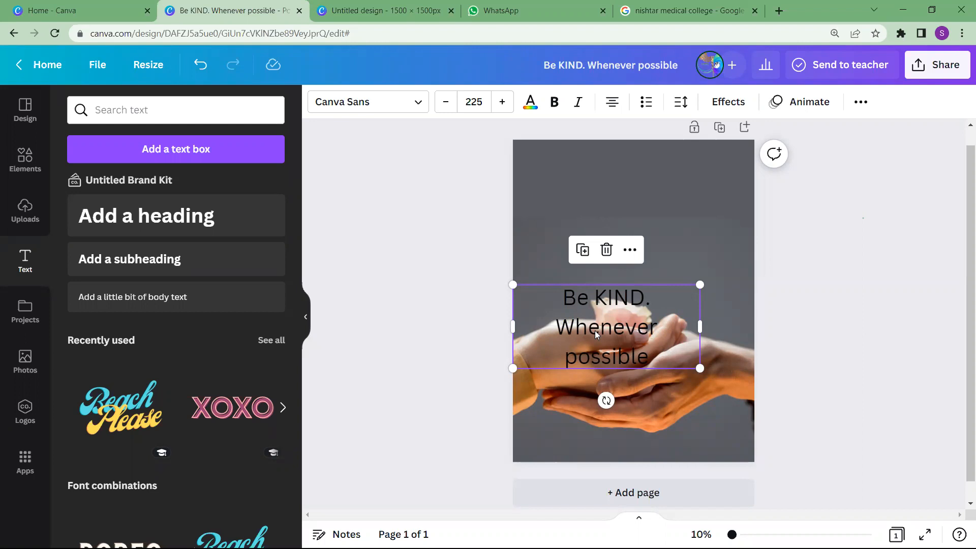
left_click_drag(596, 333, 615, 230)
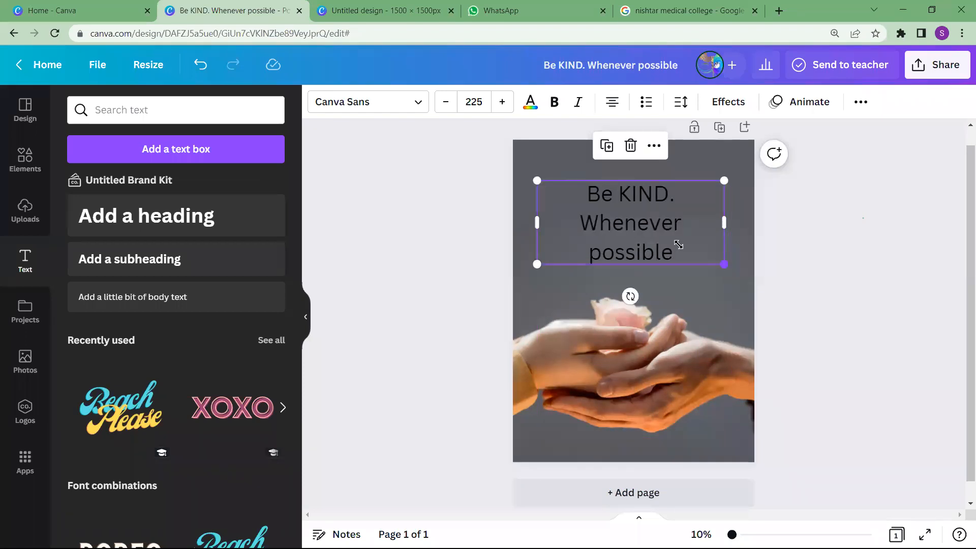
Search the fonts for "kalam light" and apply Kalam Light to the heading text
left_click(416, 104)
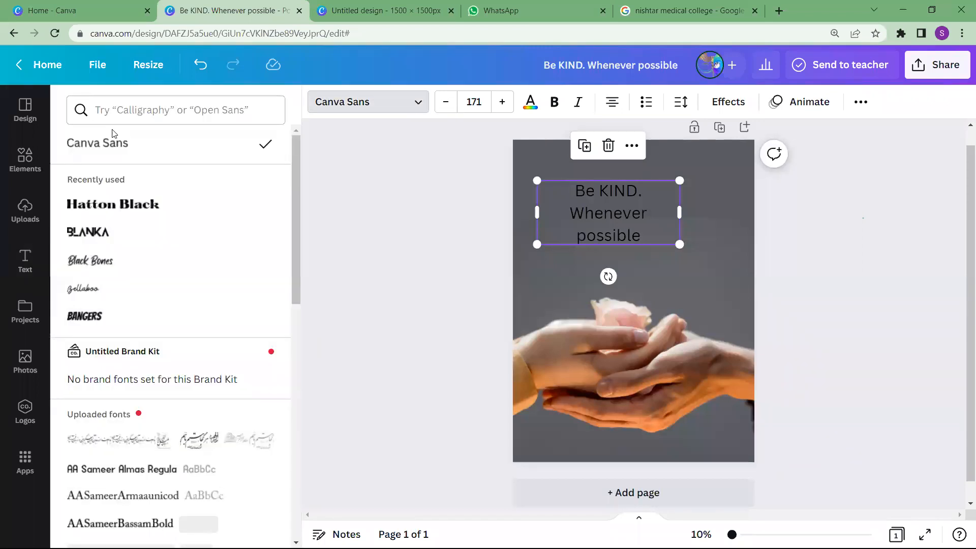
left_click(133, 109)
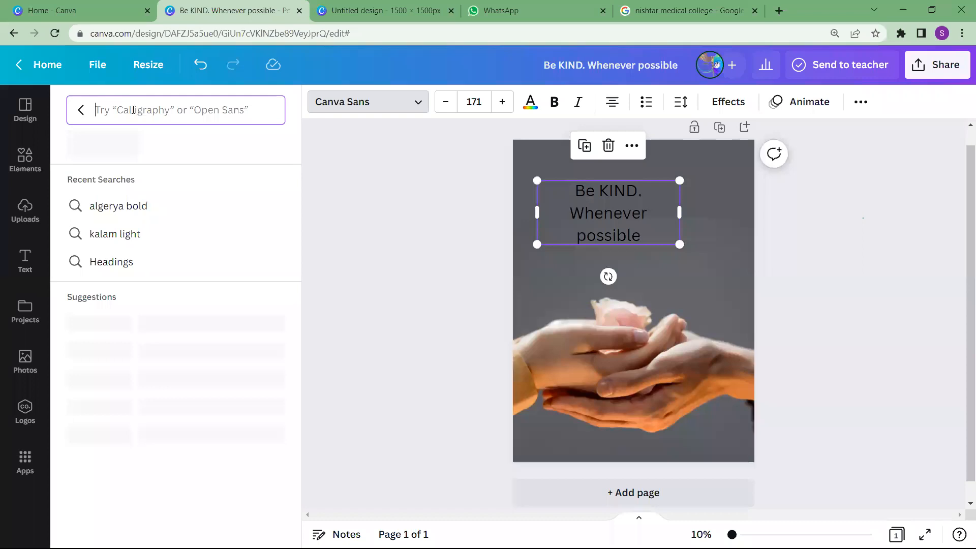
type("kall")
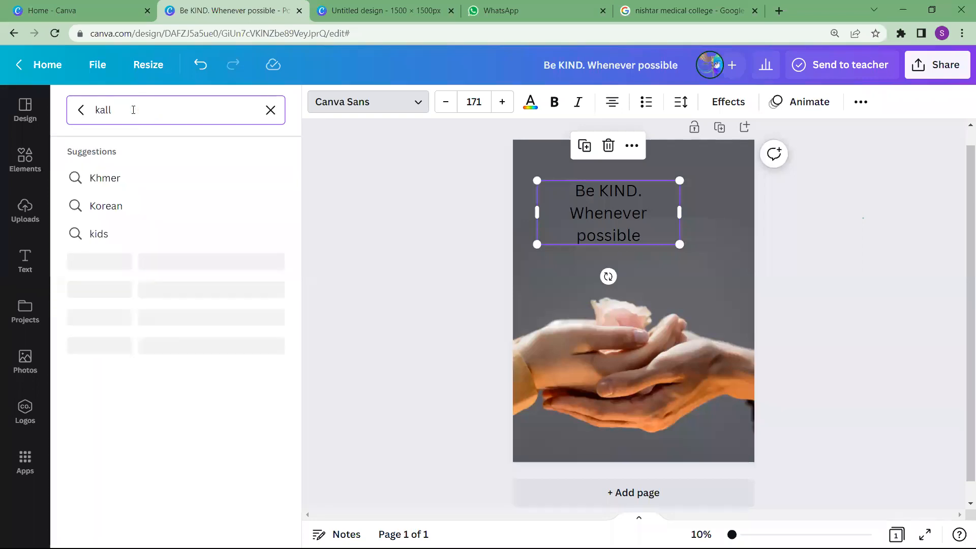
type("am light")
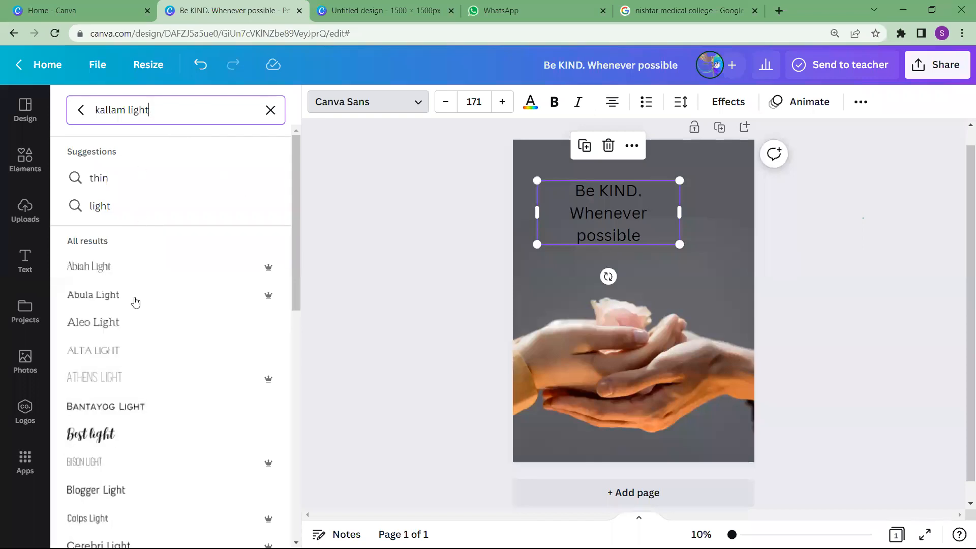
left_click(108, 110)
key("BackSpace")
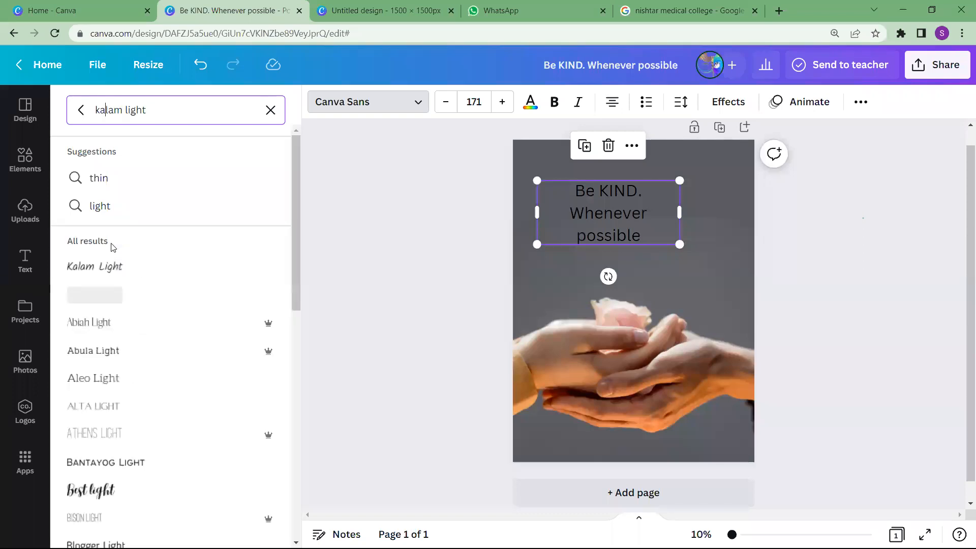
left_click(106, 277)
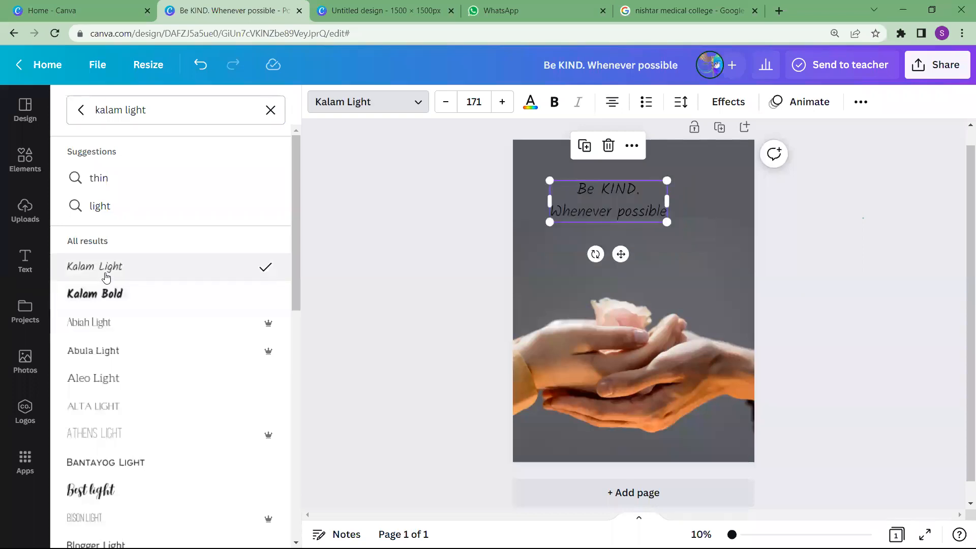
Increase the heading's font size to 193 and color the text with the beige photo color #d6beae
left_click(502, 104)
left_click(501, 104)
left_click(502, 104)
left_click(501, 104)
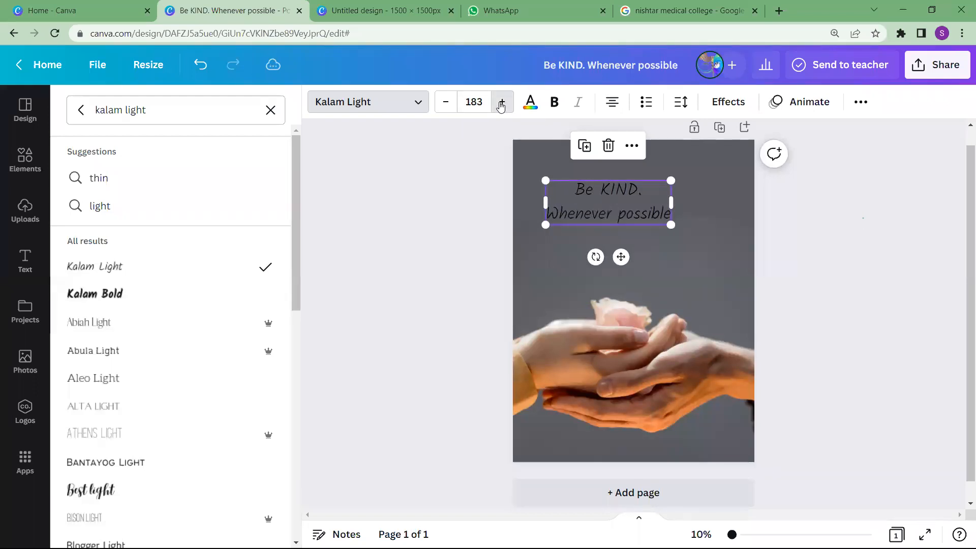
left_click(501, 104)
left_click(501, 104)
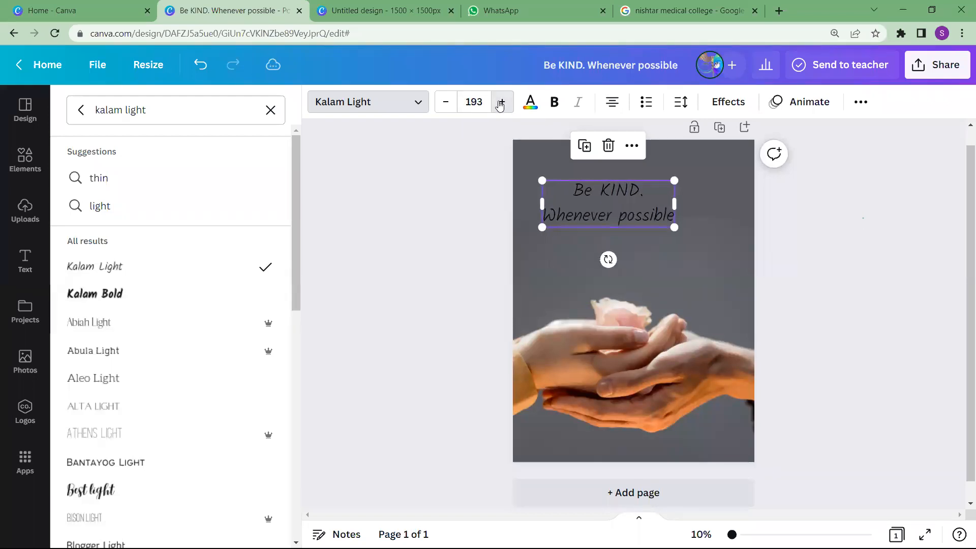
left_click(529, 103)
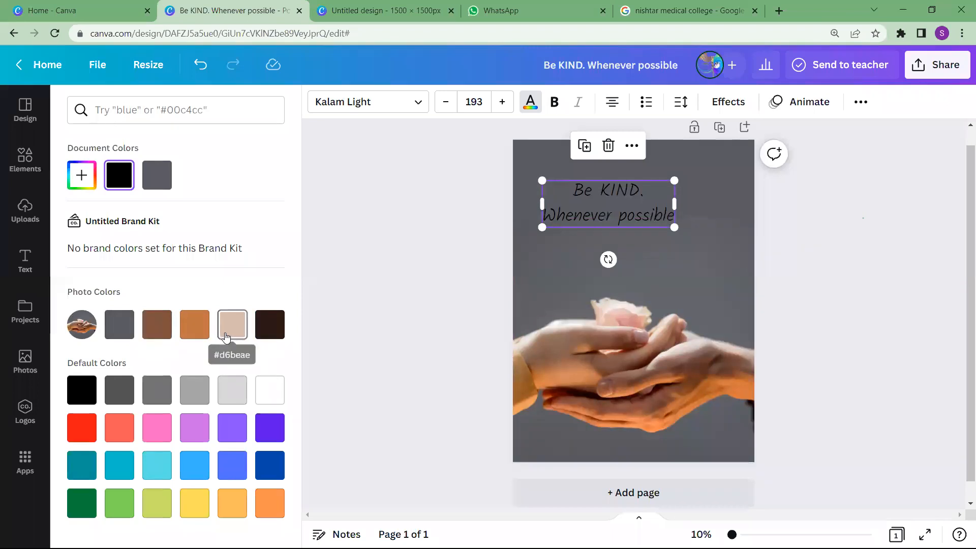
left_click(226, 338)
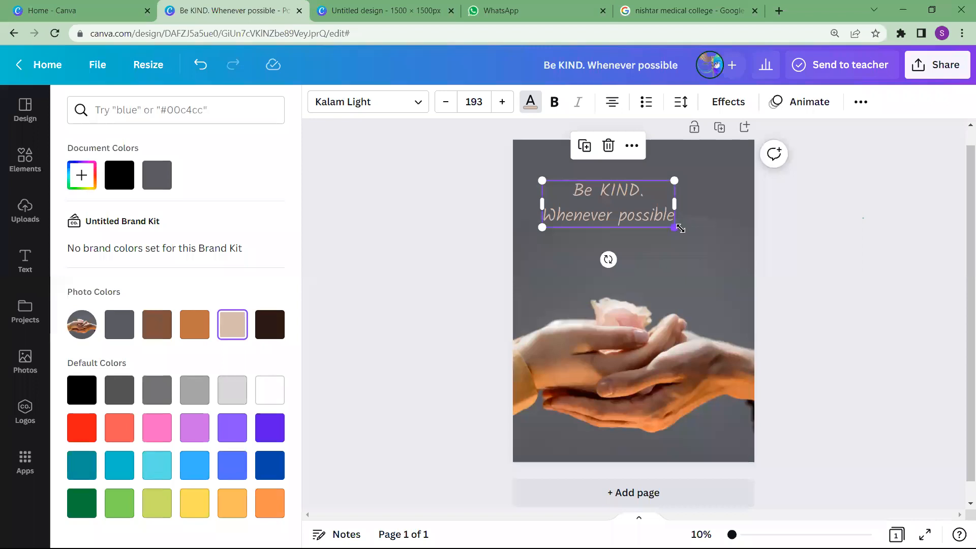
Enlarge the heading text box to size 275 so it spans most of the page width
left_click_drag(712, 245, 685, 282)
left_click(686, 283)
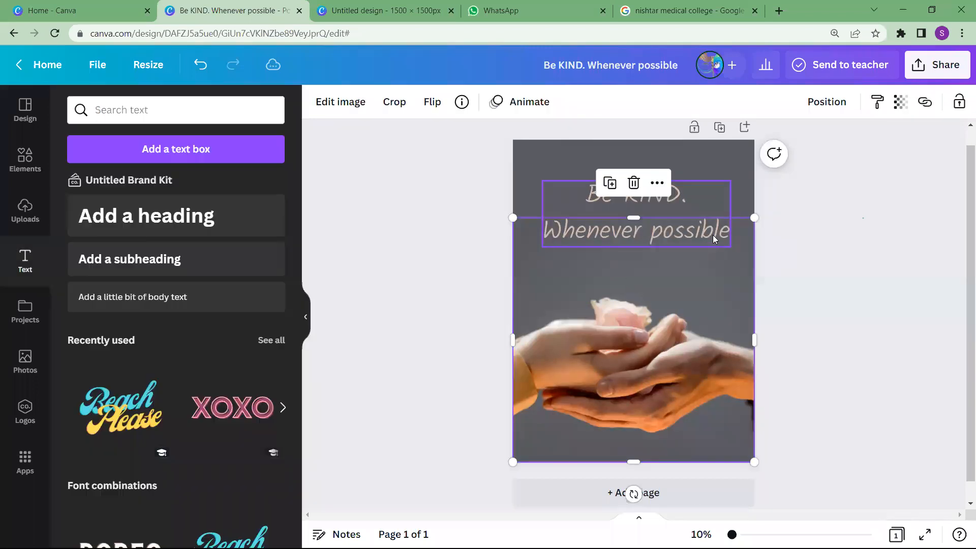
left_click(712, 234)
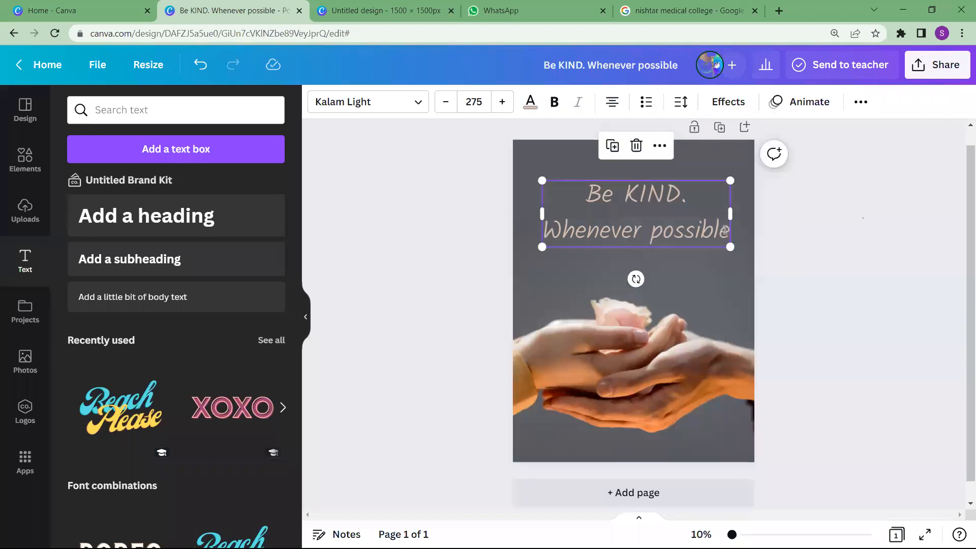
left_click(730, 231)
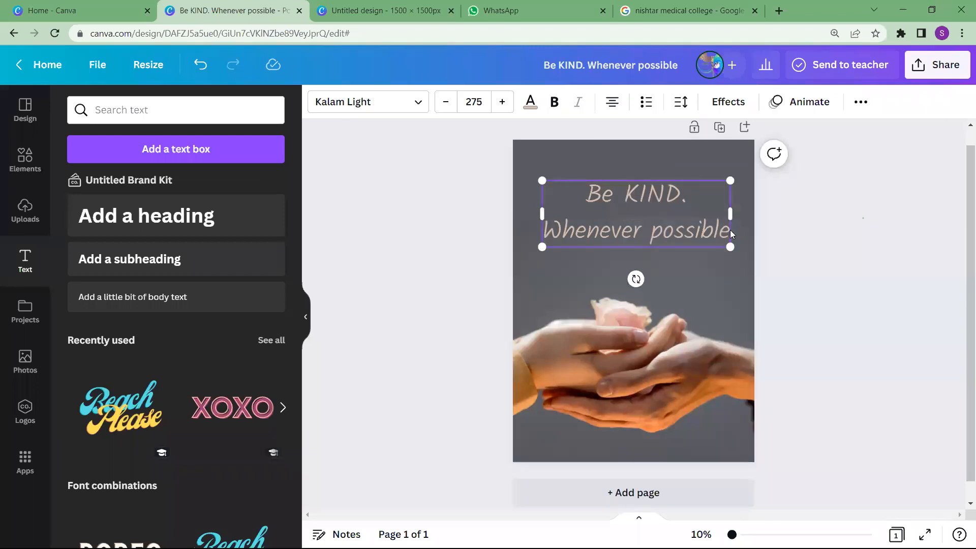
left_click(730, 230)
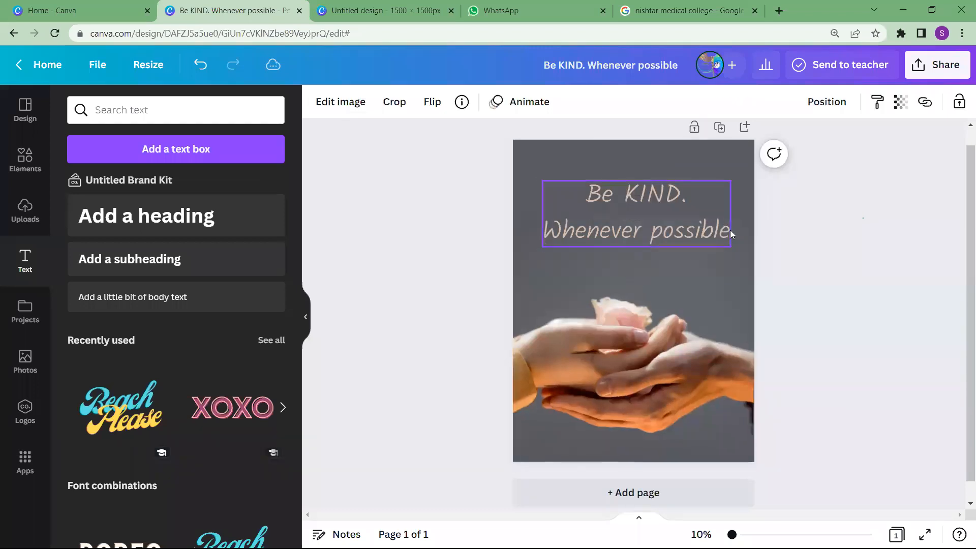
left_click(669, 213)
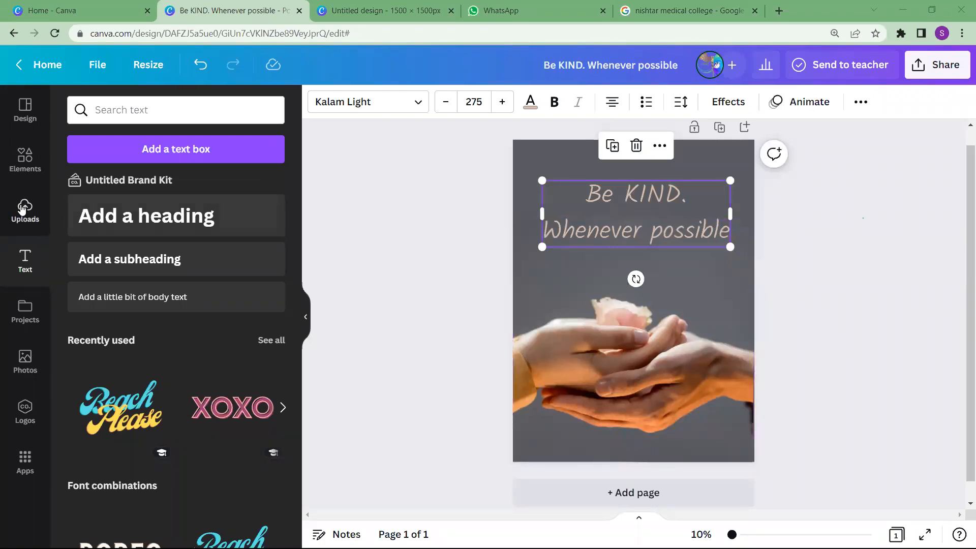
Search the elements for "quotation marks" and add the blue opening quotation marks graphic to the poster
left_click(20, 162)
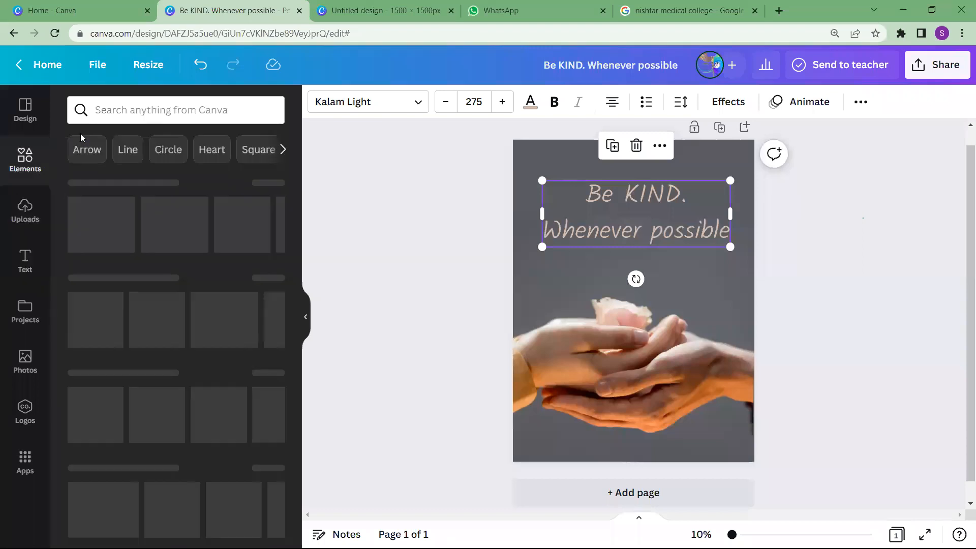
left_click(127, 110)
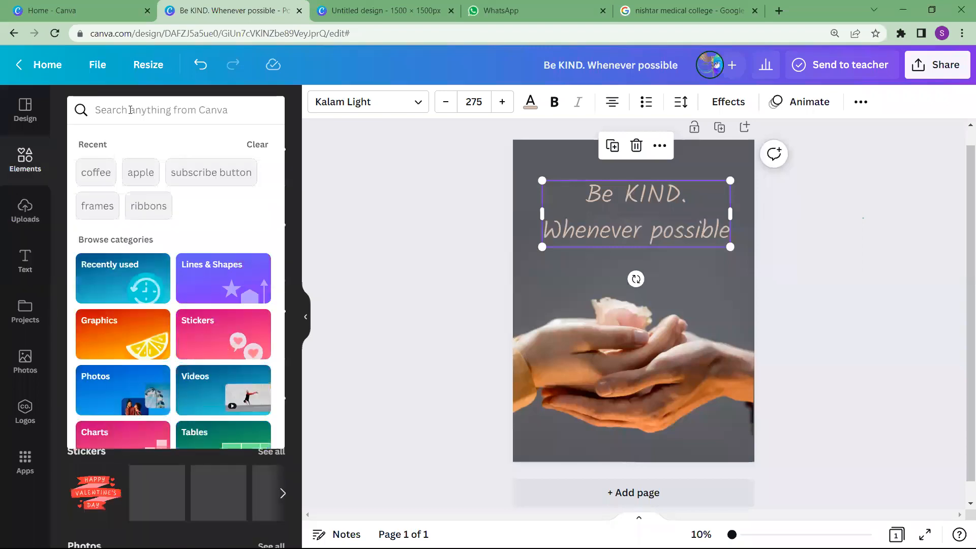
type("quo")
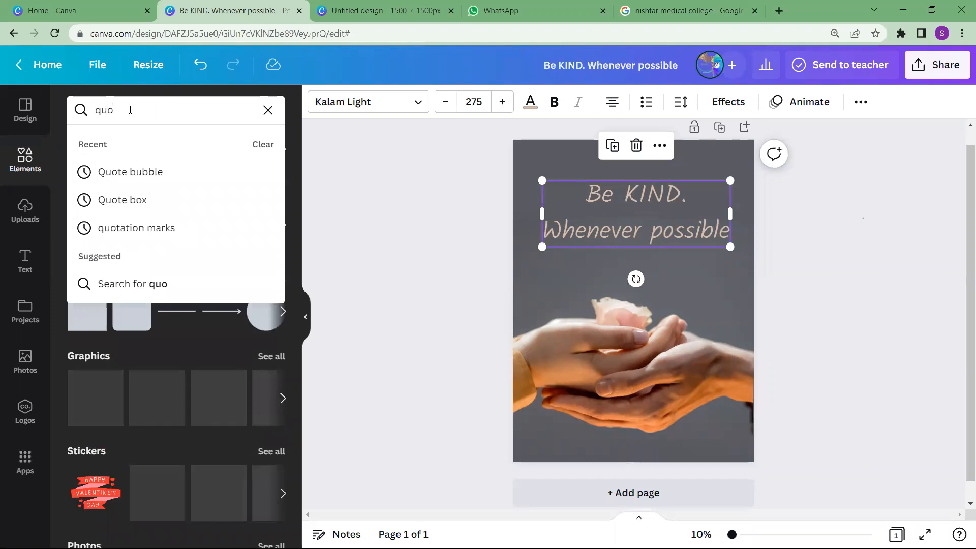
type("tat")
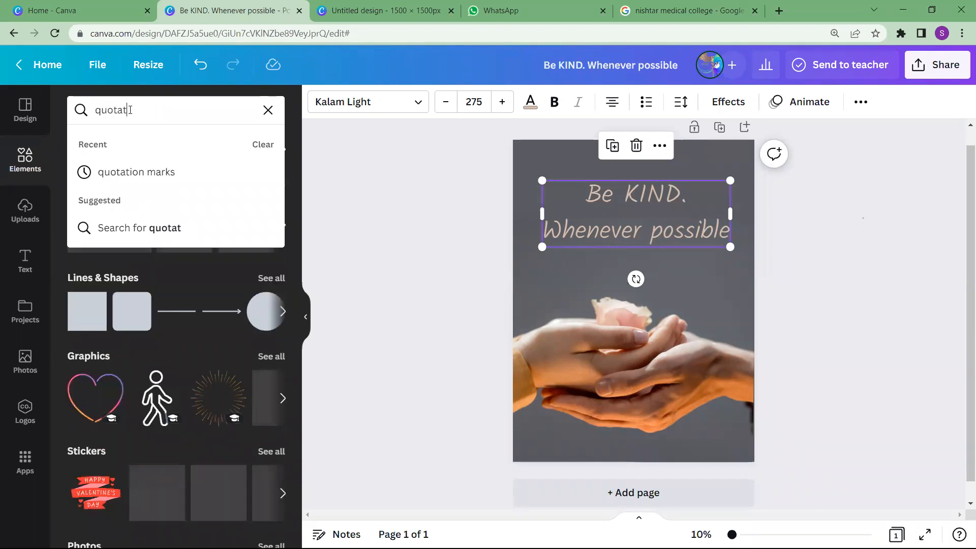
type("ion ")
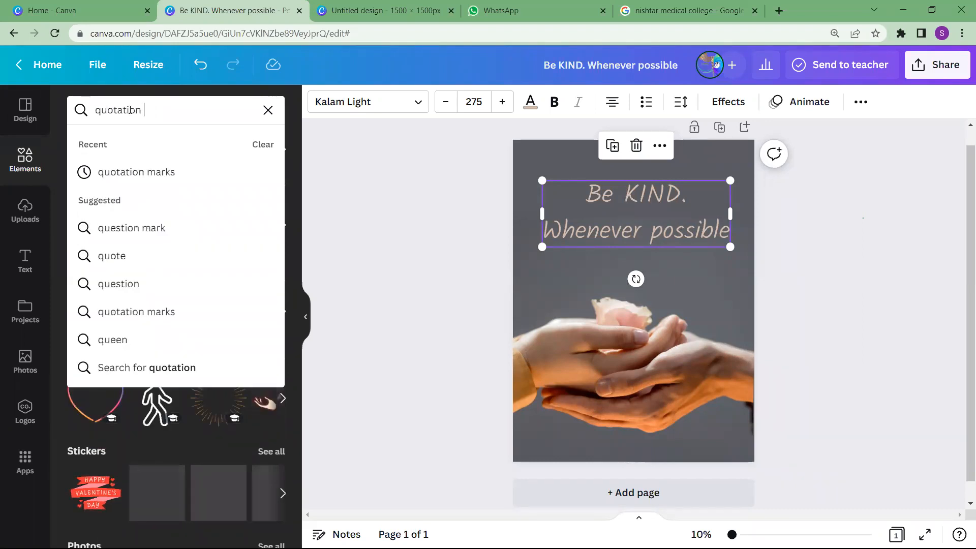
type("mark")
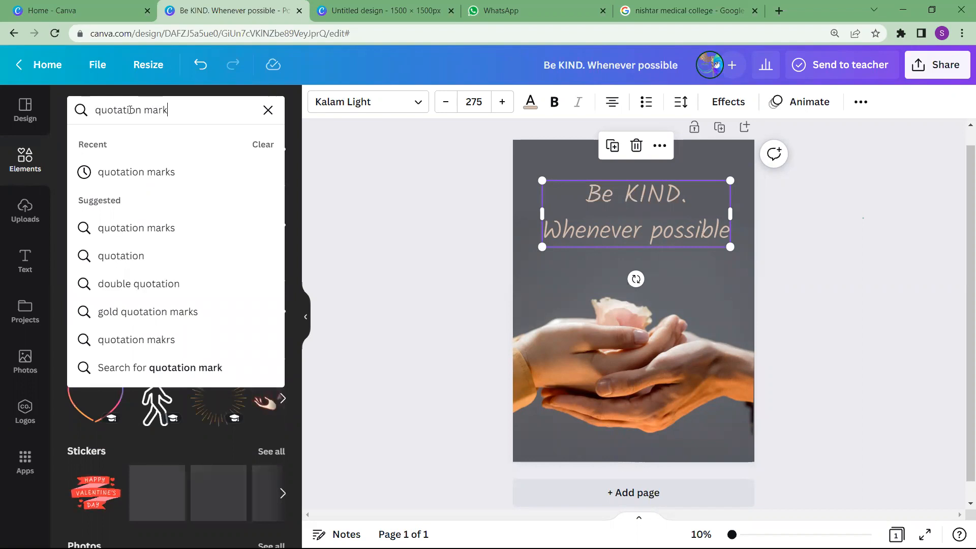
left_click(112, 175)
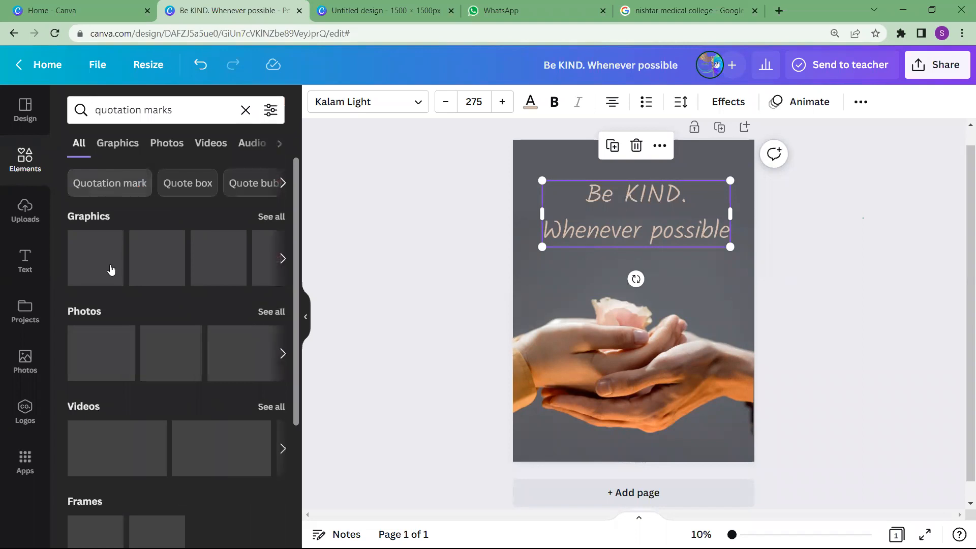
left_click(110, 269)
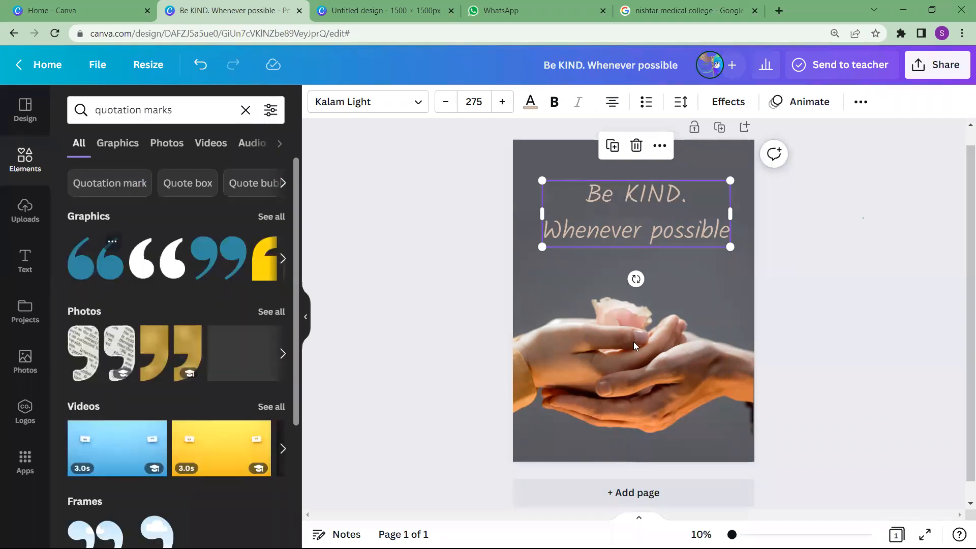
Shrink the quotation marks graphic and recolor it with the orange photo color
left_click_drag(681, 337, 620, 290)
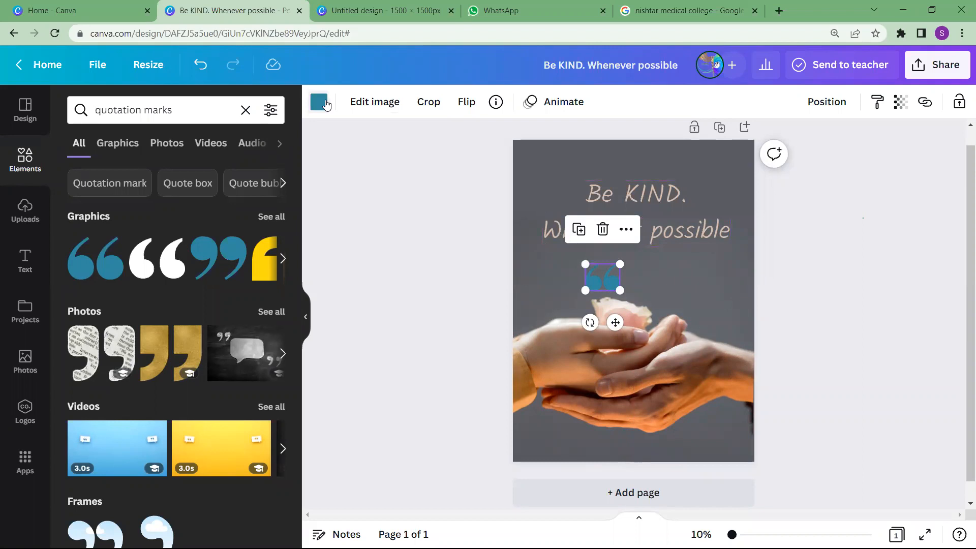
left_click(320, 102)
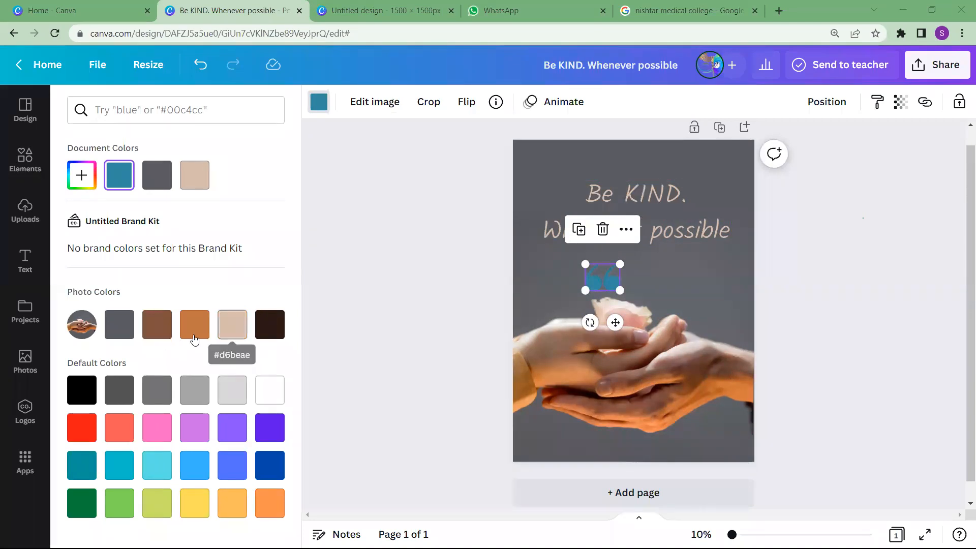
left_click(196, 338)
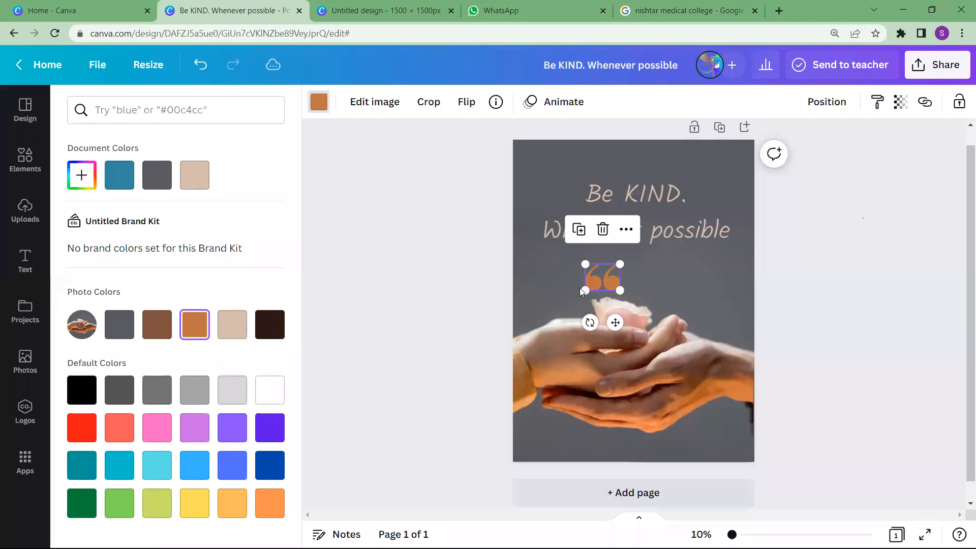
Shrink the orange quotation marks further and place them above the start of the "Be KIND." line
left_click_drag(591, 282, 555, 176)
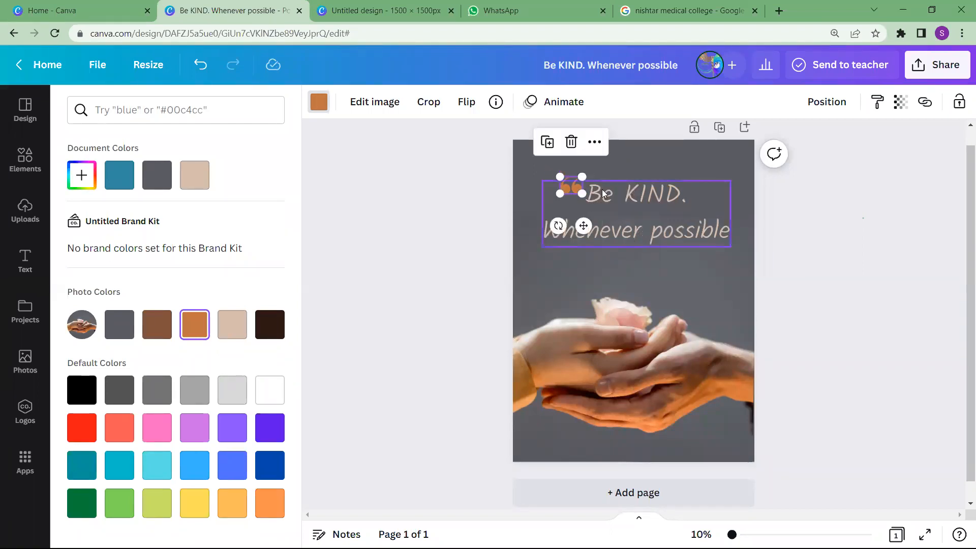
left_click(610, 262)
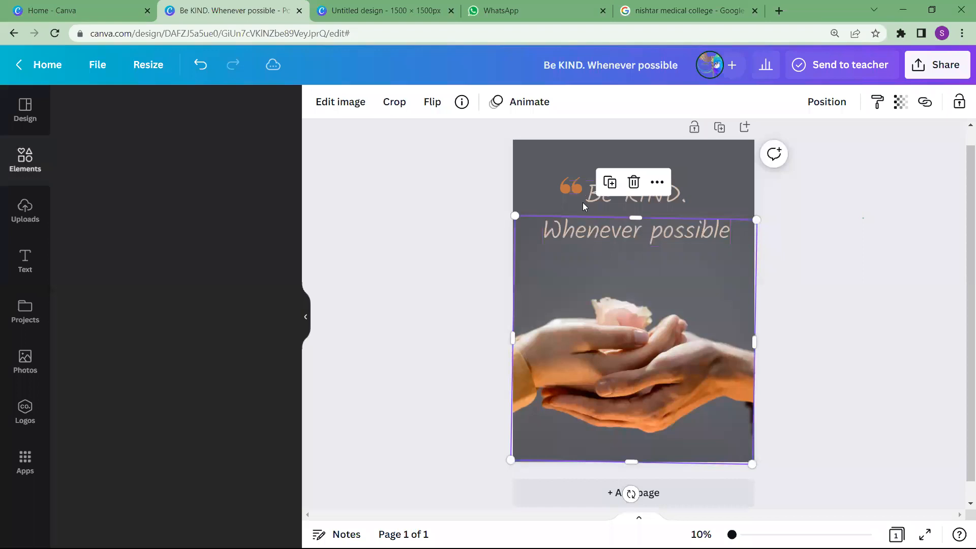
left_click(574, 190)
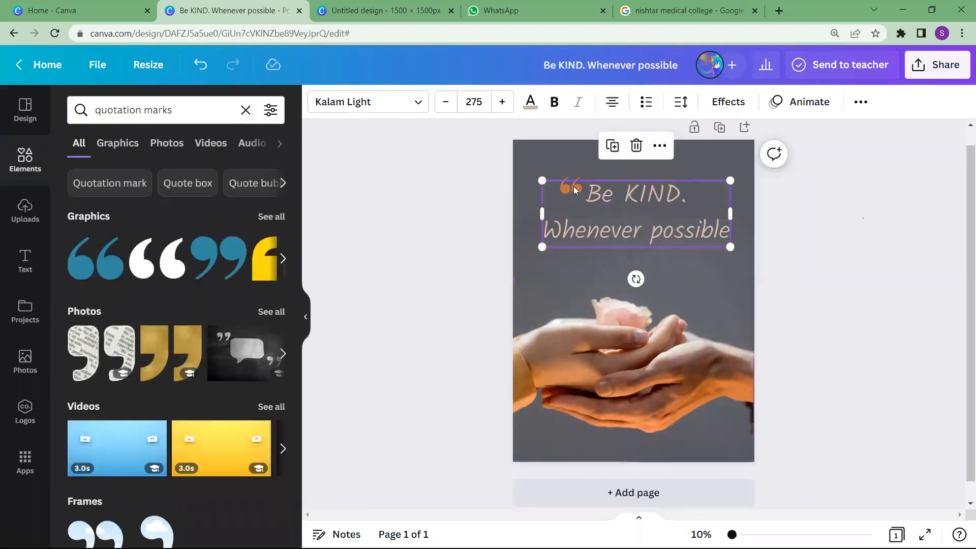
left_click(566, 184)
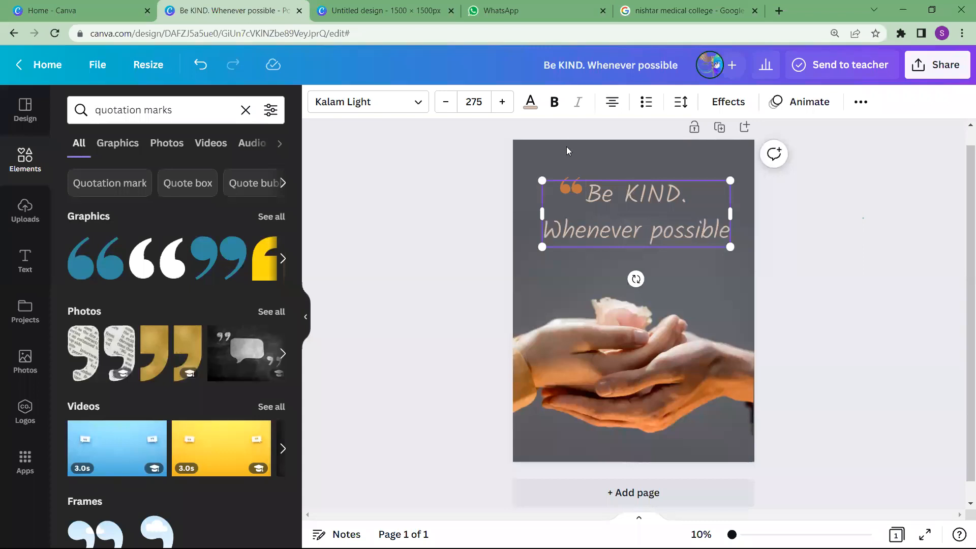
left_click(568, 179)
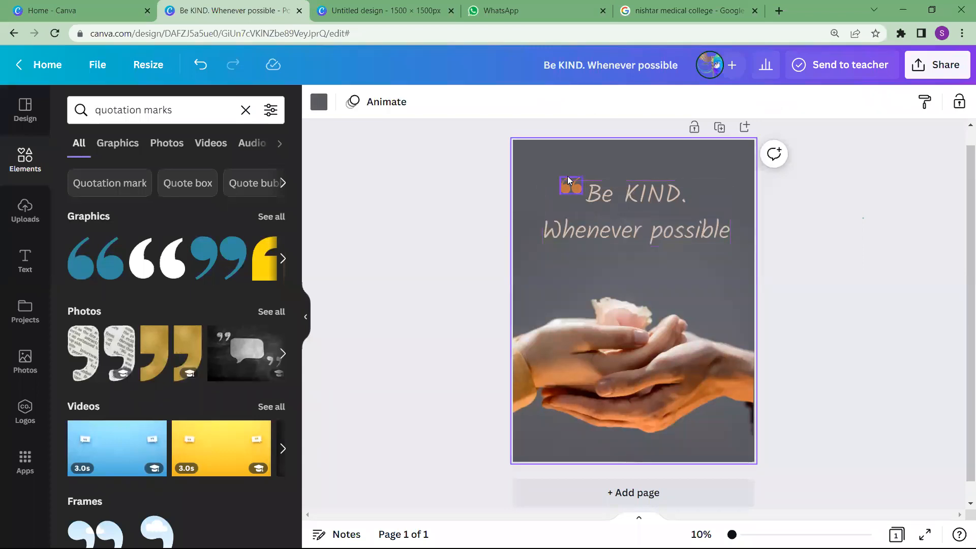
left_click(567, 176)
left_click_drag(567, 158, 568, 163)
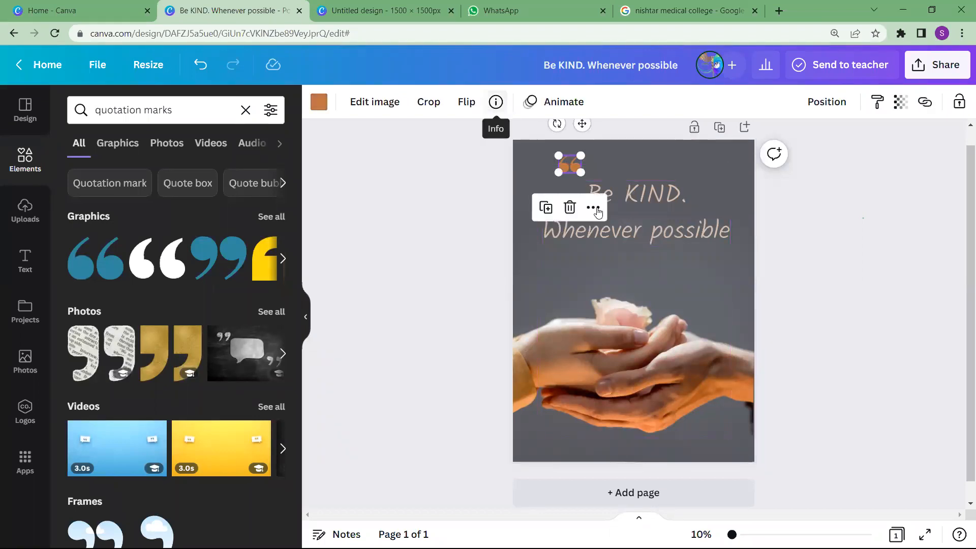
Duplicate the orange quotation marks, flip the copy horizontally, and place it at the end of the "Whenever possible" line
left_click(545, 209)
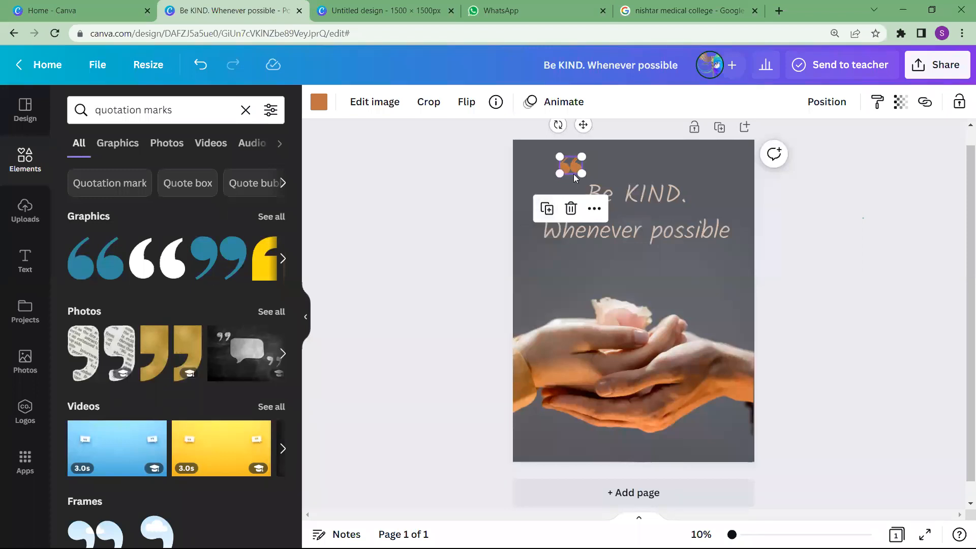
left_click_drag(570, 168, 694, 263)
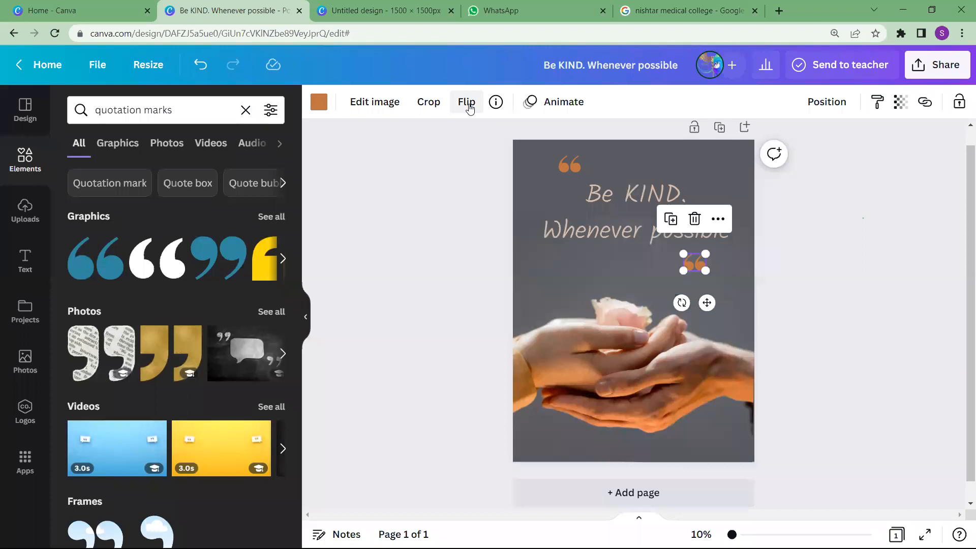
left_click(466, 103)
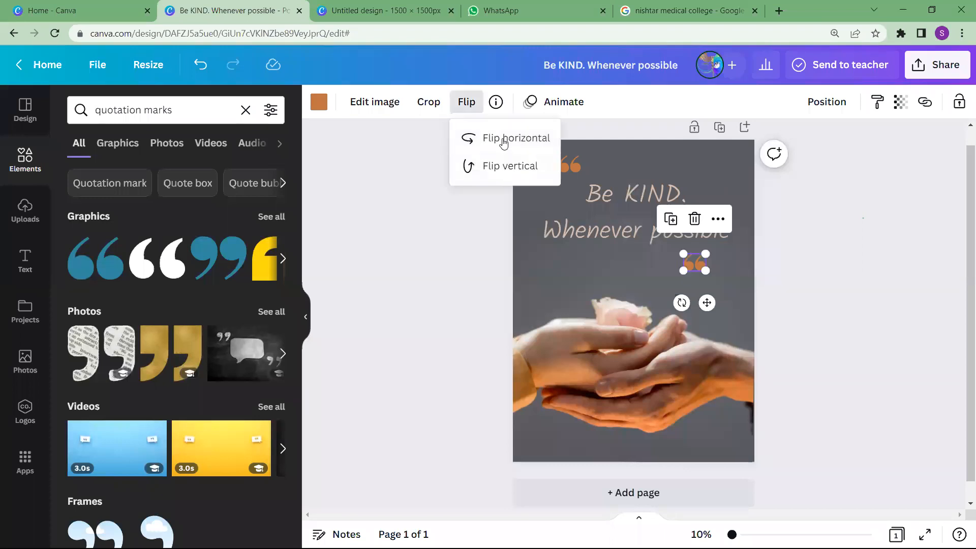
left_click(503, 140)
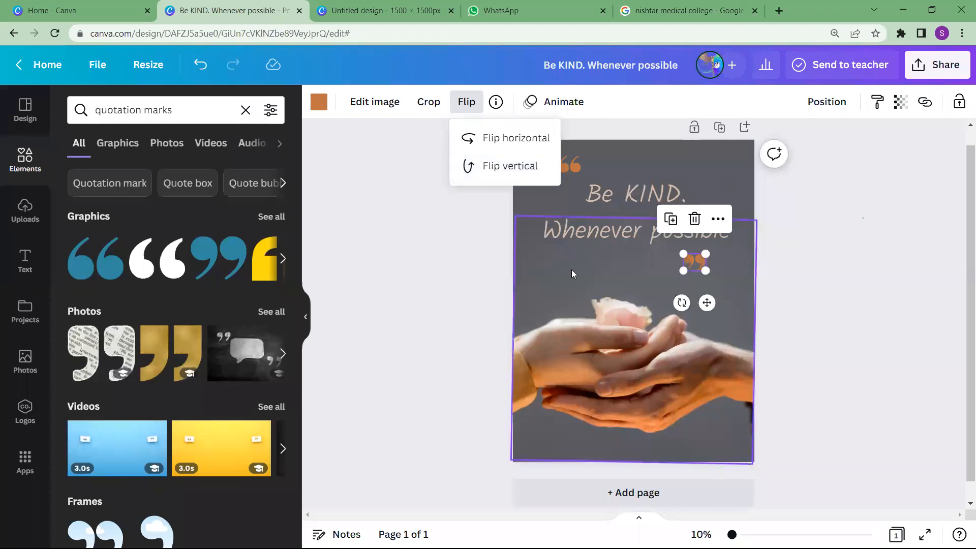
left_click_drag(686, 259, 729, 215)
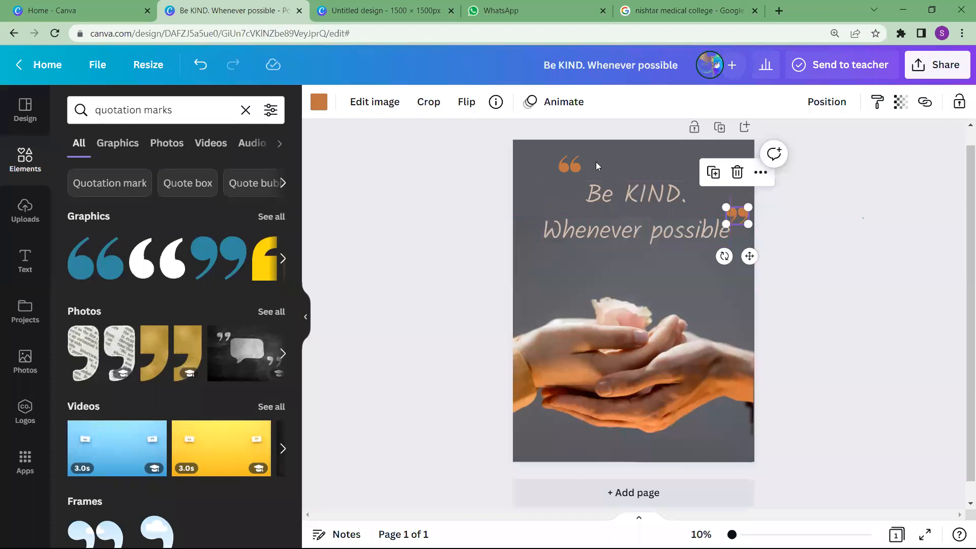
Move the opening quotation marks down so they sit just before "Be KIND."
left_click(574, 170)
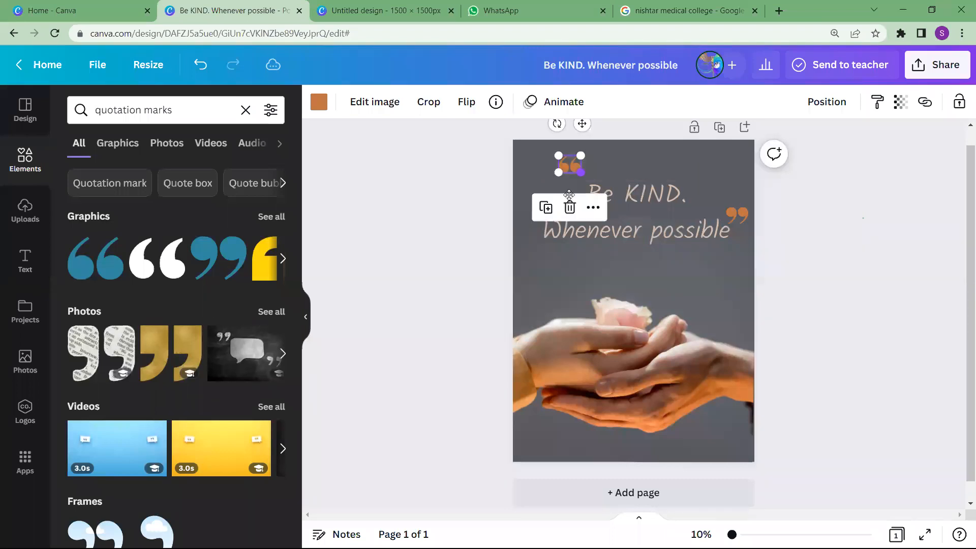
left_click_drag(576, 182, 577, 199)
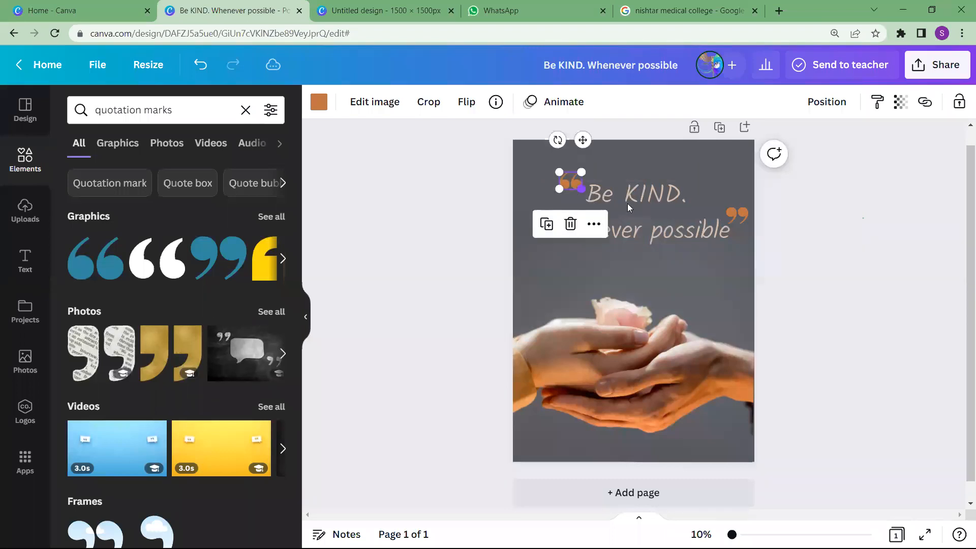
left_click(637, 286)
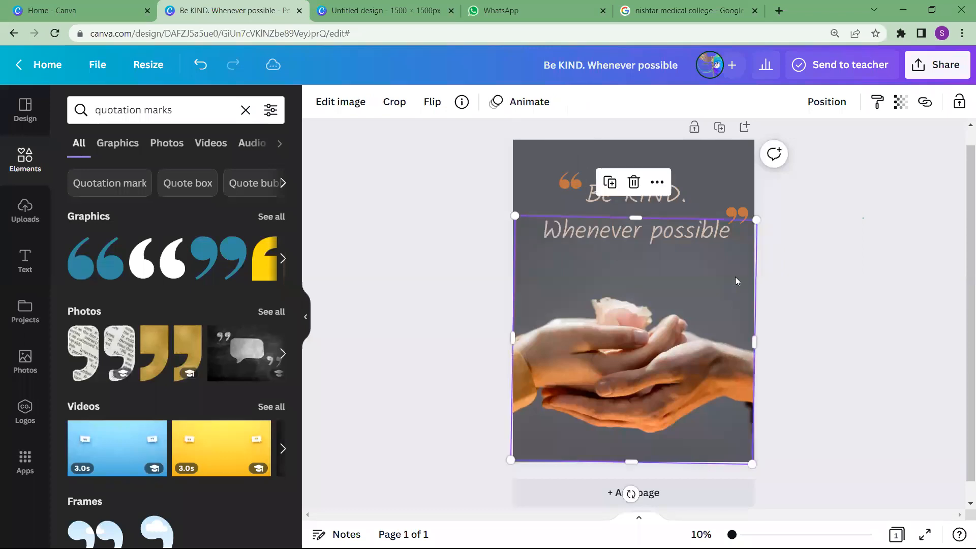
left_click(797, 269)
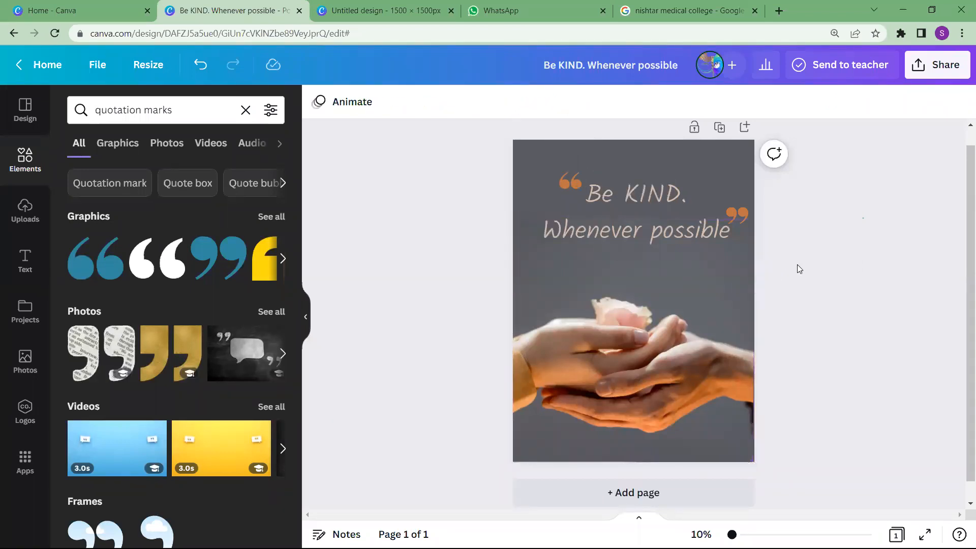
Try the orange photo color as the poster's background
left_click(705, 158)
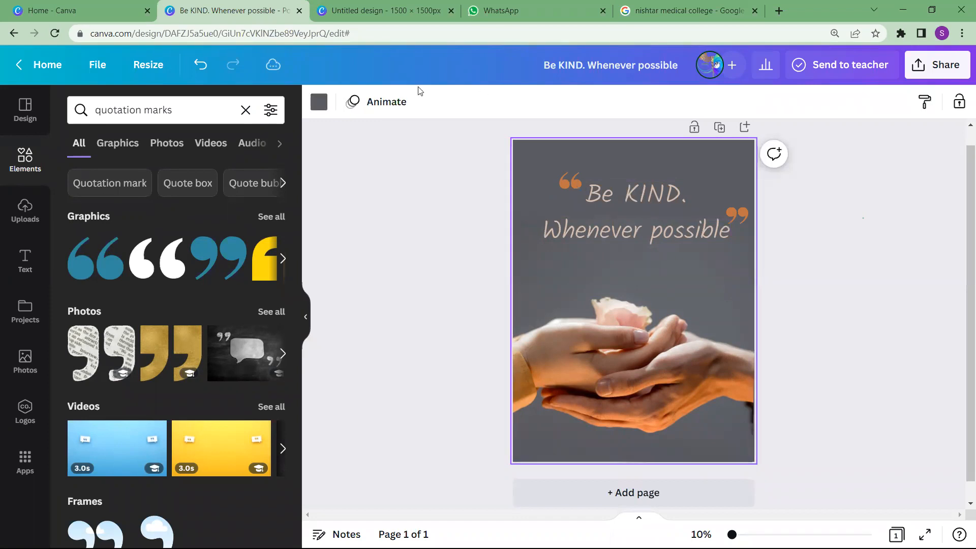
left_click(317, 102)
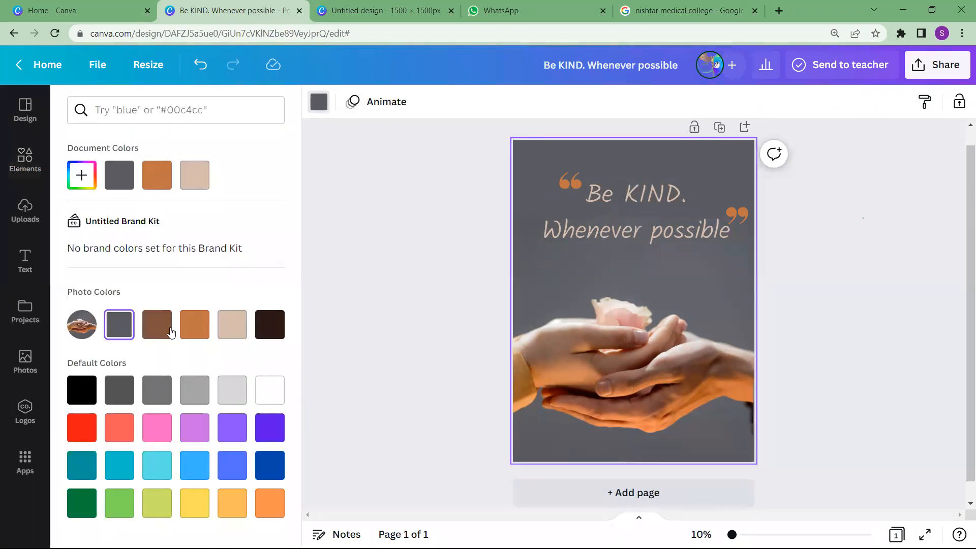
left_click(198, 331)
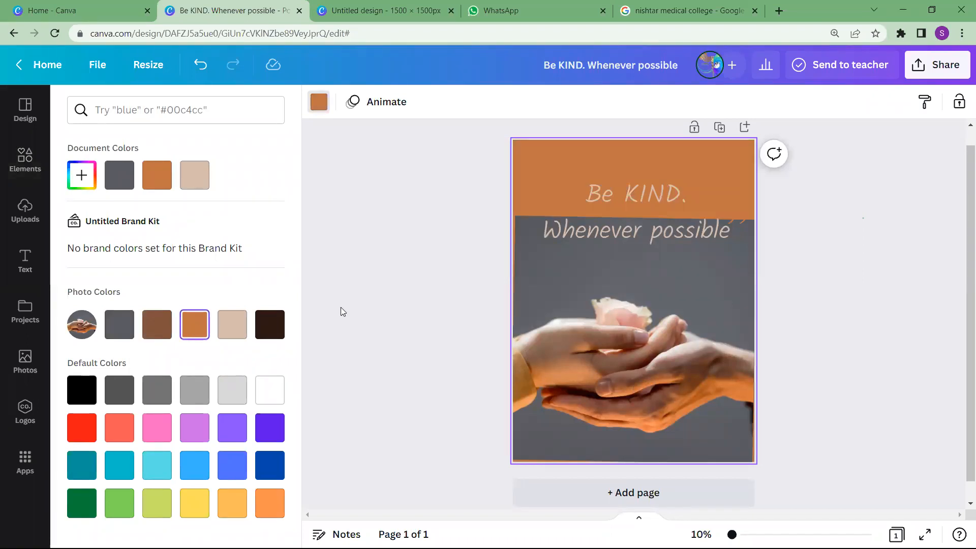
Nudge the hands photo slightly left and set the poster's background to the dark grey photo color
left_click(549, 287)
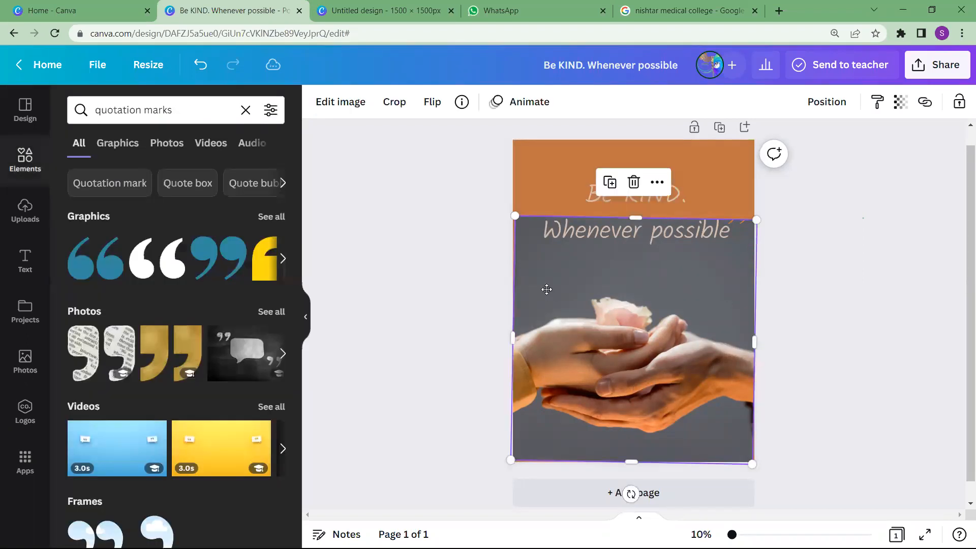
mouse_move(571, 288)
left_mouse_down()
mouse_move(555, 282)
mouse_move(560, 291)
left_mouse_up()
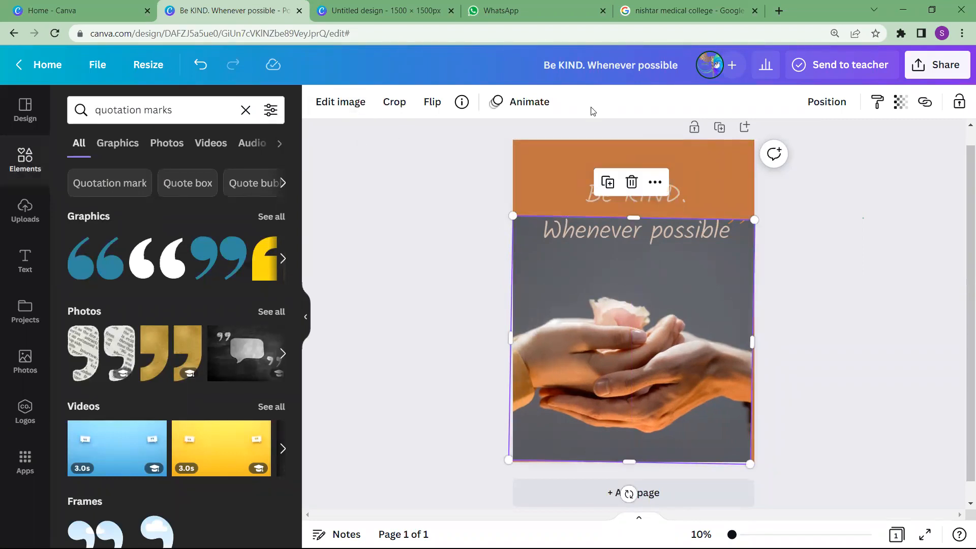
left_click(565, 171)
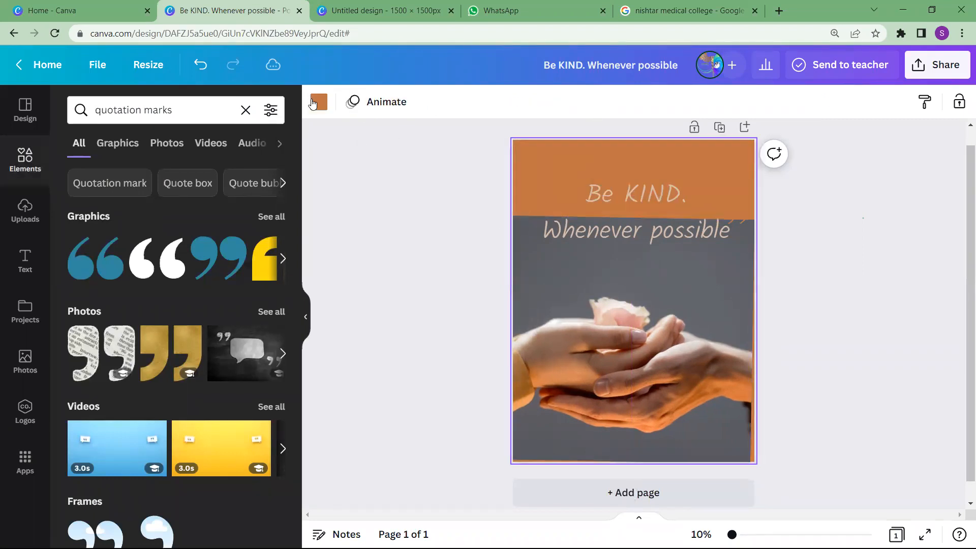
left_click(318, 102)
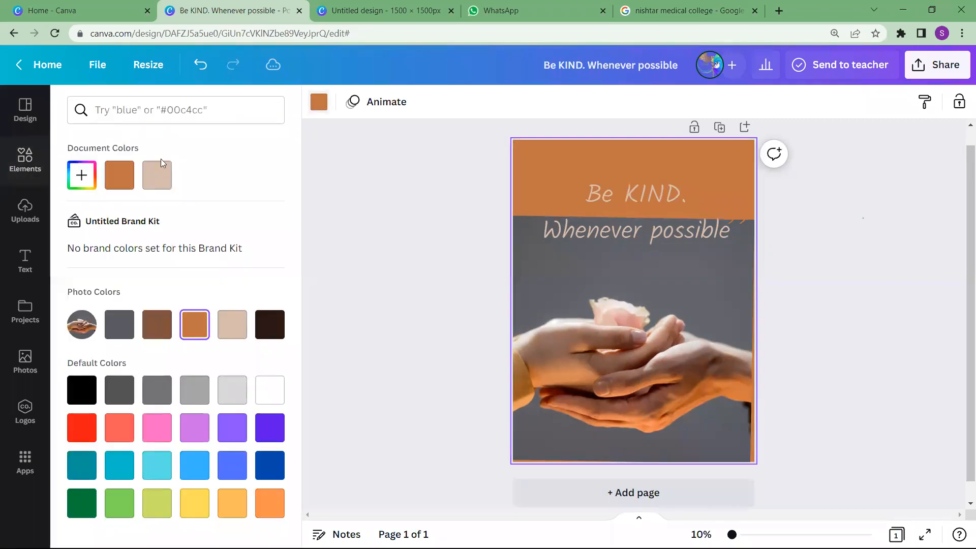
left_click(117, 323)
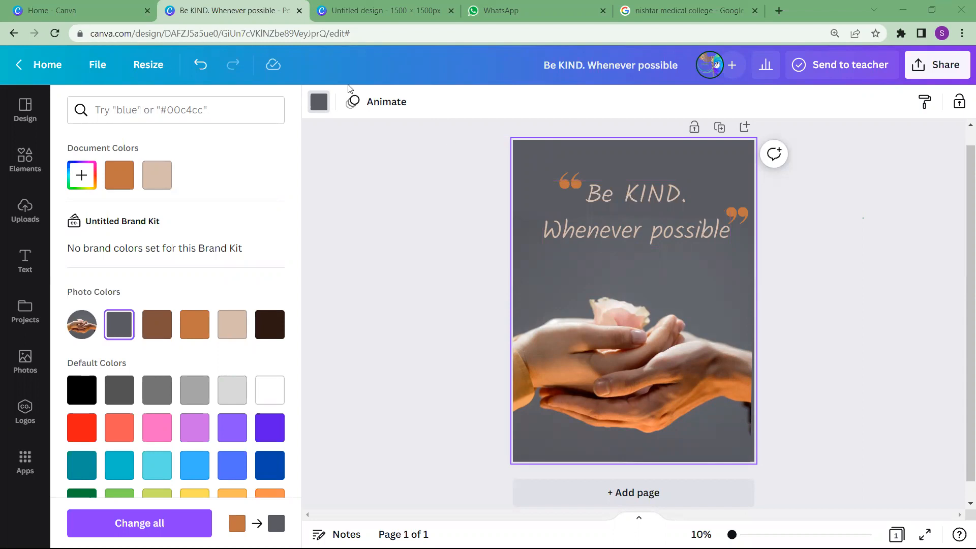
Create a new blank design with a custom size of 1000 × 1000 px from the Canva home page
left_click(135, 15)
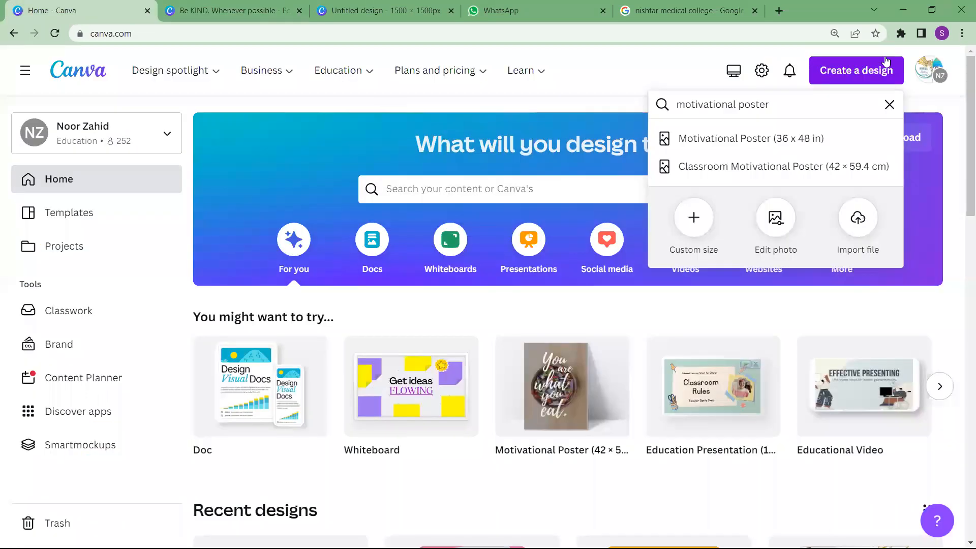
left_click(888, 105)
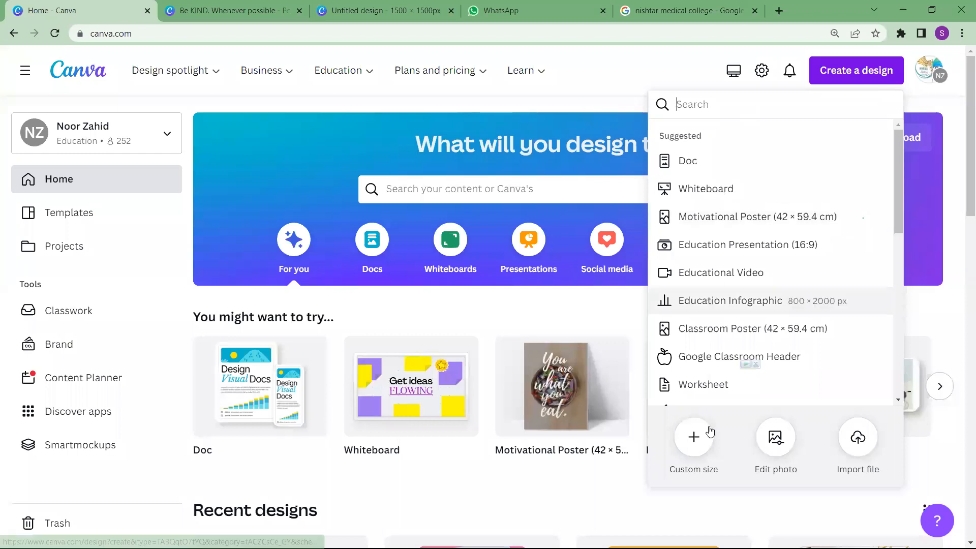
left_click(694, 437)
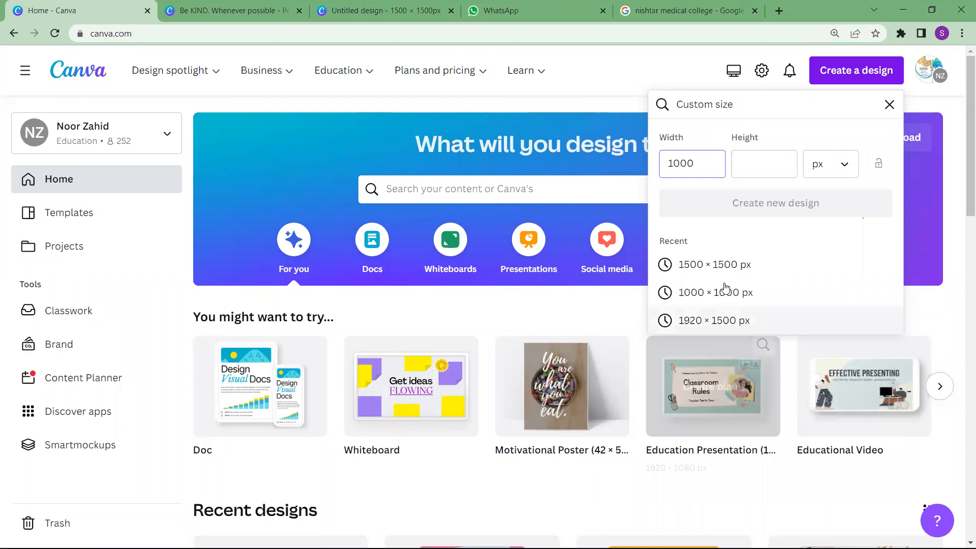
left_click(757, 163)
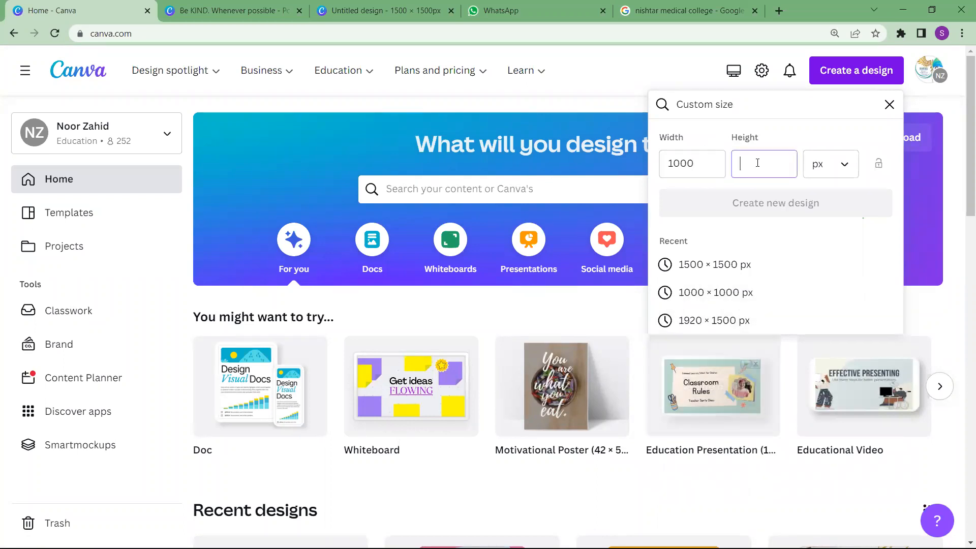
type("1000")
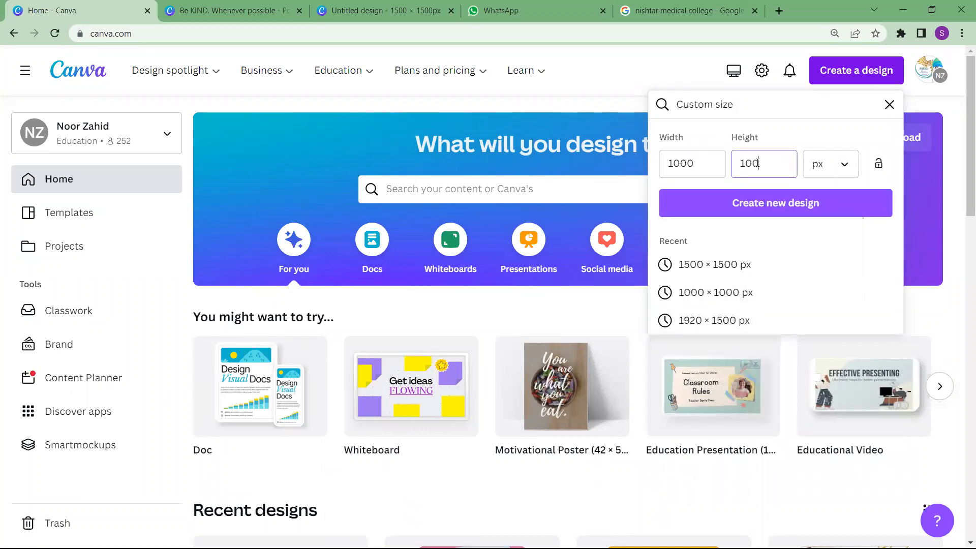
left_click(761, 201)
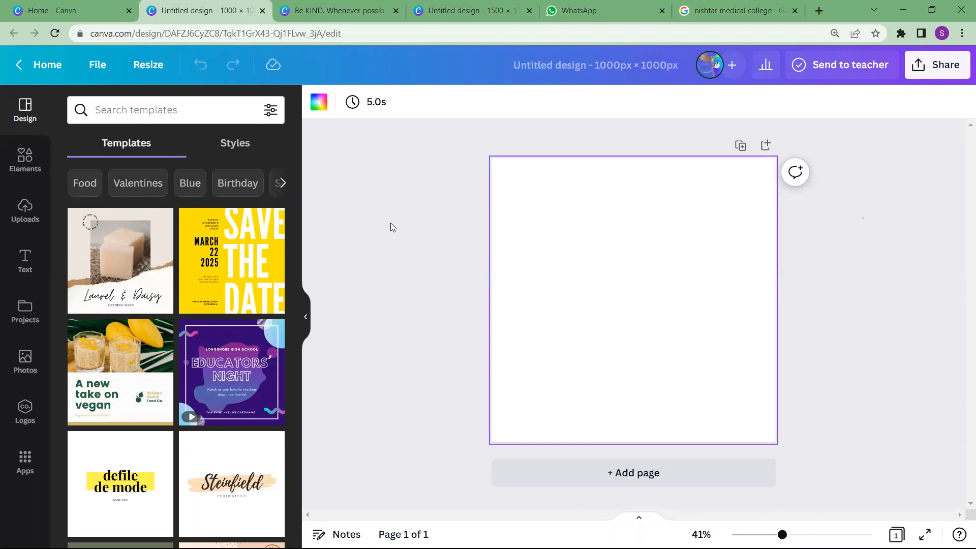
Add a heading to the blank page and replace its placeholder text with a person's first name in non-bold lettering
left_click(16, 265)
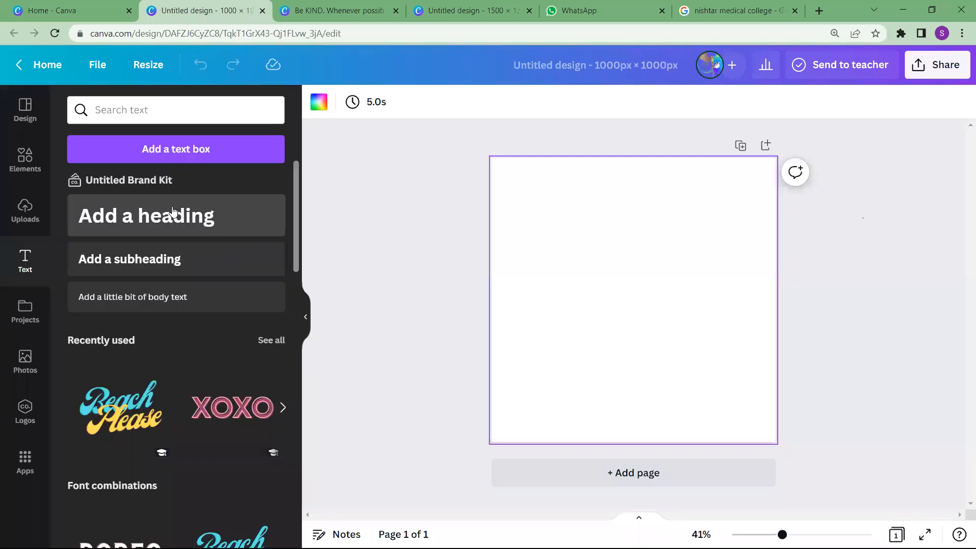
left_click(240, 213)
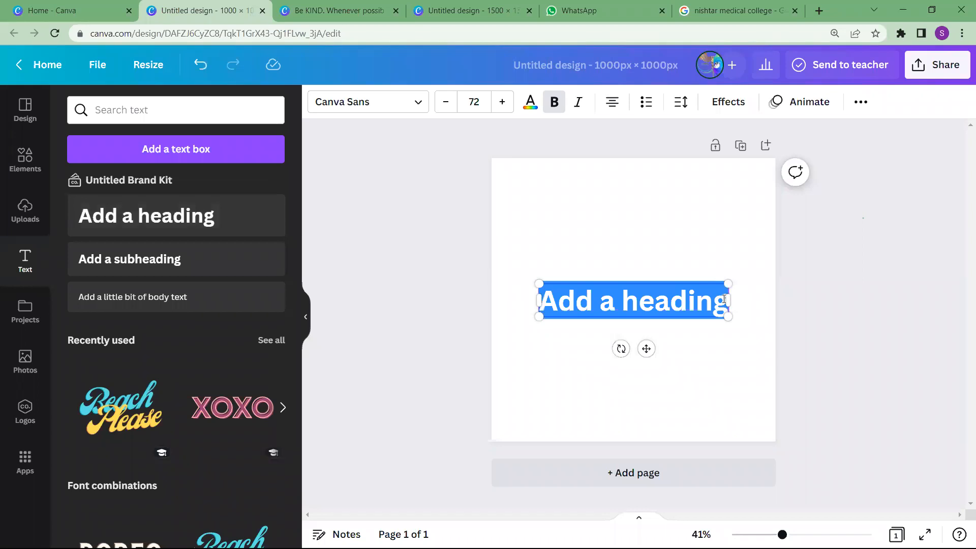
key("BackSpace")
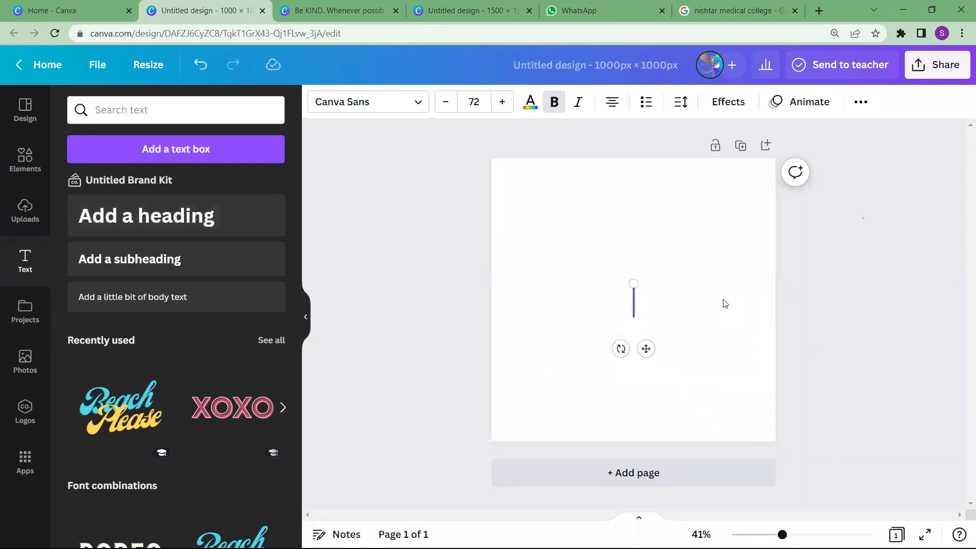
type("shehzad")
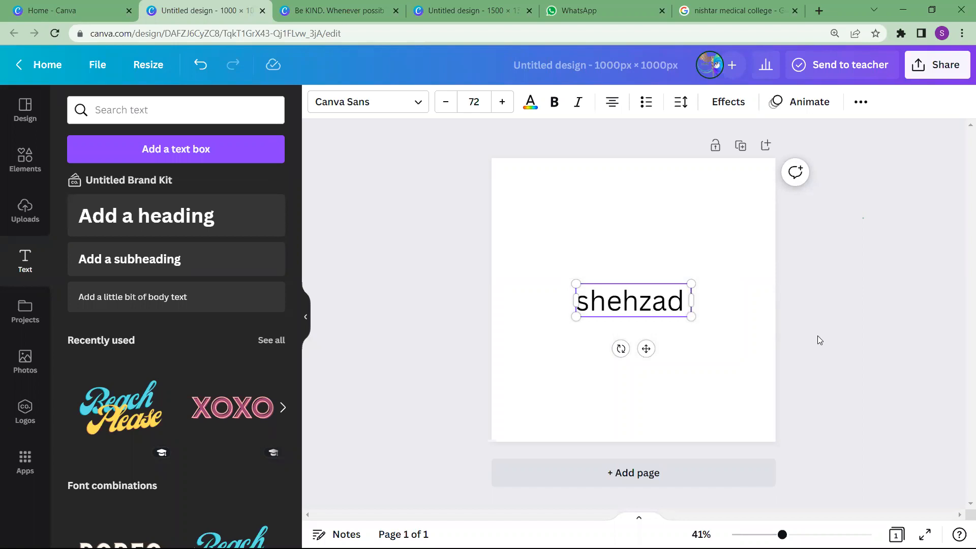
Try the Shadow and Lift text effects on the name heading
left_click(717, 104)
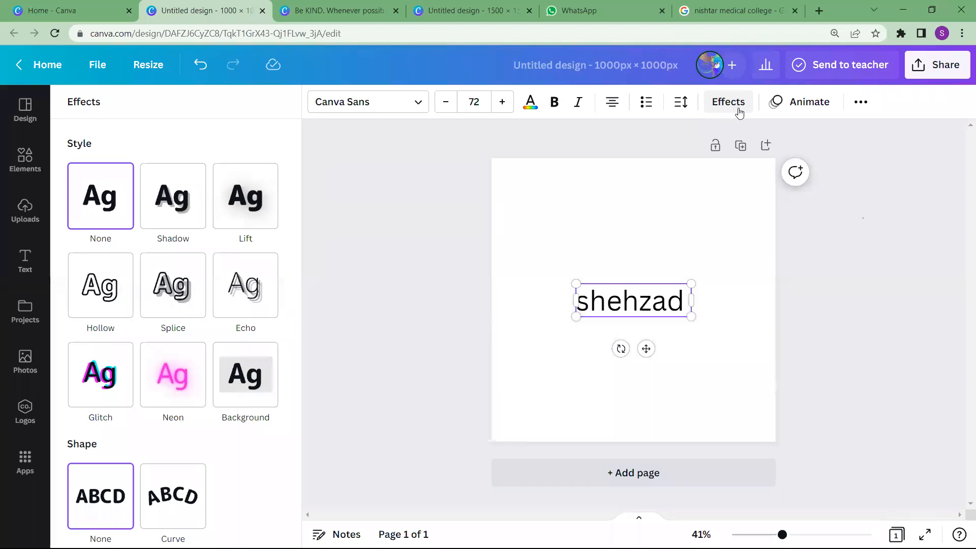
left_click(173, 207)
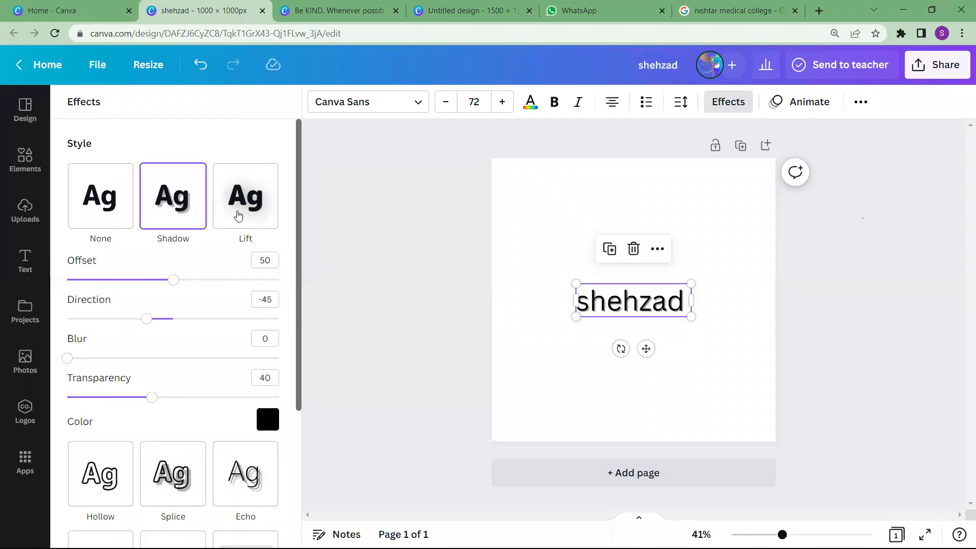
left_click(237, 215)
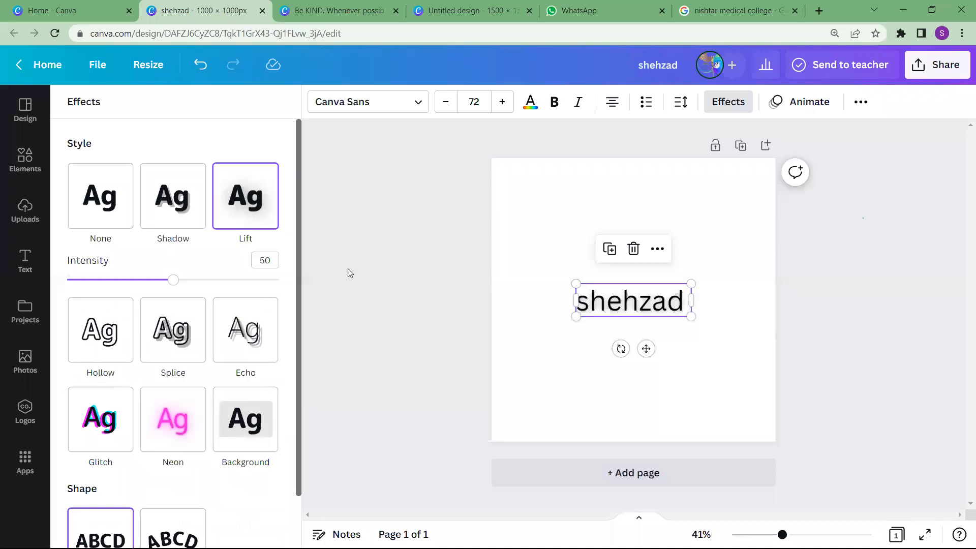
left_click(692, 432)
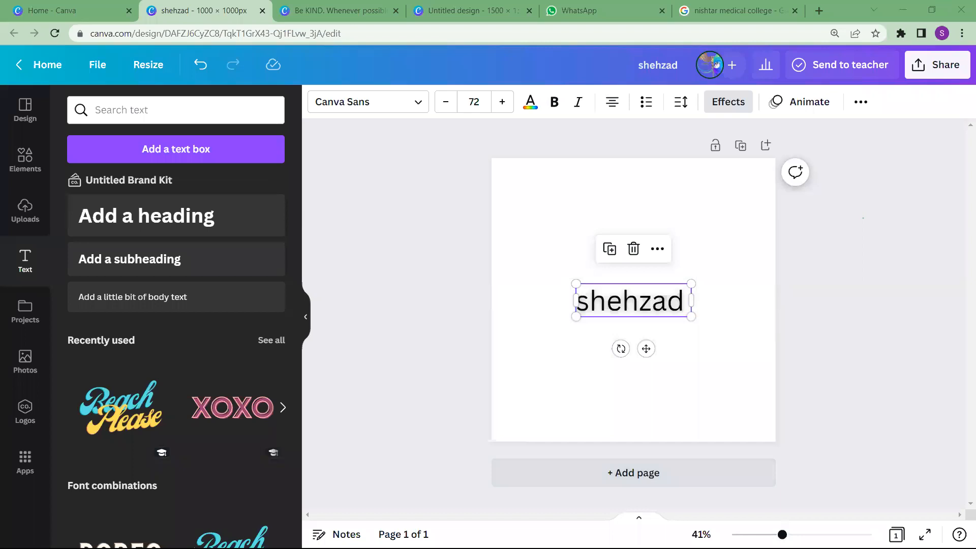
Enlarge the name heading to size 112 and apply the Shadow text effect
left_click_drag(828, 534, 797, 532)
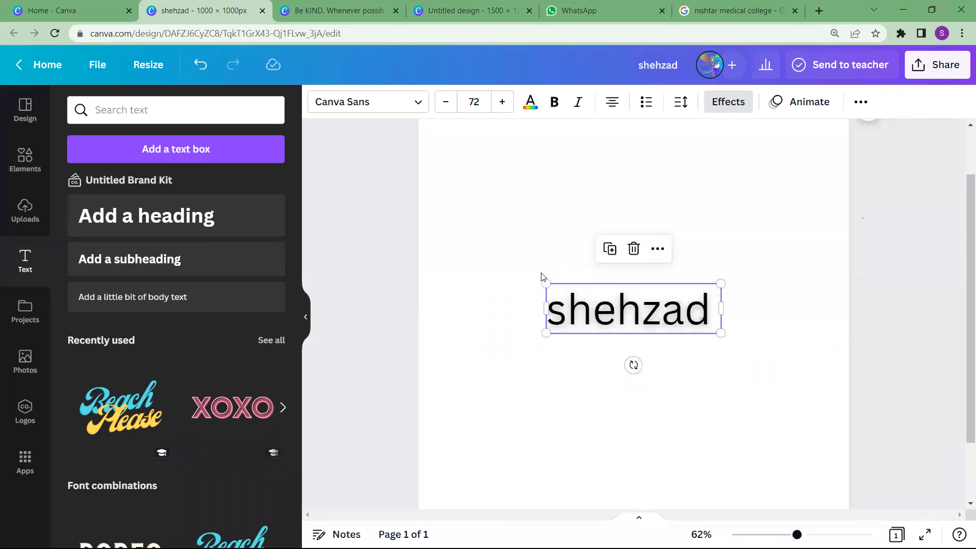
left_click_drag(542, 283, 450, 256)
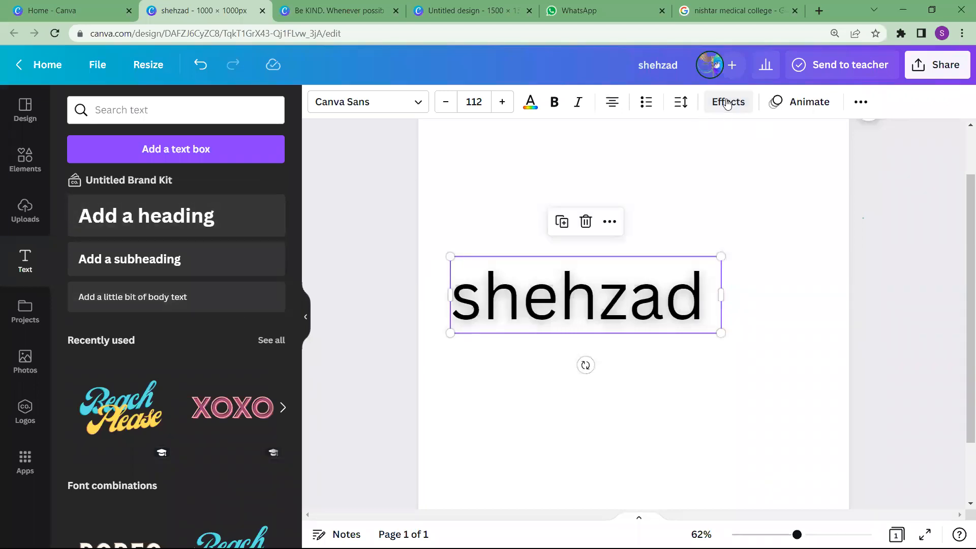
left_click(727, 102)
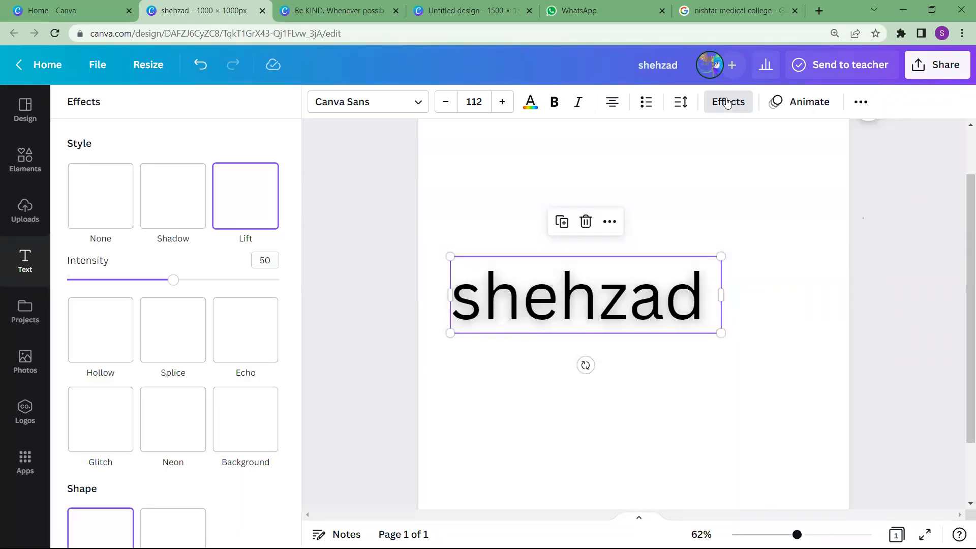
left_click(177, 217)
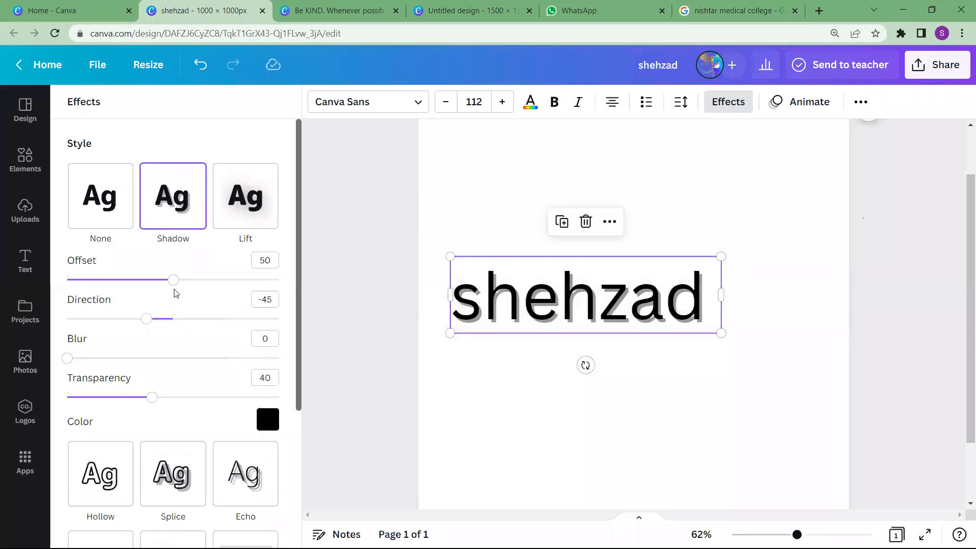
Set the heading's Shadow offset to 54, and replace the effect with Glitch at offset 65 and direction 16
mouse_move(174, 282)
left_mouse_down()
mouse_move(239, 276)
mouse_move(181, 279)
left_mouse_up()
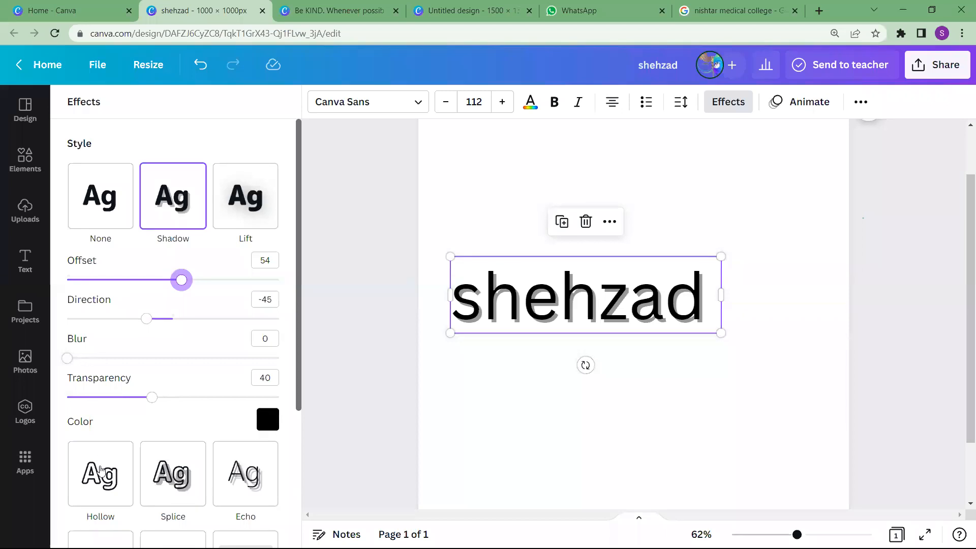
scroll(100, 468, "down", 3)
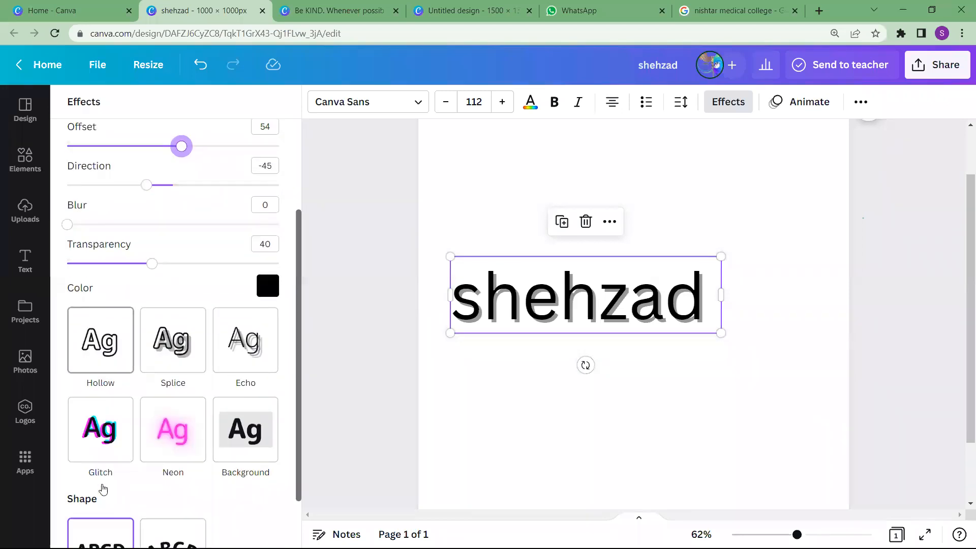
left_click(90, 422)
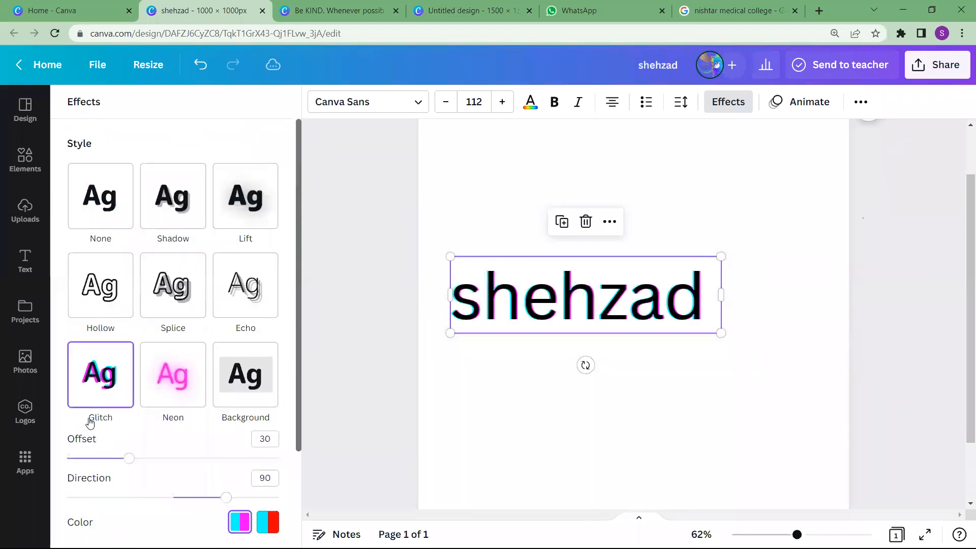
left_click_drag(131, 463, 220, 477)
left_click_drag(124, 474, 183, 497)
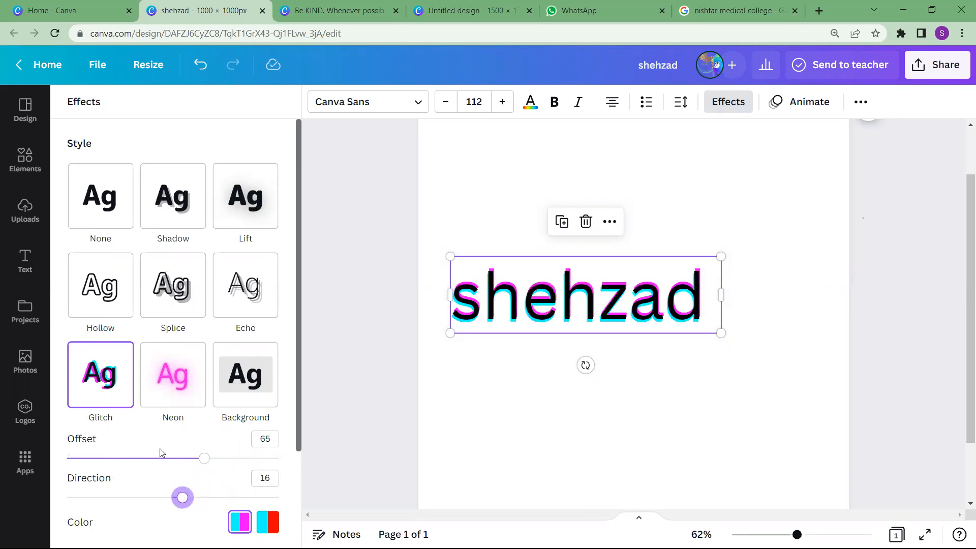
Apply the Background text effect to the name heading in yellow with roundness 44, spread 54 and transparency 82
scroll(159, 450, "down", 2)
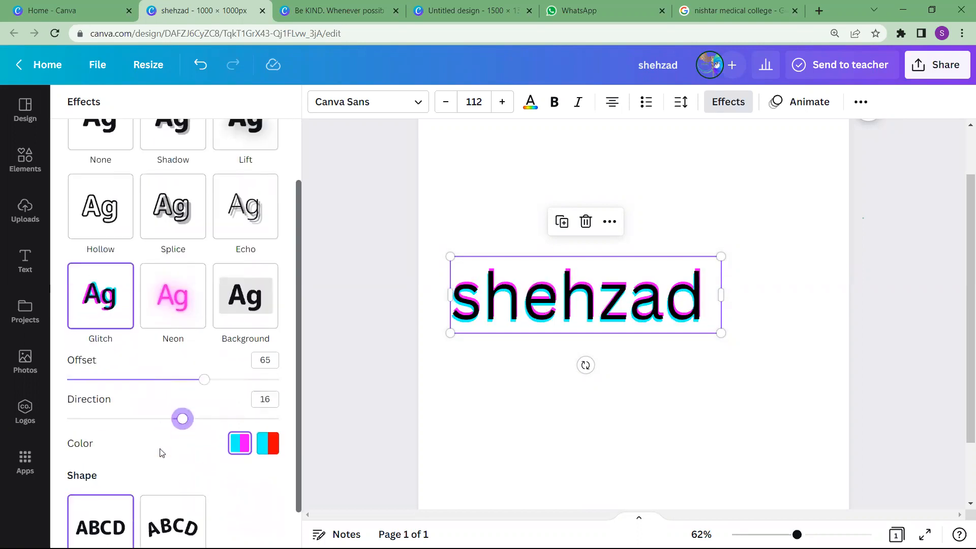
left_click(229, 312)
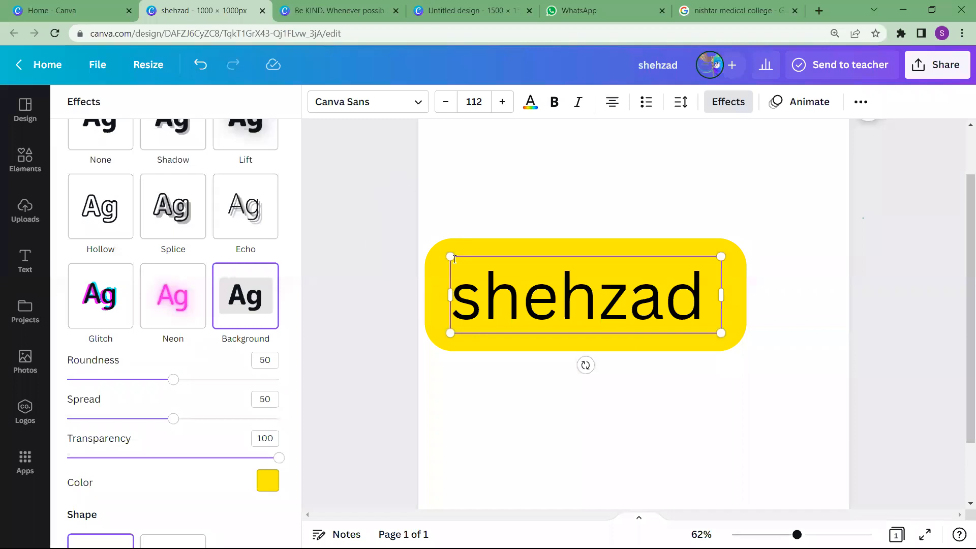
left_click(425, 252)
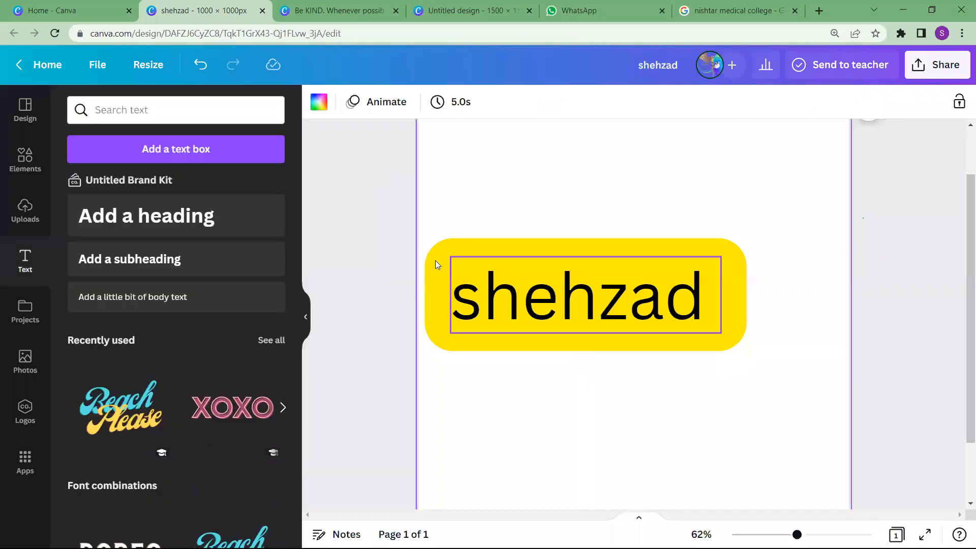
left_click(435, 260)
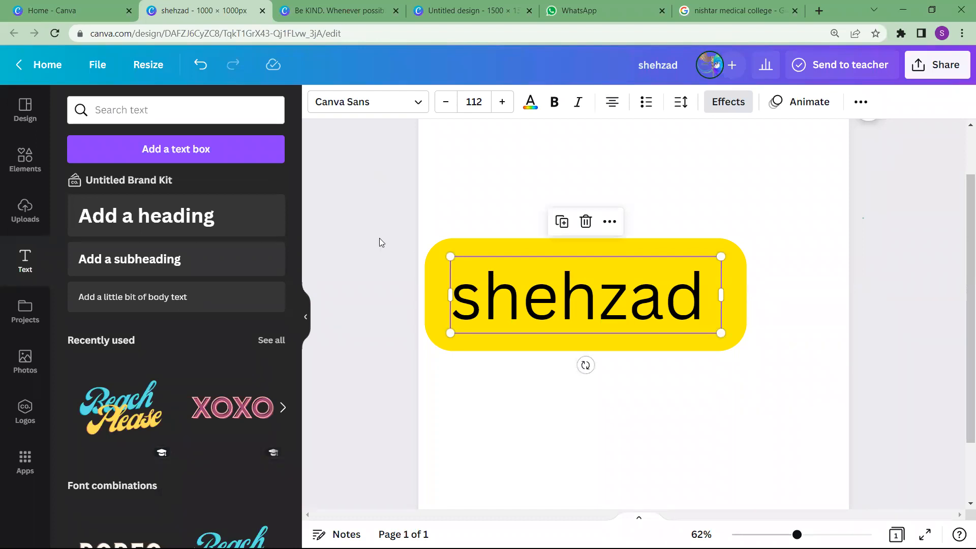
left_click(721, 104)
scroll(187, 439, "down", 2)
scroll(187, 438, "down", 1)
left_click_drag(172, 354, 181, 398)
left_click_drag(275, 435, 240, 432)
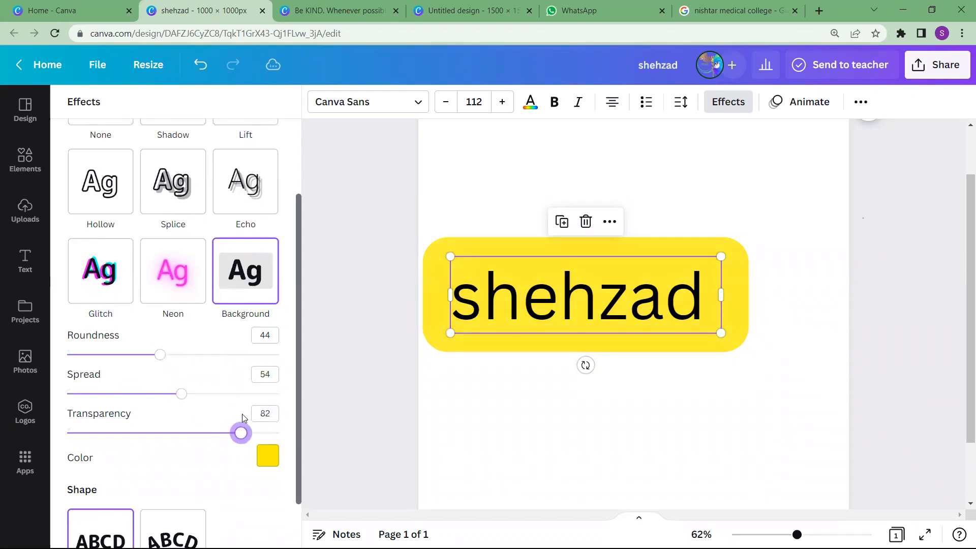
left_click(265, 457)
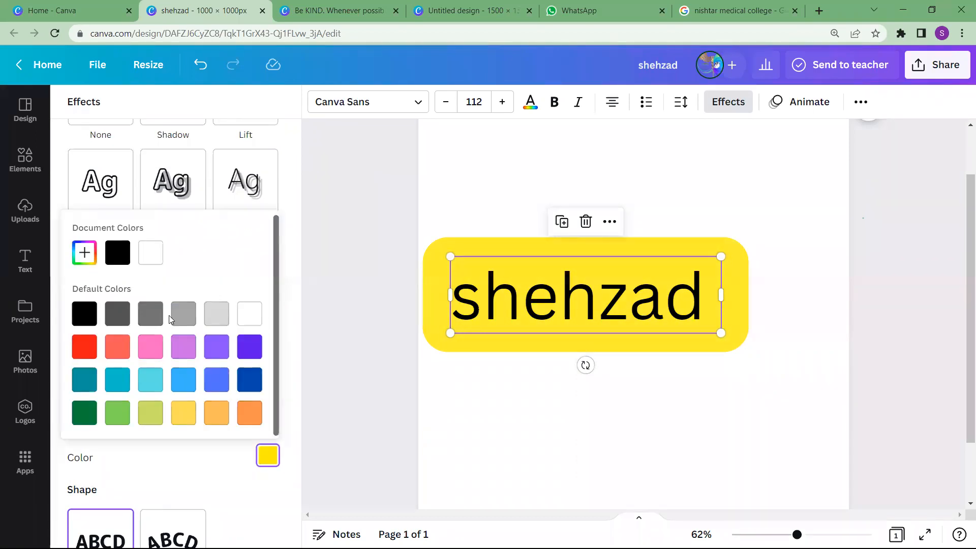
left_click(167, 484)
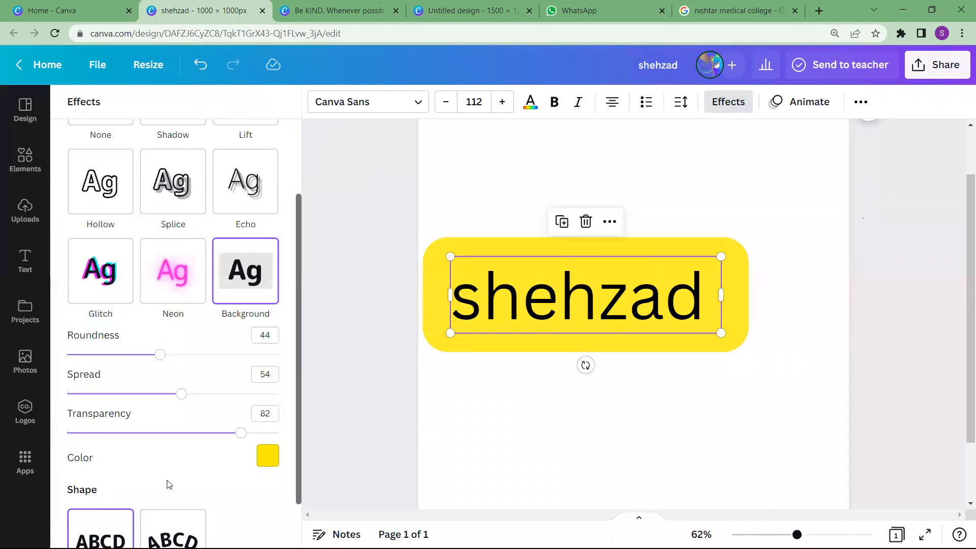
Try the Curve shape on the name heading and restore its straight layout
scroll(168, 484, "down", 2)
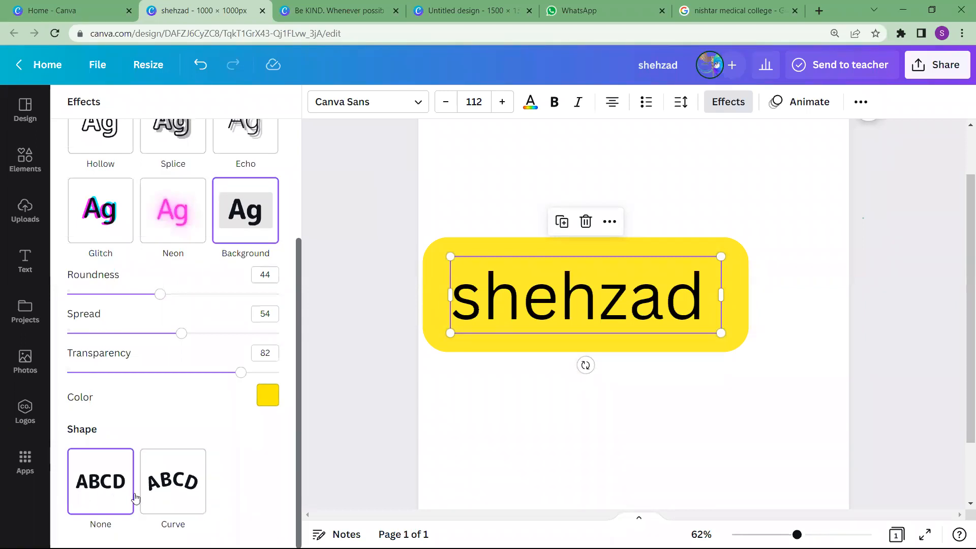
left_click(183, 494)
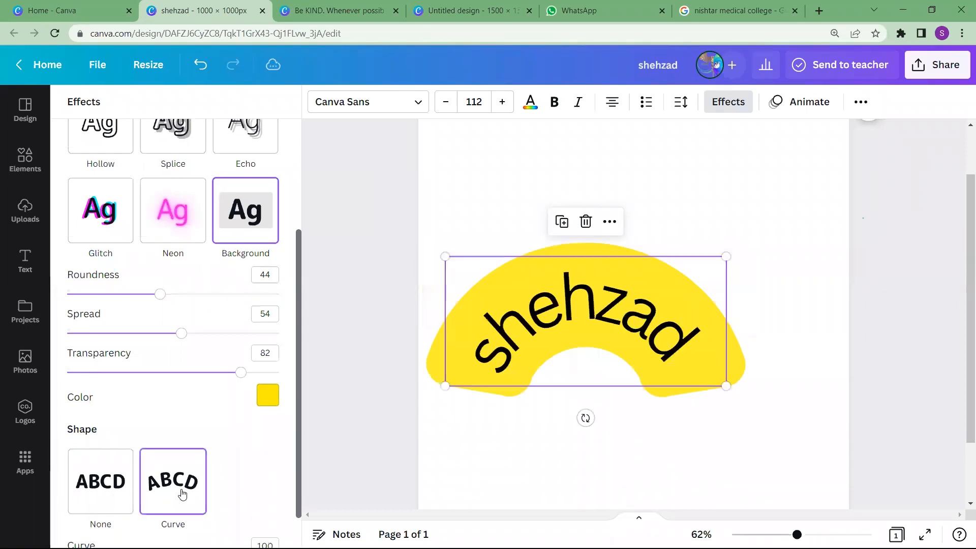
left_click(107, 490)
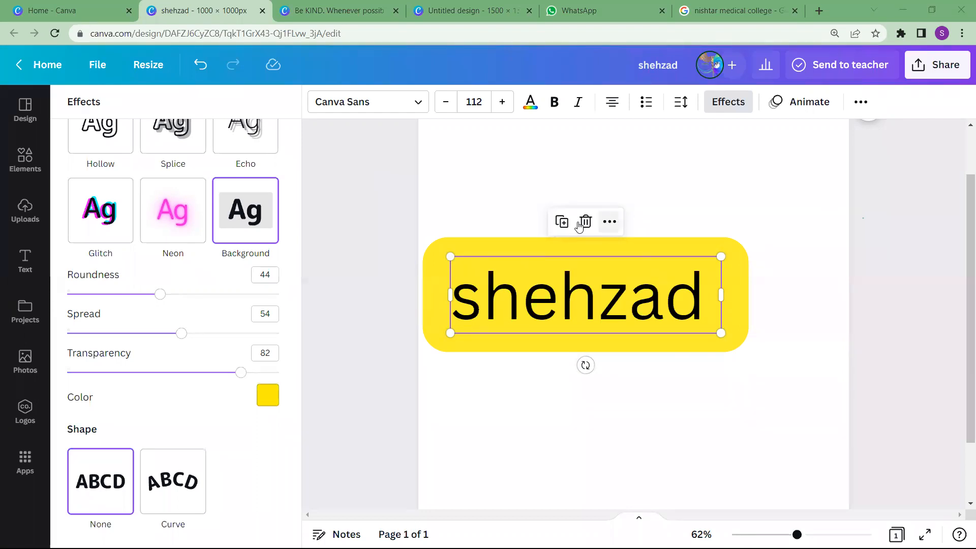
Delete the name heading from the page
left_click(580, 225)
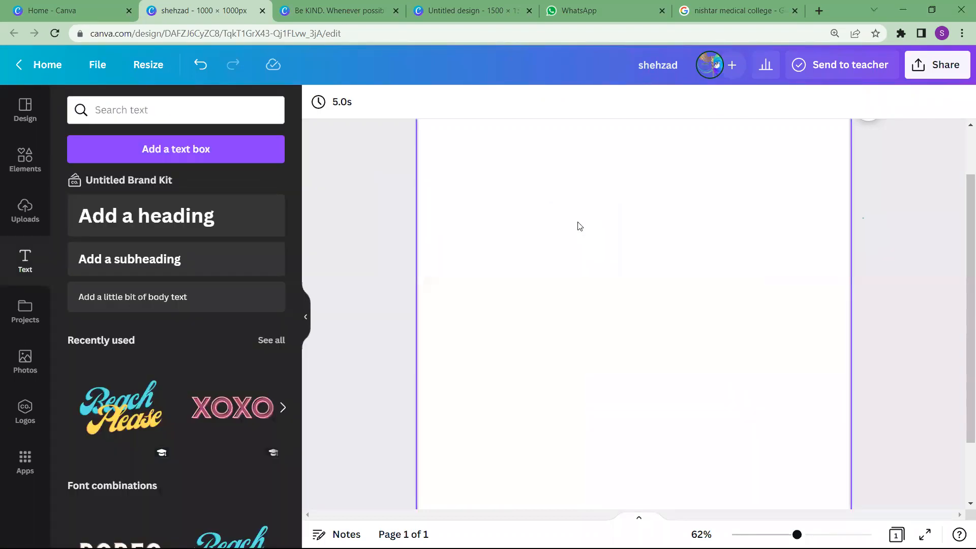
scroll(580, 227, "down", 2)
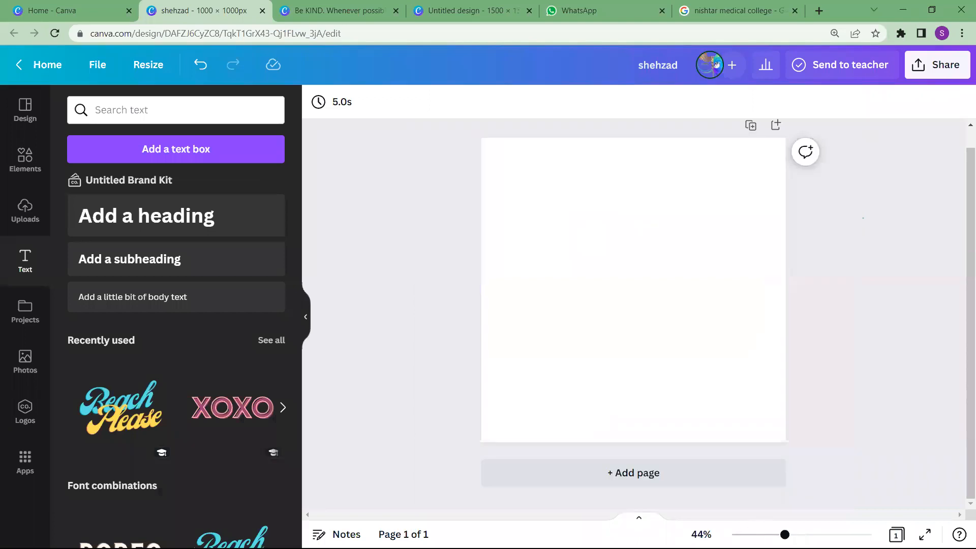
mouse_move(785, 534)
left_mouse_down()
mouse_move(814, 534)
mouse_move(788, 534)
left_mouse_up()
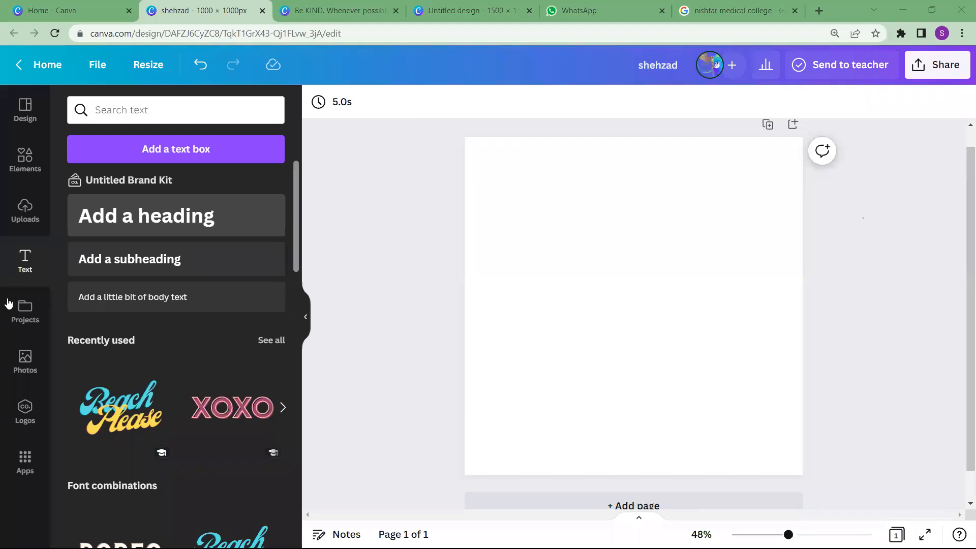
Search the photo library for "ball" and add the first basketball photo to the page
left_click(25, 361)
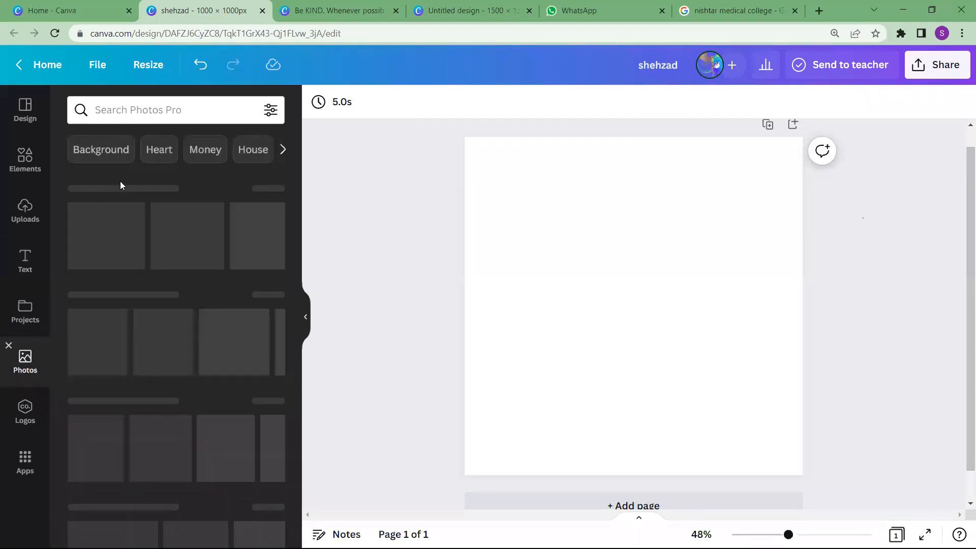
left_click(151, 110)
type("bqa")
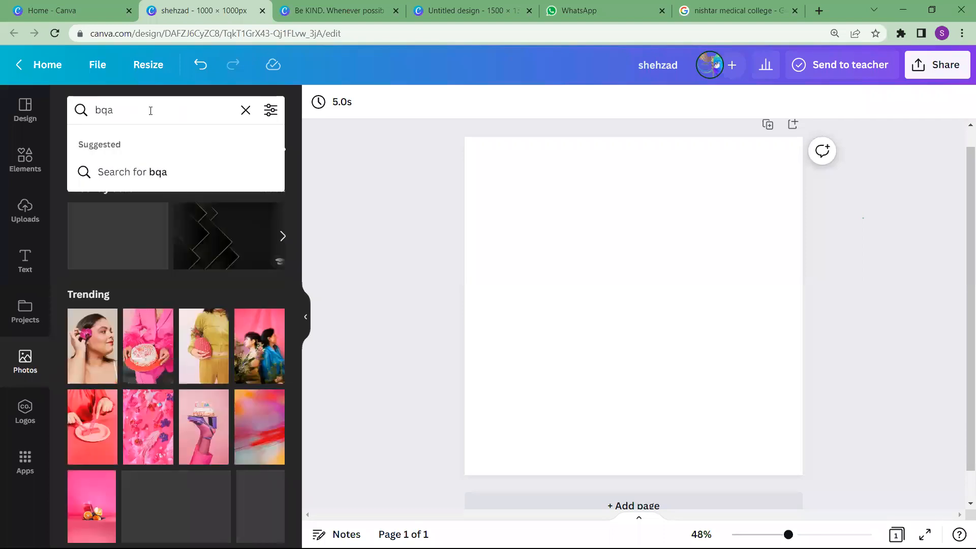
key("BackSpace")
key("BackSpace")
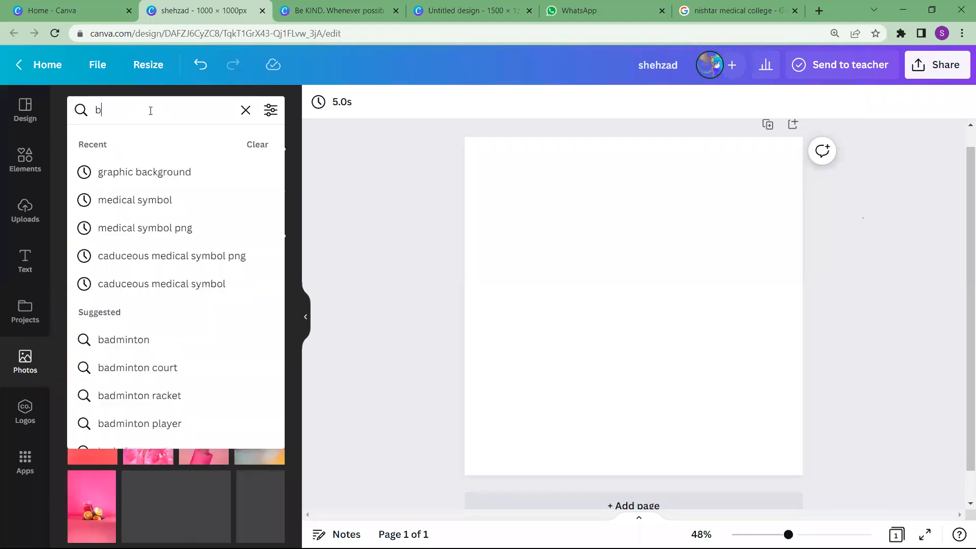
type("all")
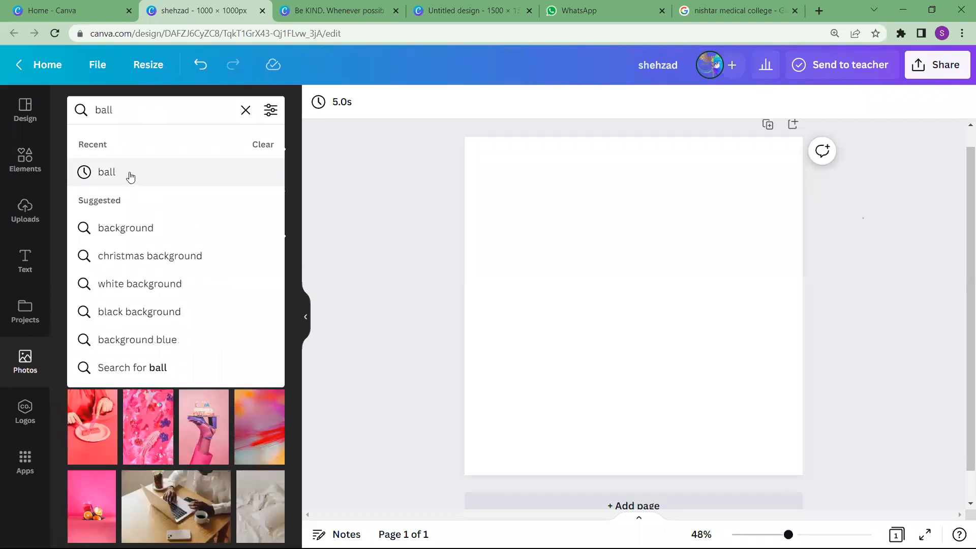
left_click(128, 173)
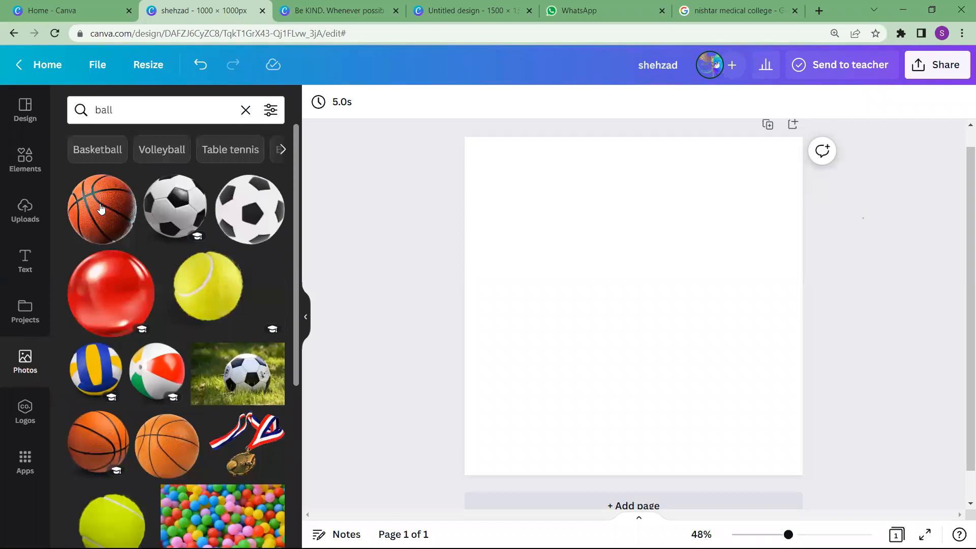
left_click(101, 208)
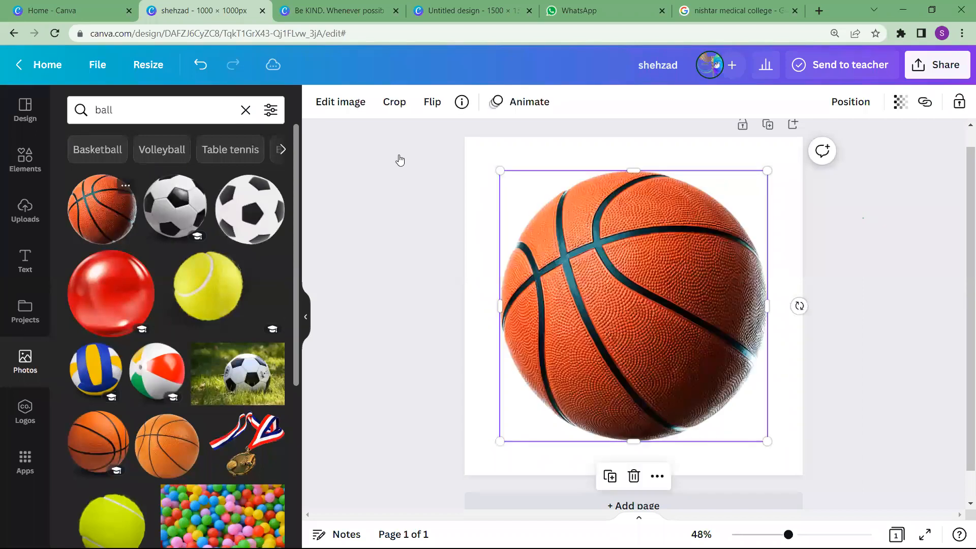
Change the page background colour to the default pink
left_click(475, 202)
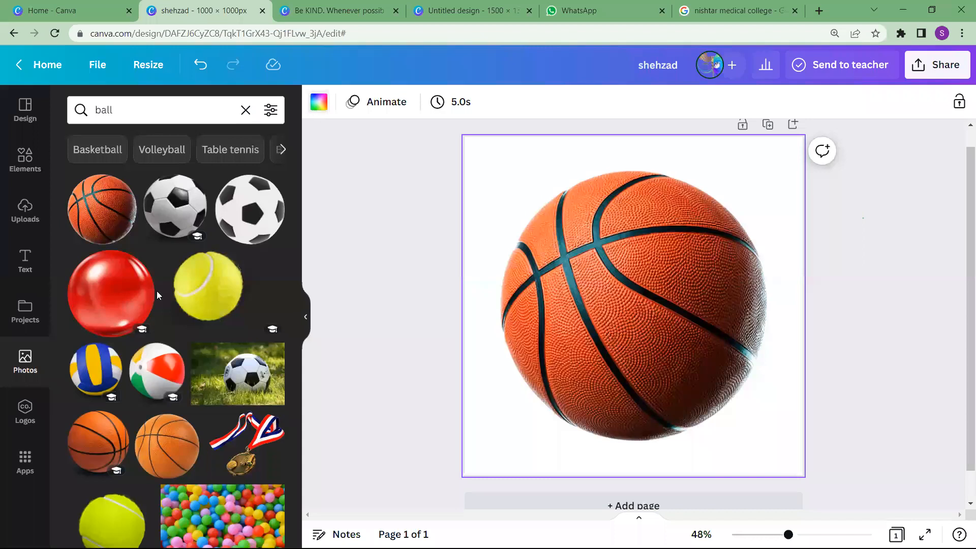
left_click(319, 102)
left_click(159, 430)
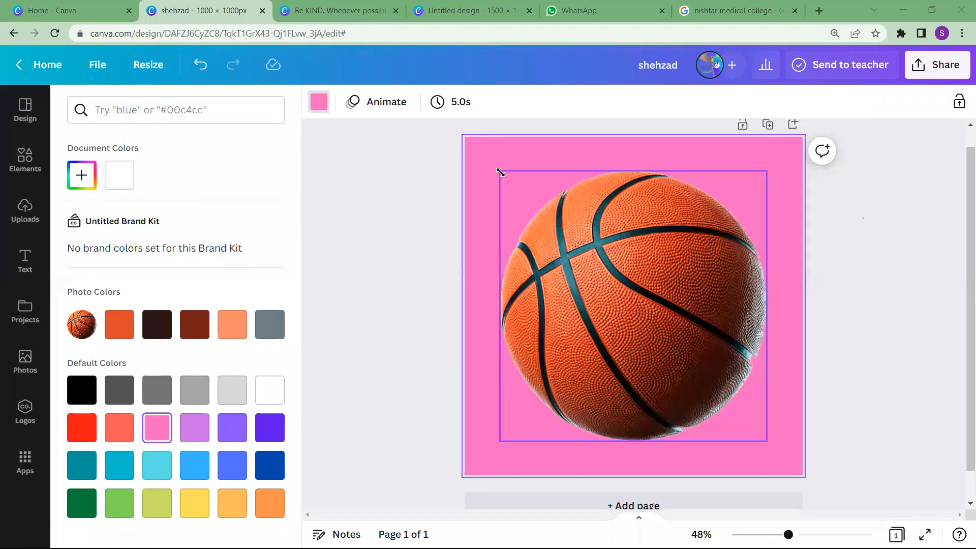
Shrink the basketball toward the page's upper left and give it a black shadow with horizontal angle 45, transparency 50 and blur 5
left_click(589, 239)
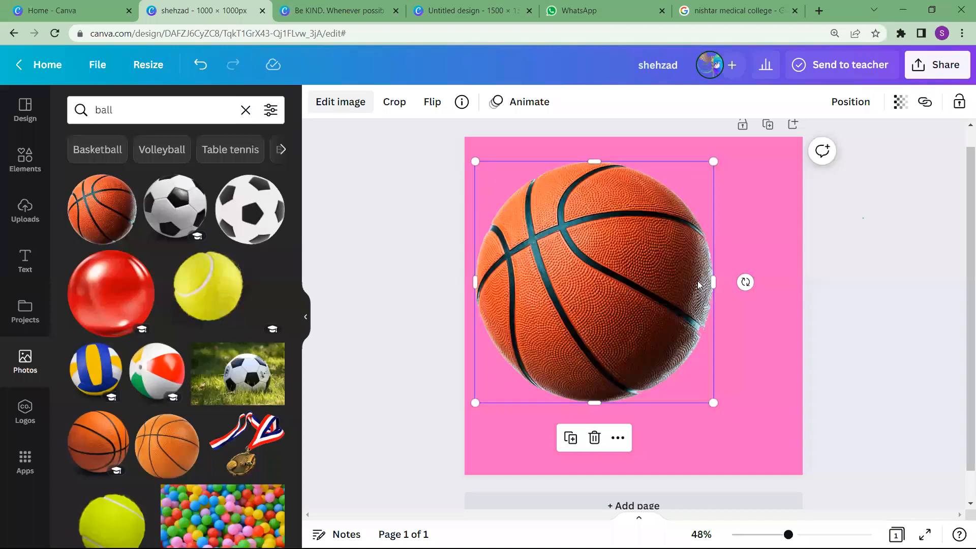
left_click(344, 107)
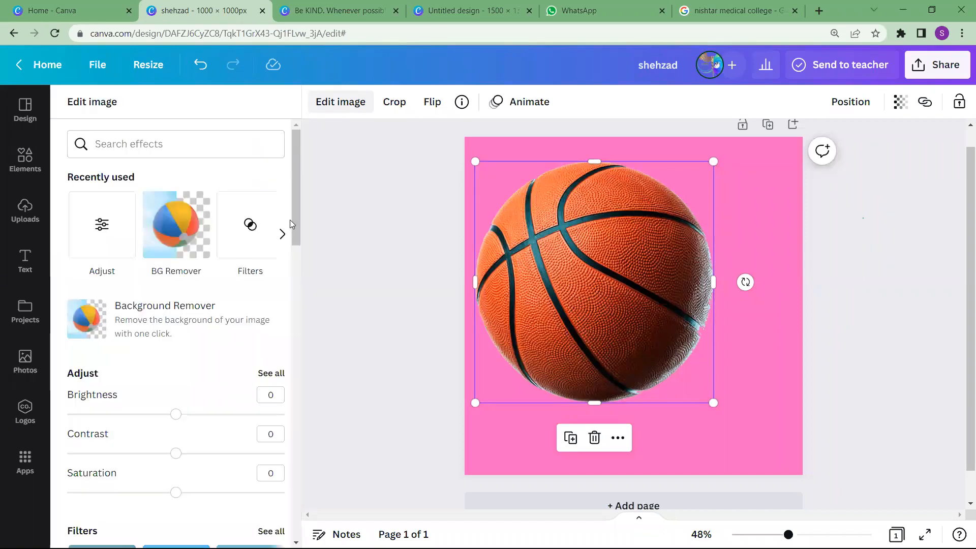
scroll(201, 286, "down", 5)
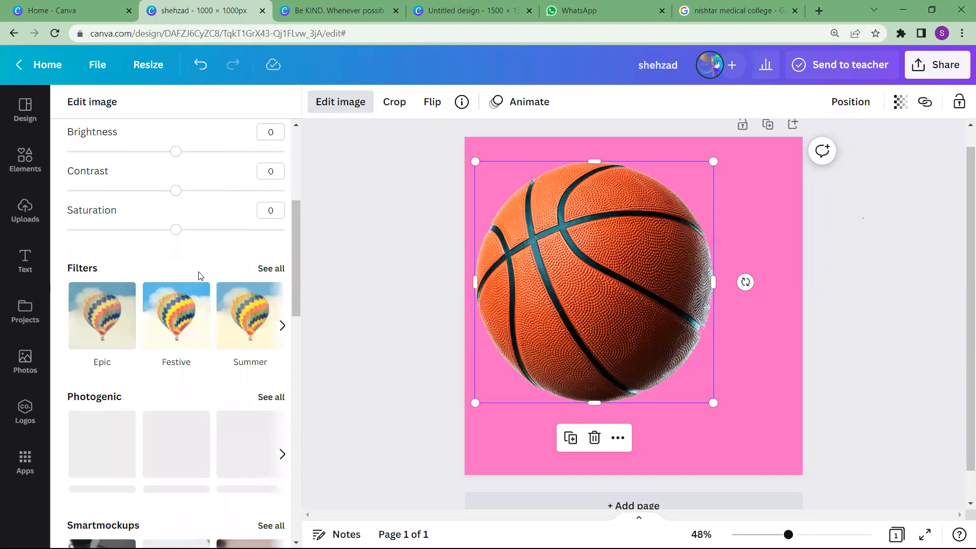
scroll(199, 278, "down", 5)
scroll(200, 276, "down", 3)
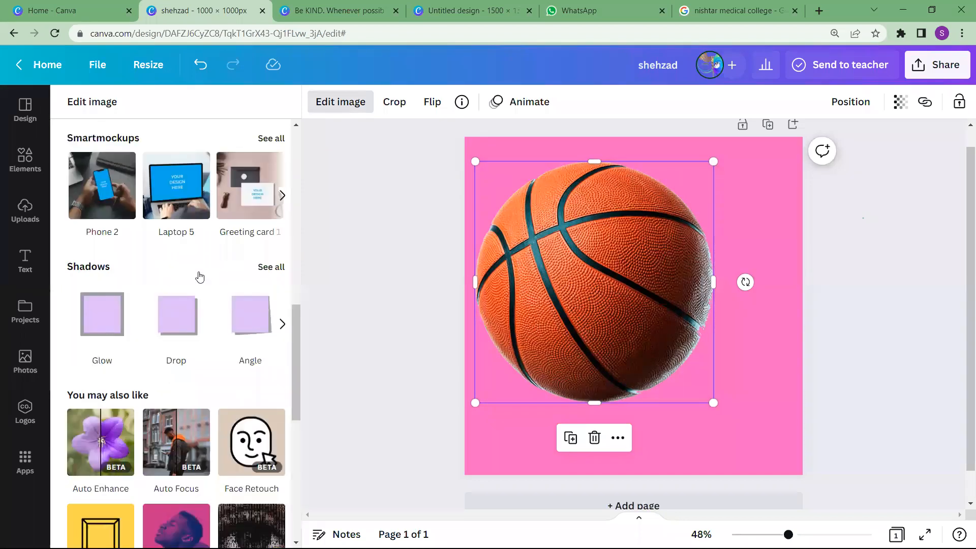
scroll(199, 276, "down", 1)
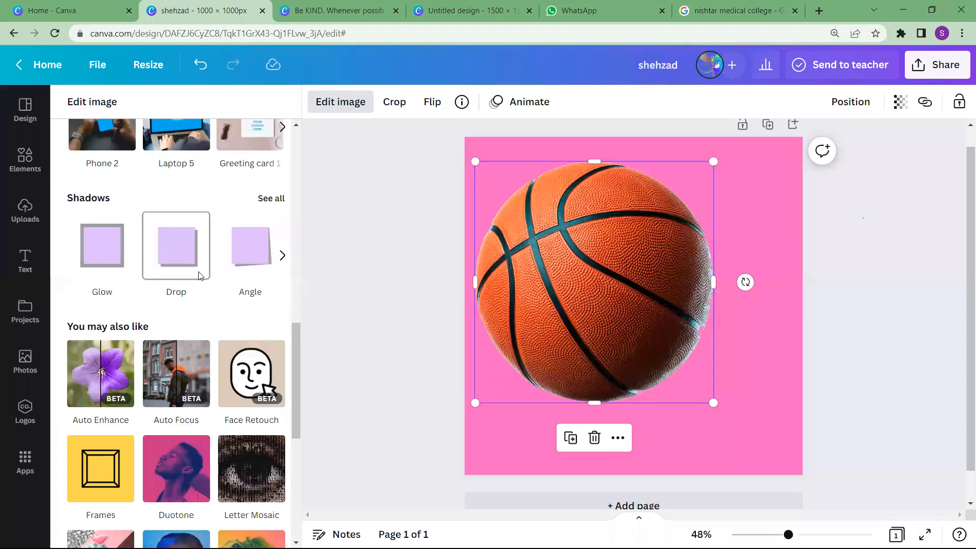
scroll(200, 275, "up", 4)
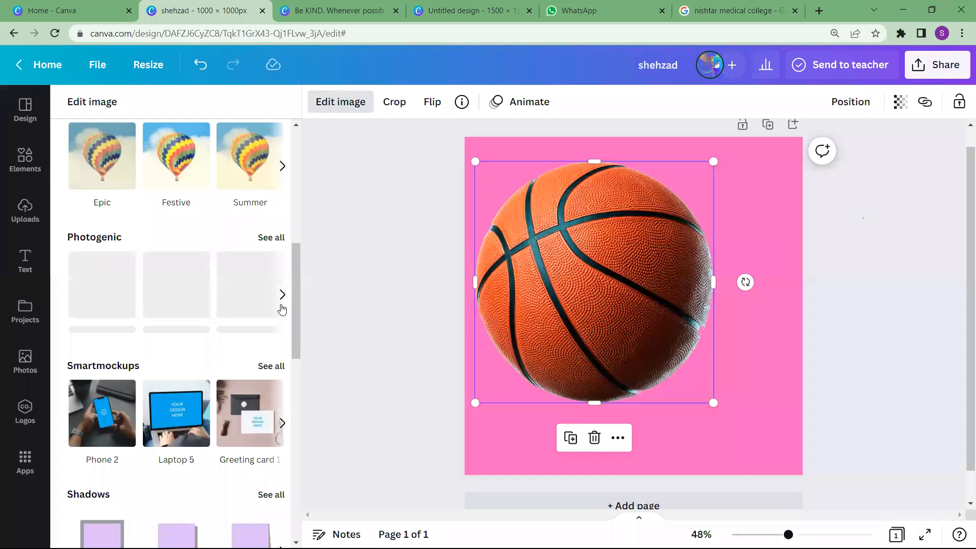
scroll(282, 308, "down", 4)
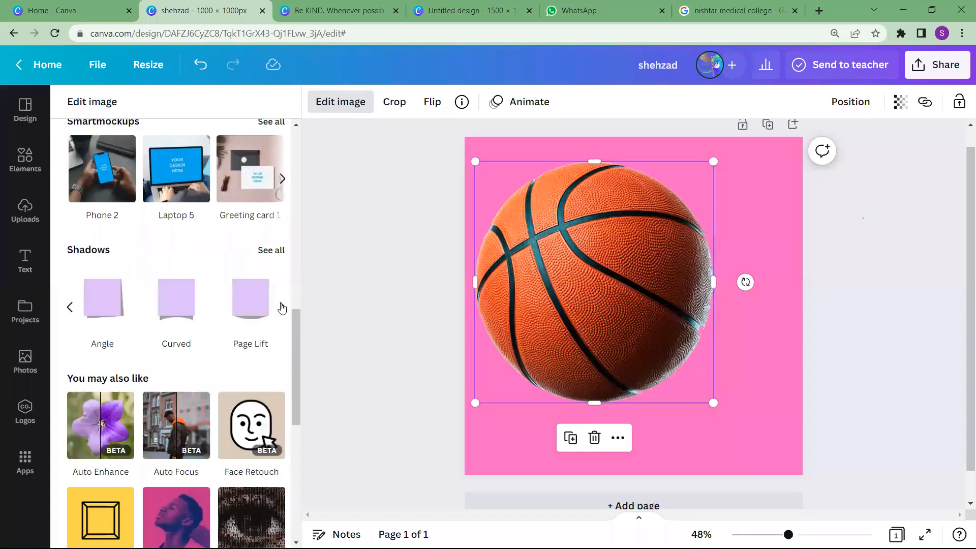
left_click(280, 308)
left_click(258, 314)
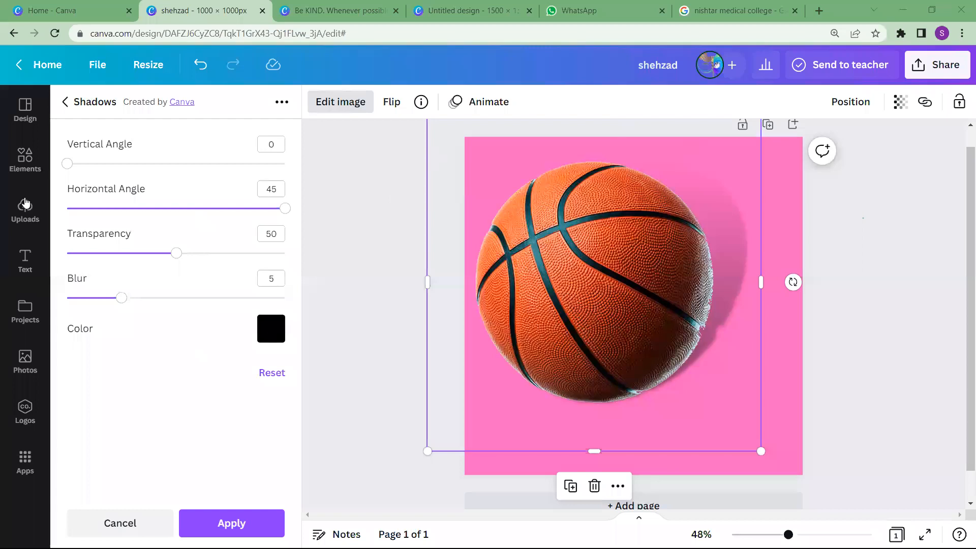
Add the uploaded college campus photo to the page, enlarge it slightly over the basketball, and move the basketball toward the page's right edge
left_click(31, 357)
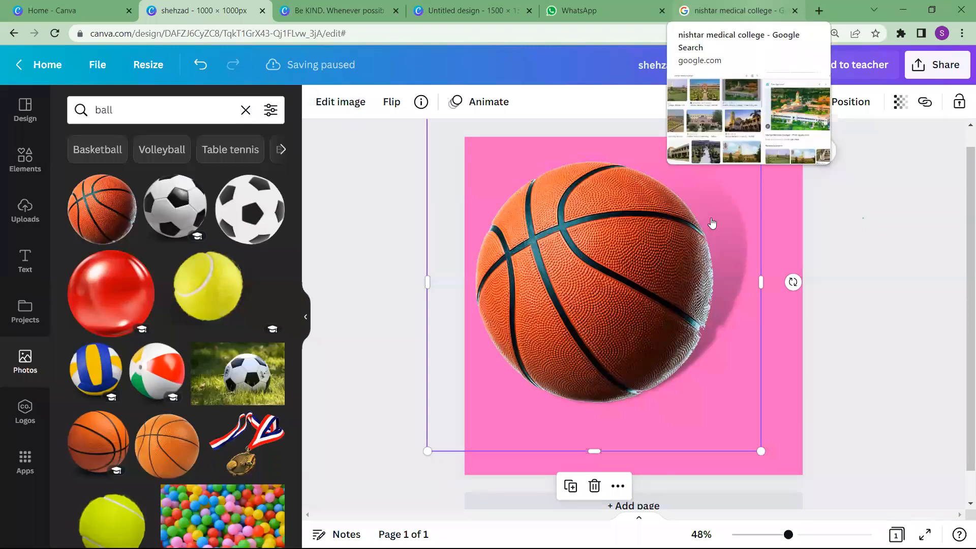
left_click_drag(642, 170, 594, 279)
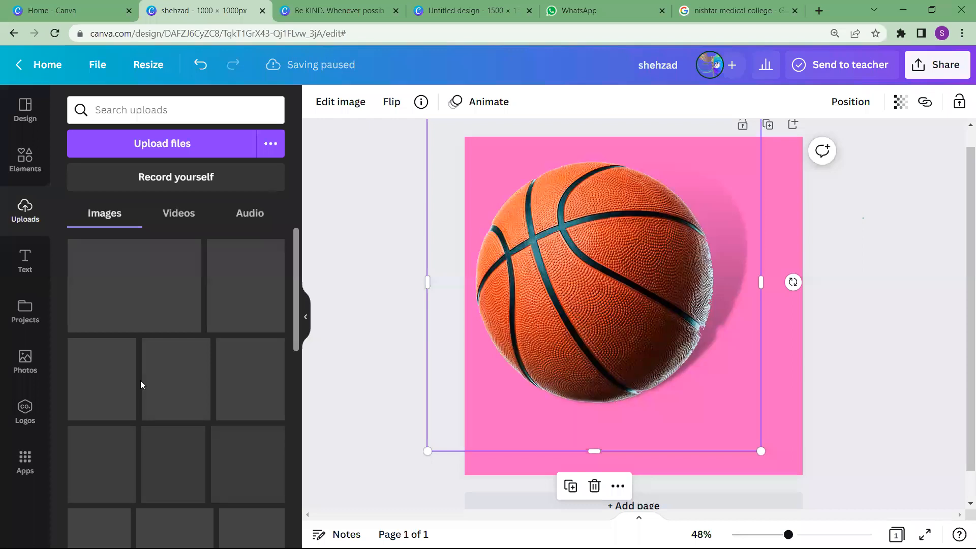
left_click(132, 286)
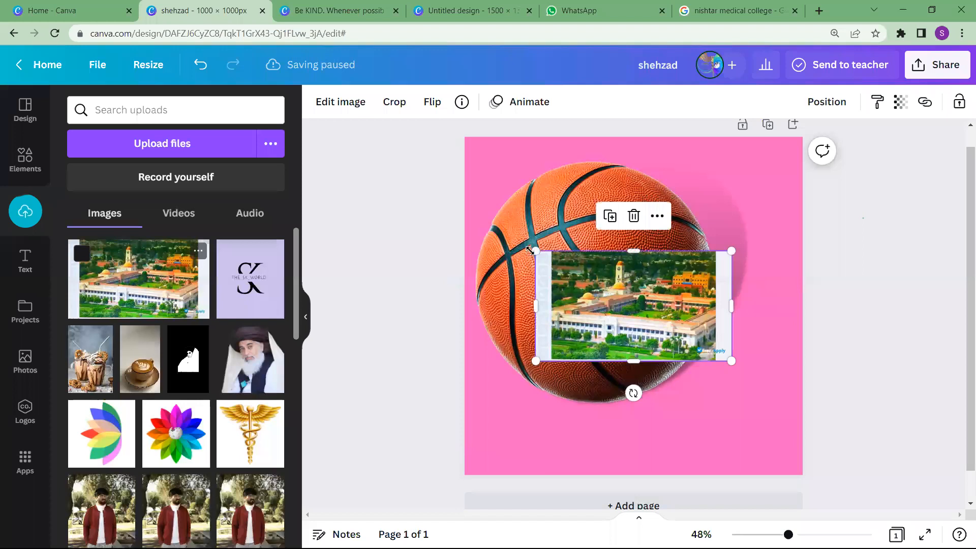
left_click_drag(530, 249, 499, 232)
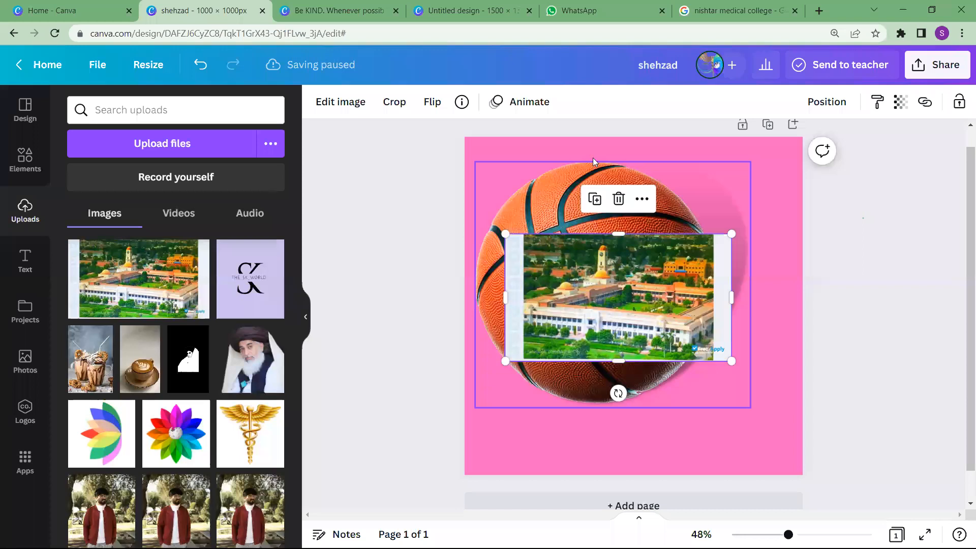
left_click_drag(524, 169, 576, 172)
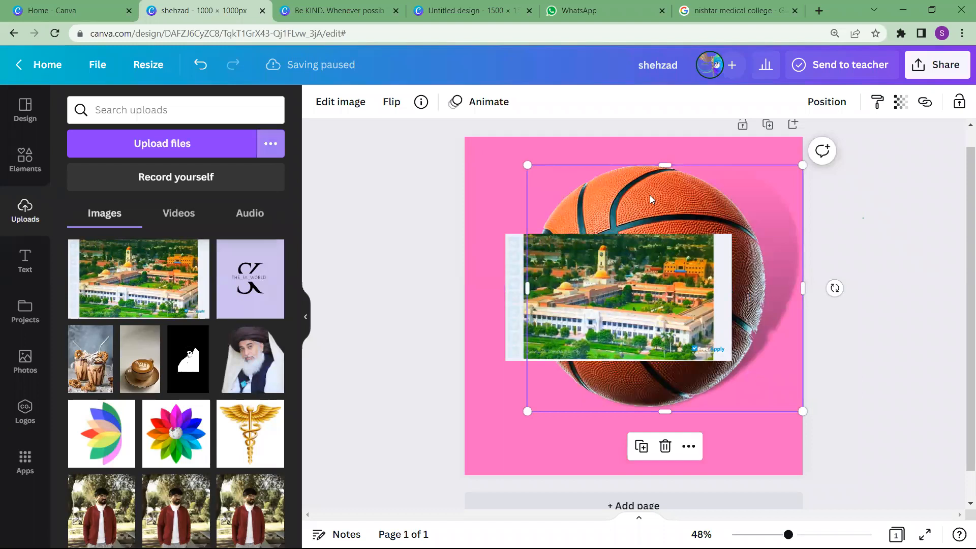
Delete the campus photo and the basketball, and reset the pink page background to white
left_click(608, 262)
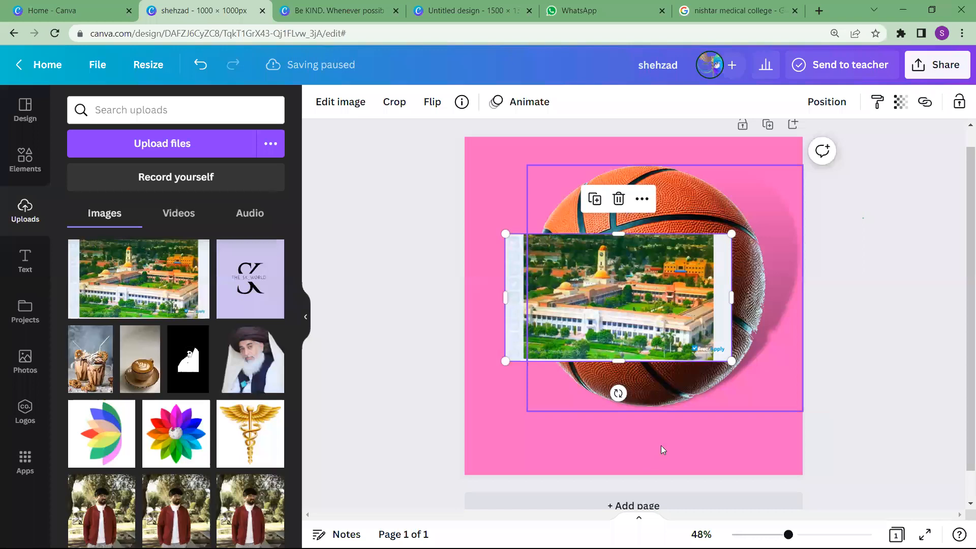
key("Delete")
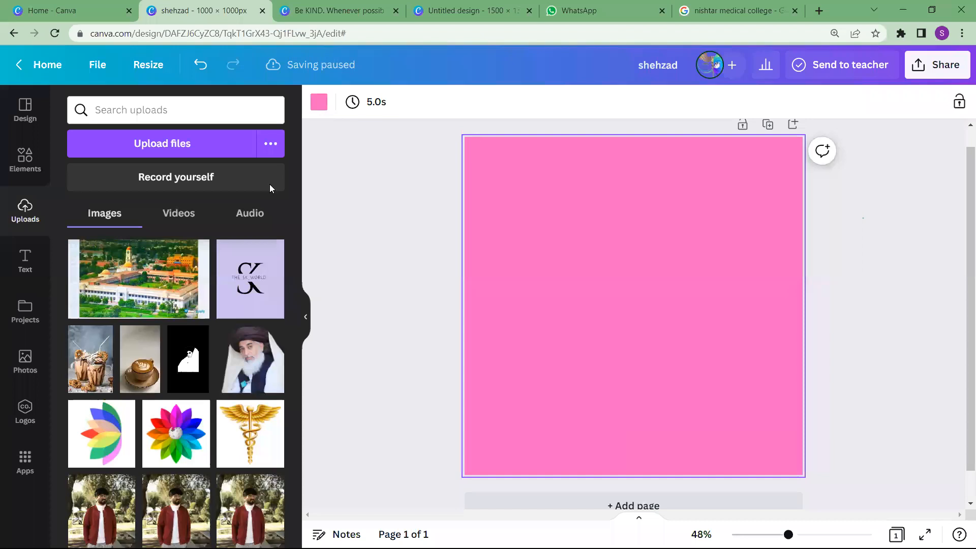
left_click(319, 102)
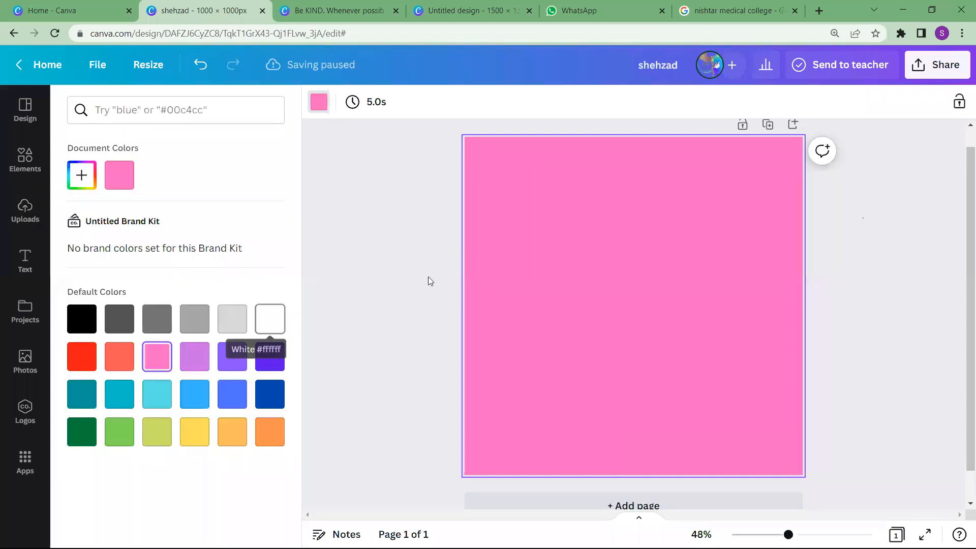
key("Delete")
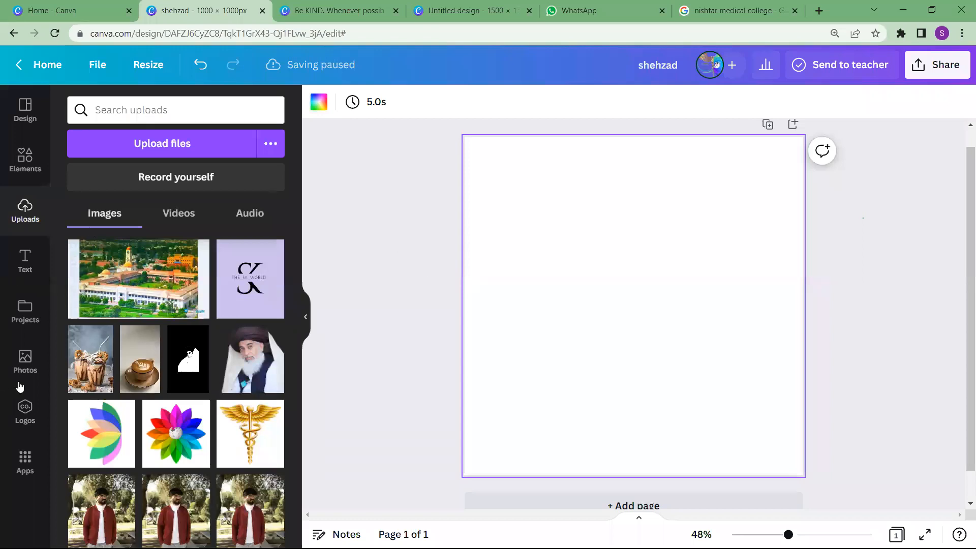
Search the photo library for "boy png image" in place of the previous ball search
left_click(24, 361)
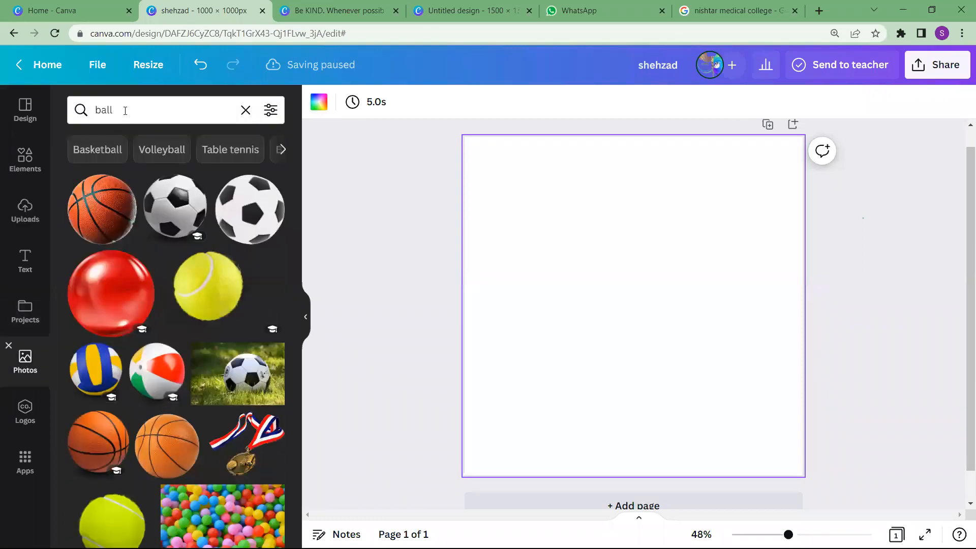
left_click(125, 111)
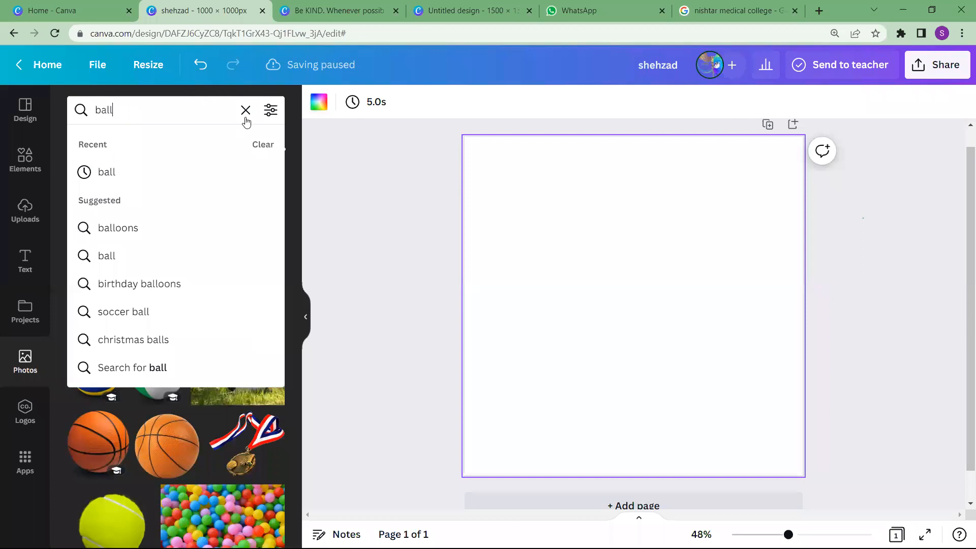
left_click(168, 107)
type("boy")
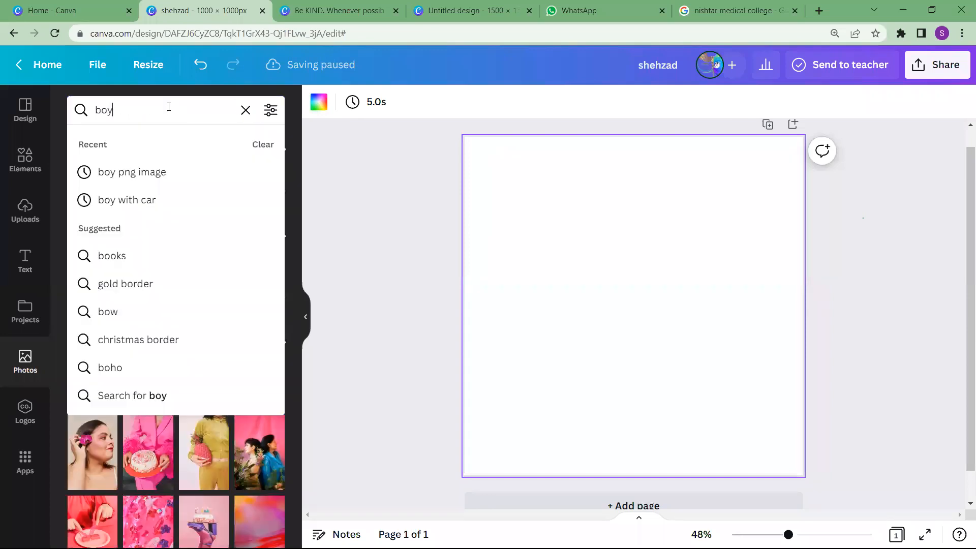
left_click(148, 183)
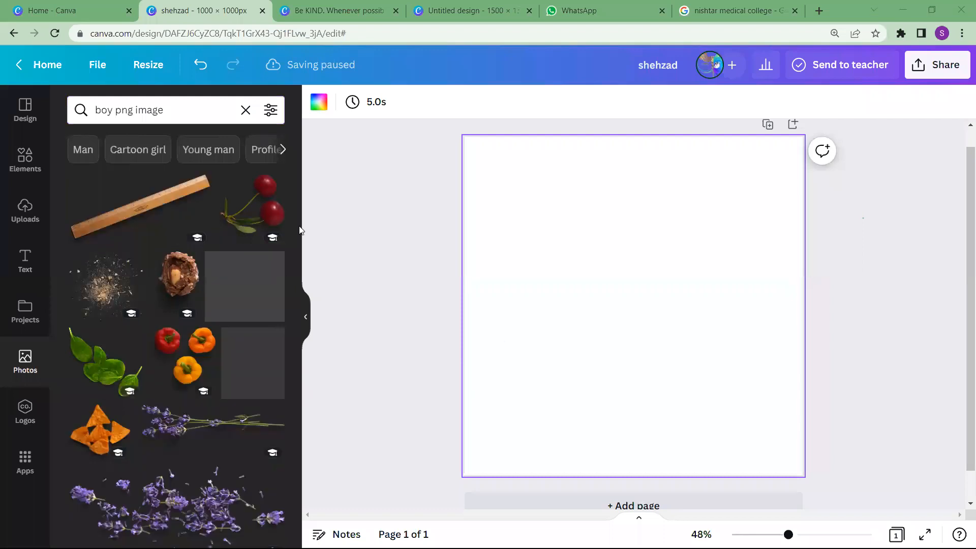
Change the photo search to "boy image" and run it
left_click(168, 110)
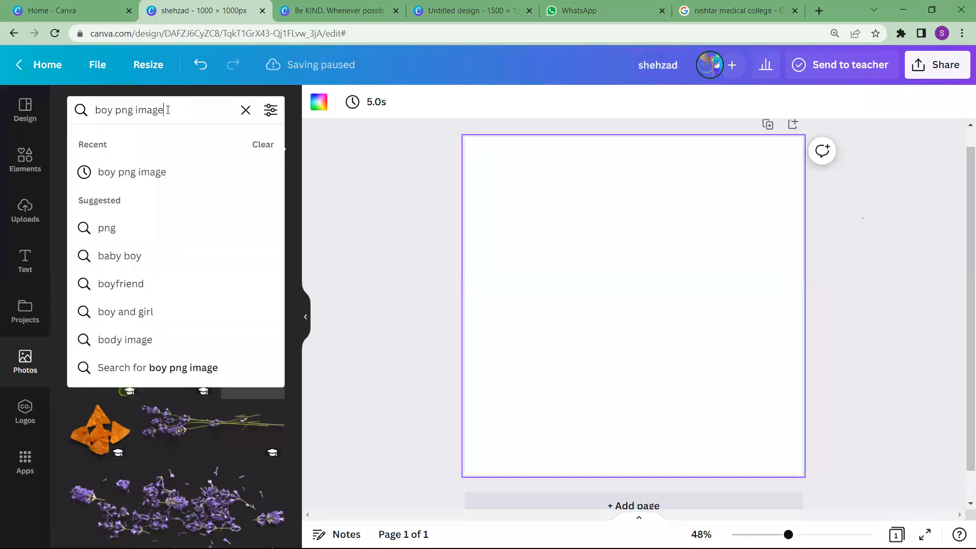
key("BackSpace")
key("BackSpace")
key("BackSpace")
key("BackSpace")
key("BackSpace")
key("BackSpace")
key("BackSpace")
key("BackSpace")
key("BackSpace")
key("BackSpace")
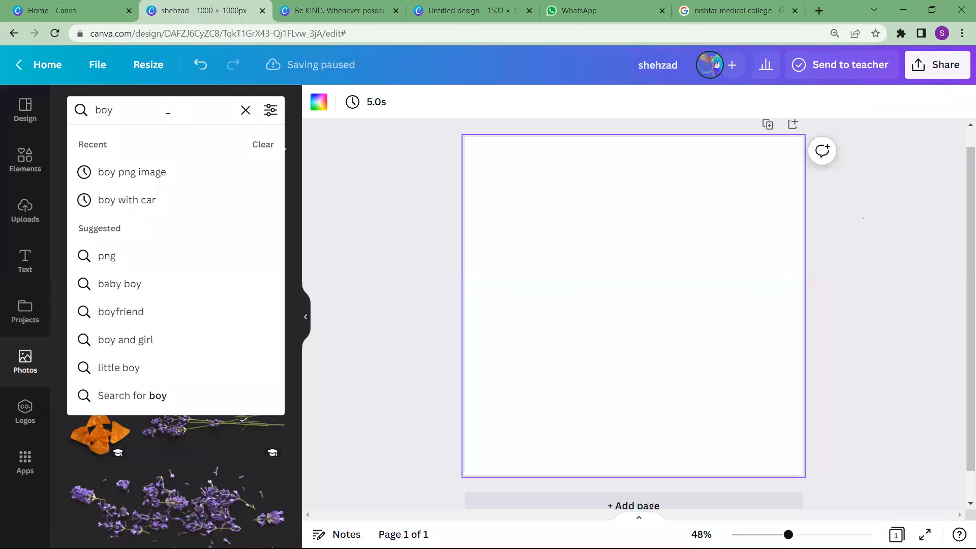
type("image")
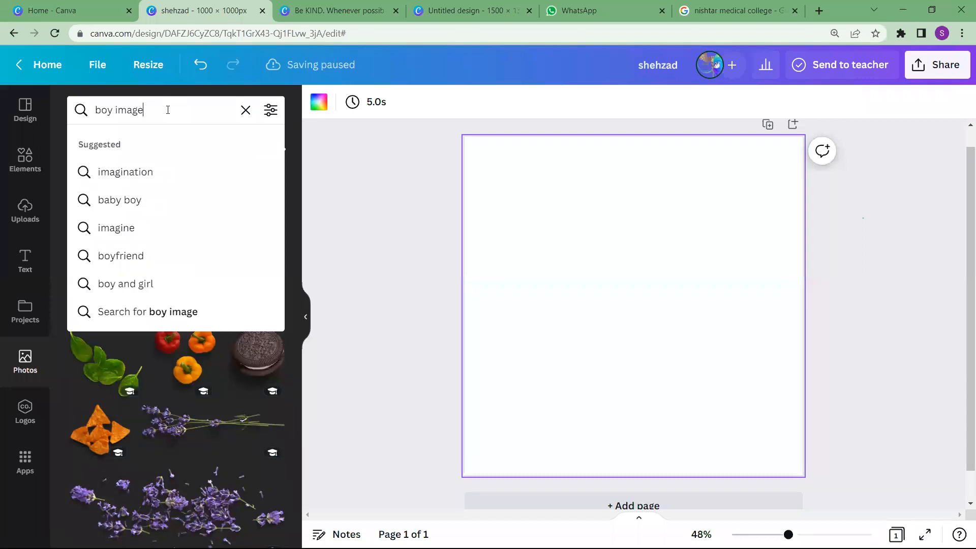
key("Return")
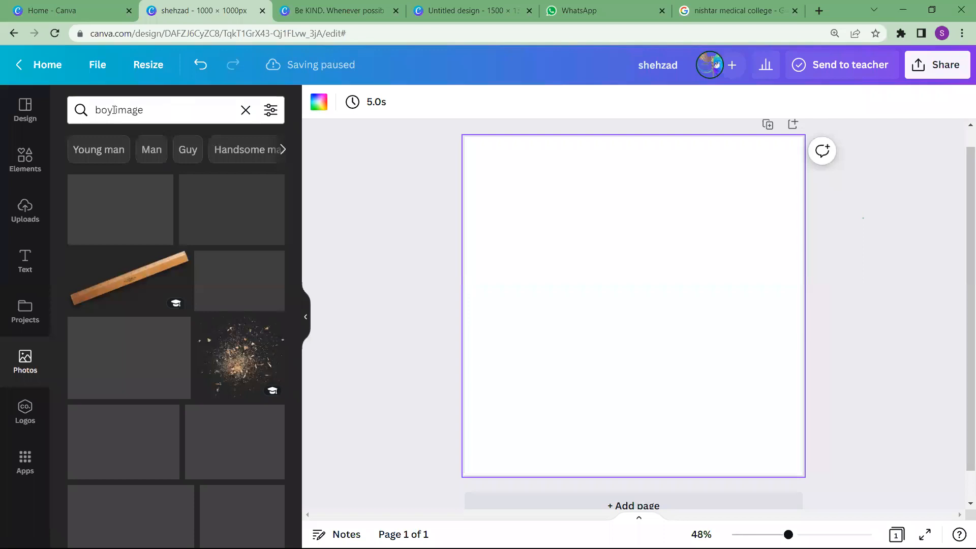
Search the photo library for "man image" and narrow it to the suggested "Young man" category
left_click(115, 109)
key("BackSpace")
key("BackSpace")
key("BackSpace")
key("BackSpace")
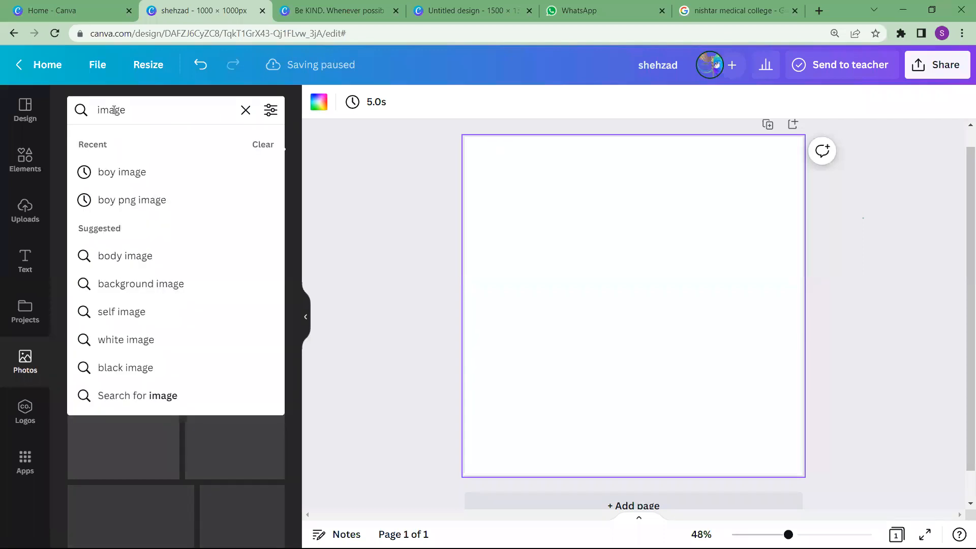
type("man")
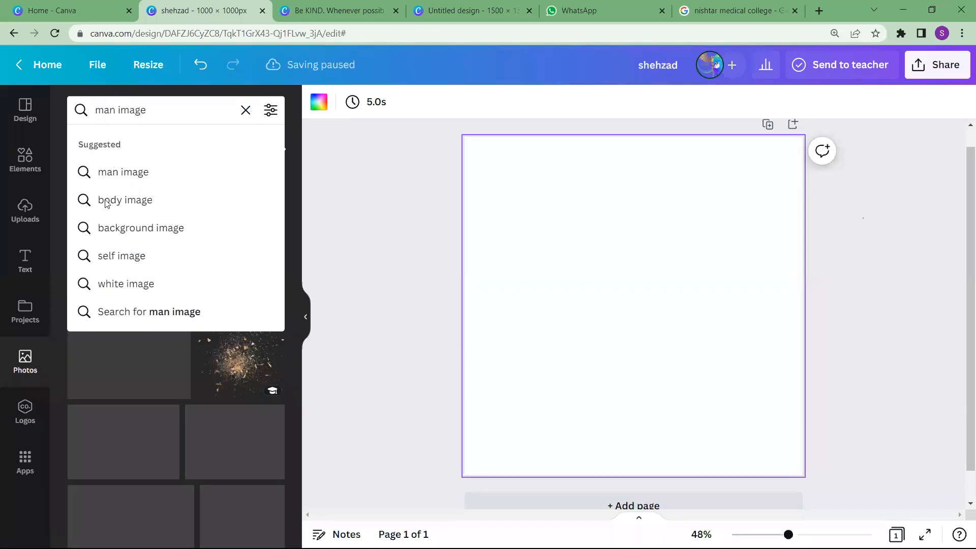
key("Return")
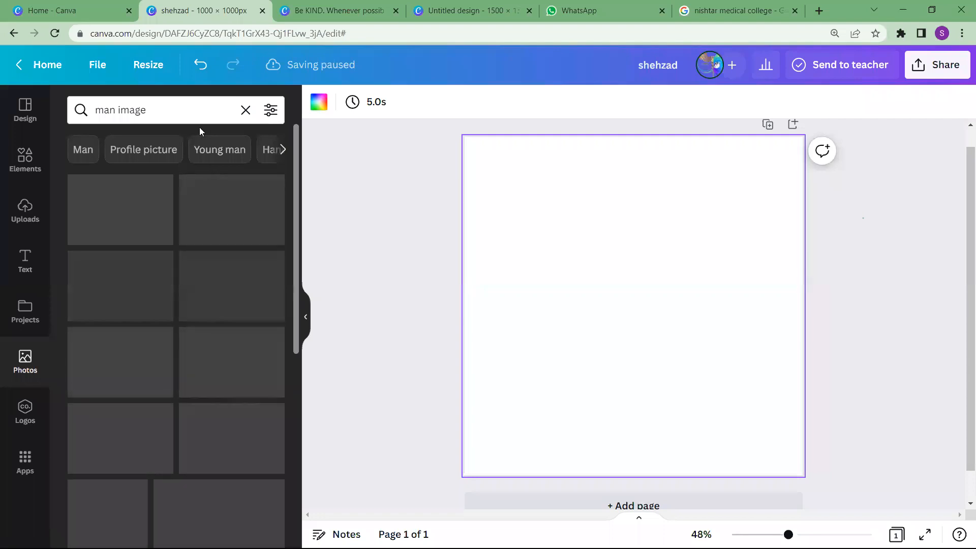
left_click(241, 146)
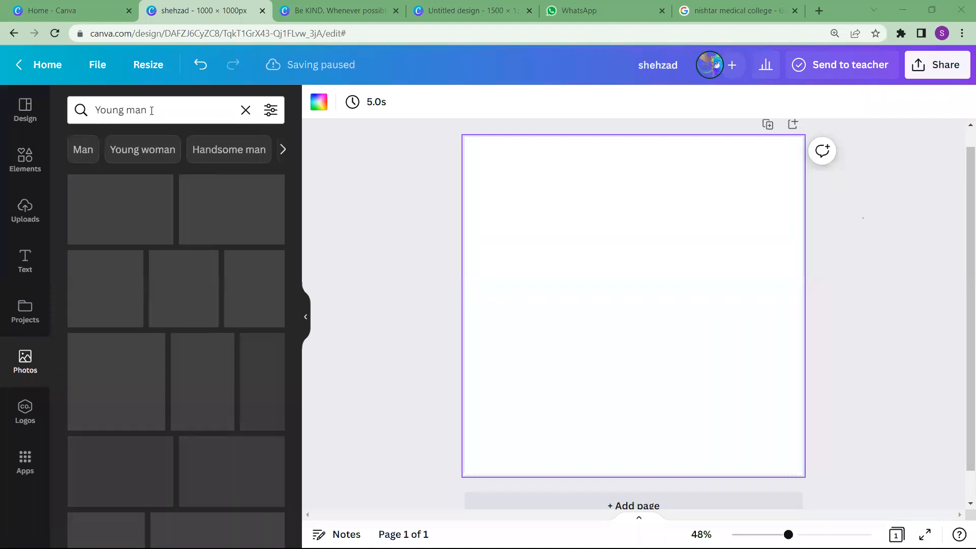
Clear the photo search, repeat the recent "boy png image" search and browse its results
left_click(246, 110)
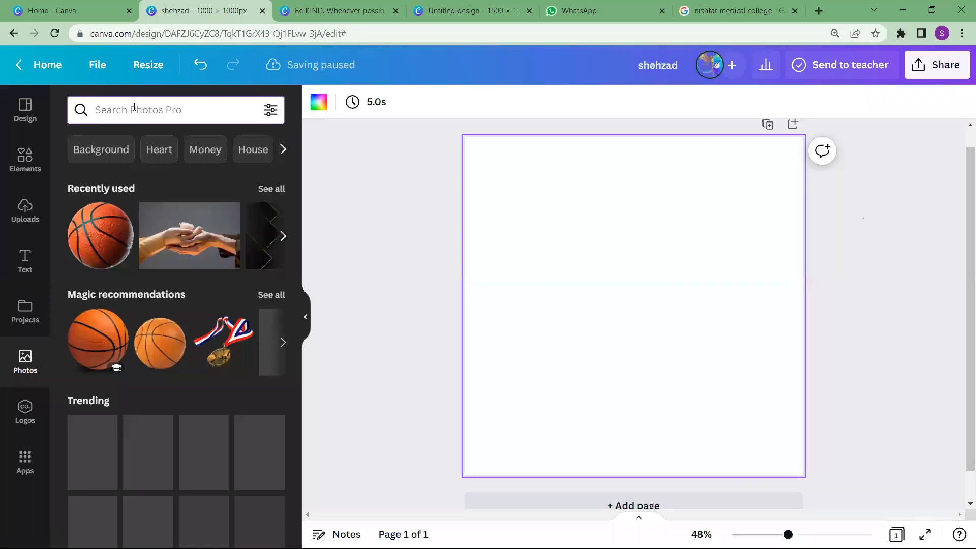
left_click(133, 108)
type("boy ")
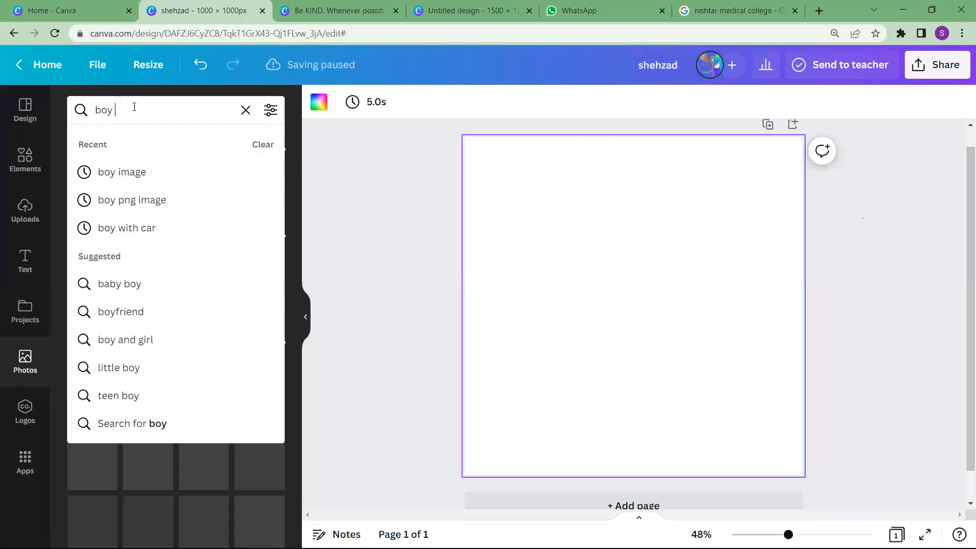
type("png")
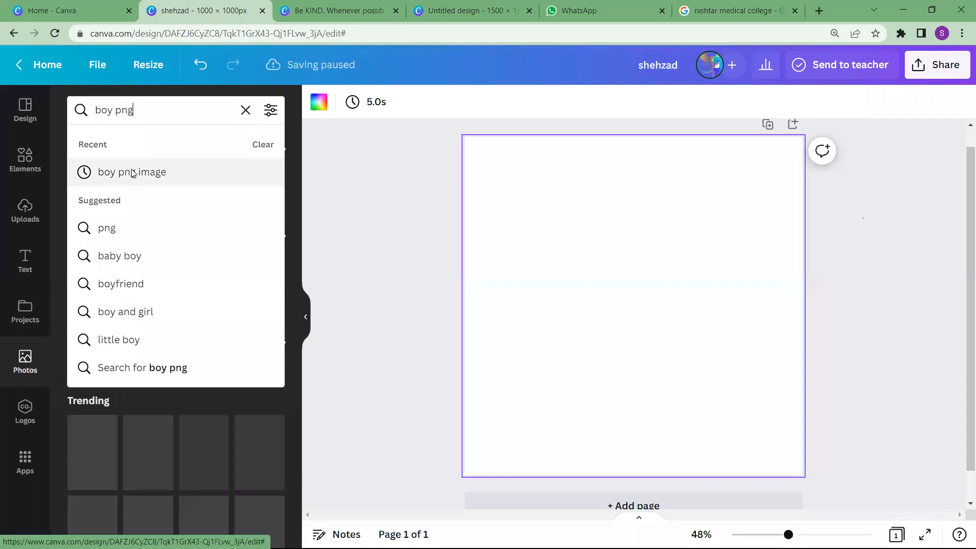
left_click(133, 173)
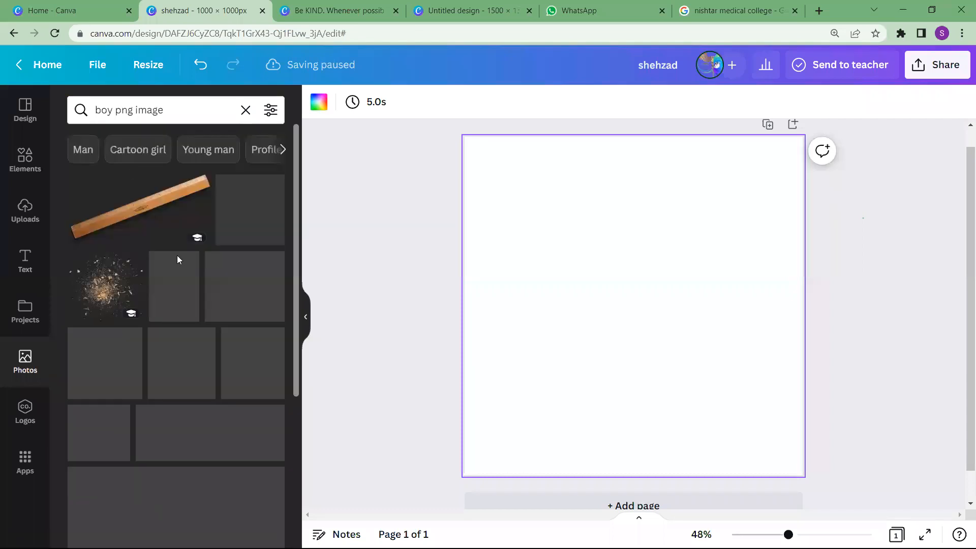
scroll(178, 257, "down", 3)
scroll(177, 204, "up", 3)
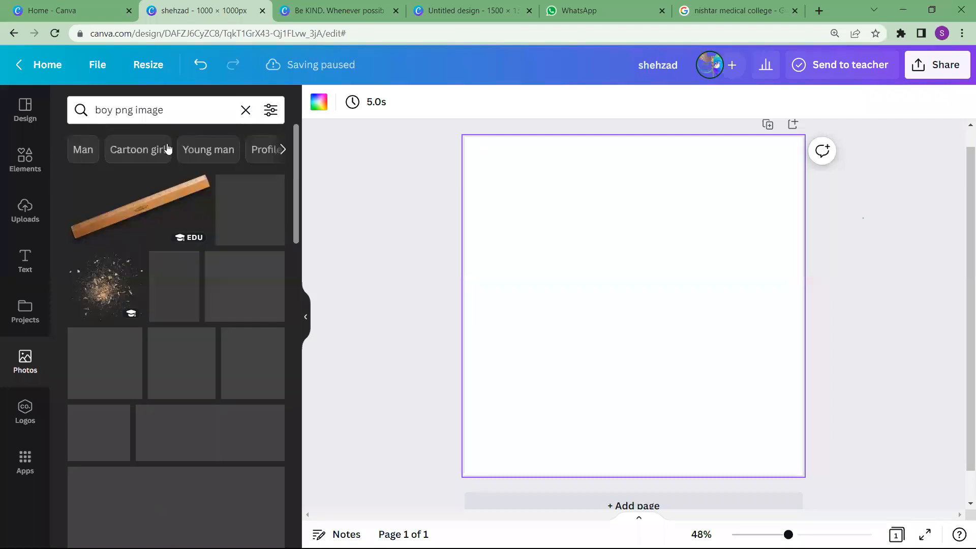
Switch the photo search to the suggested term "baby boy"
left_click(169, 111)
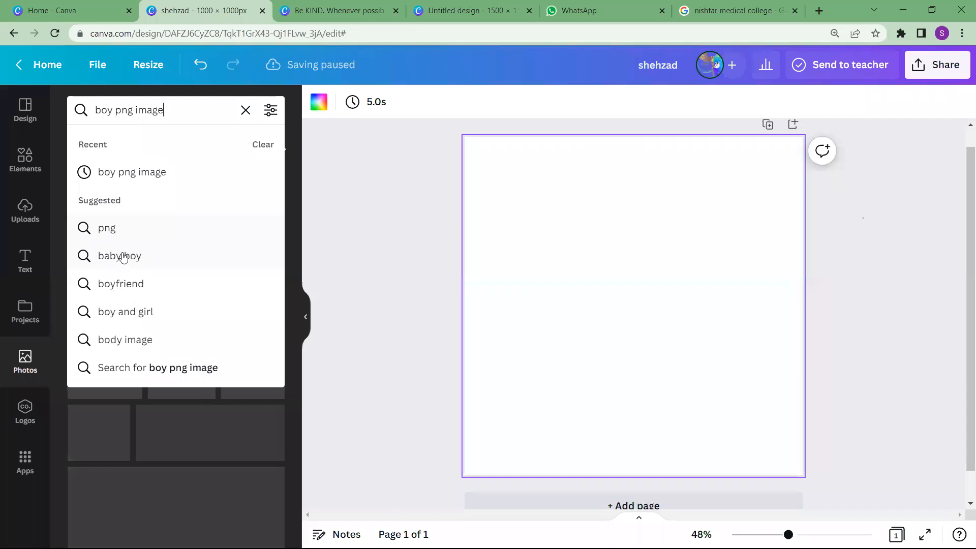
left_click(123, 256)
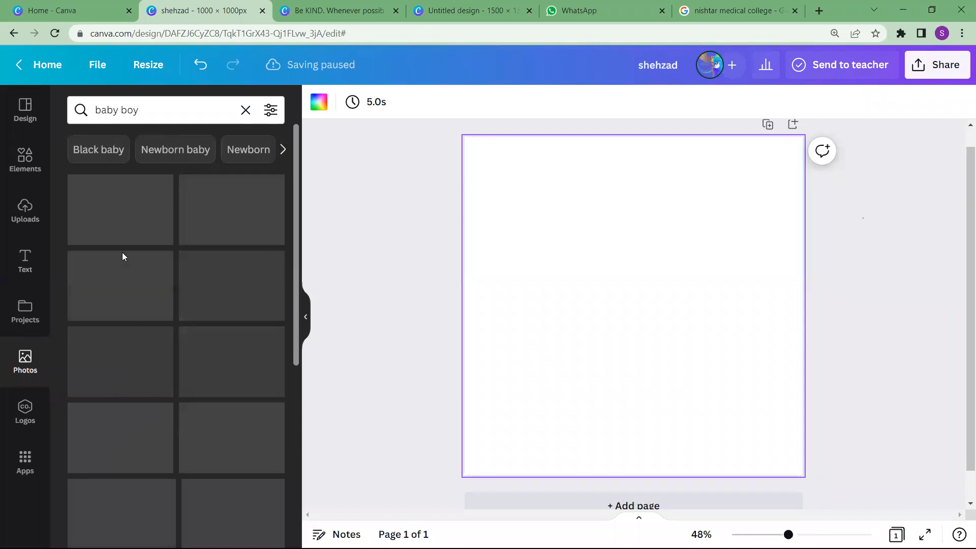
left_click(148, 112)
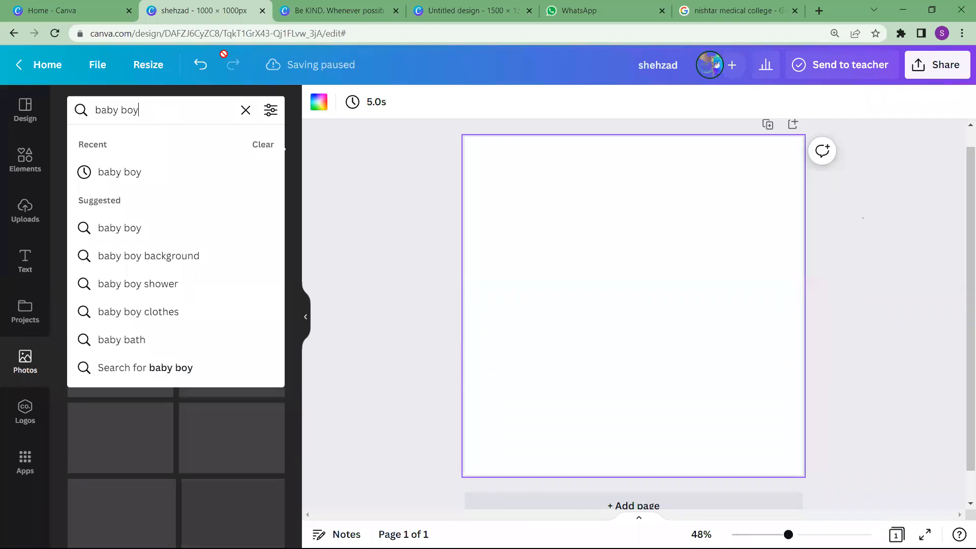
Return to the Canva home page, search the design types for "logo" and create a blank Logo design
left_click(82, 7)
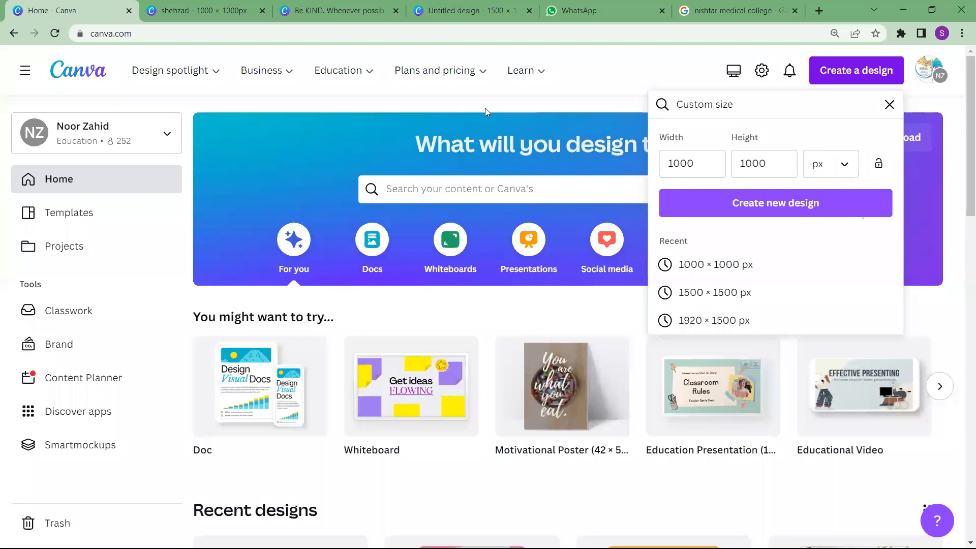
left_click(787, 166)
left_click(649, 160)
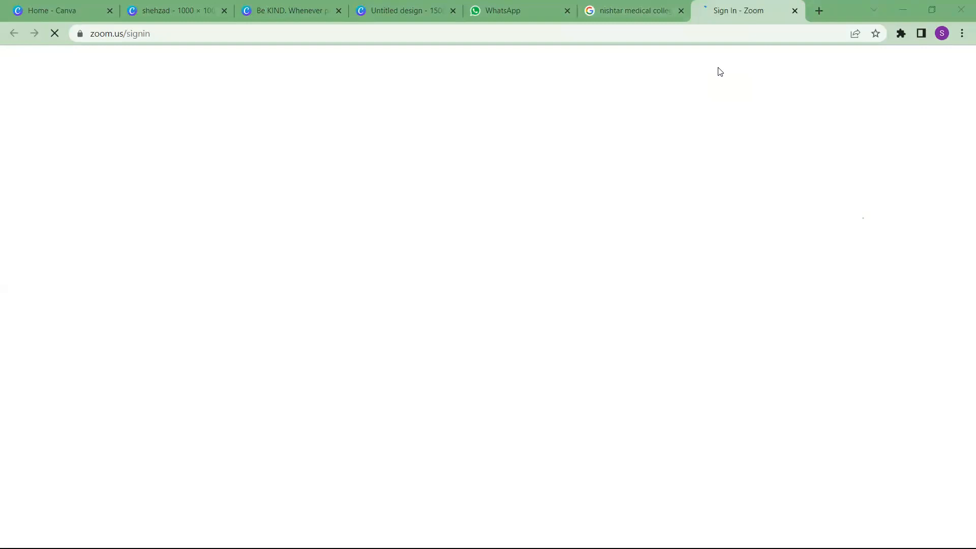
left_click(50, 5)
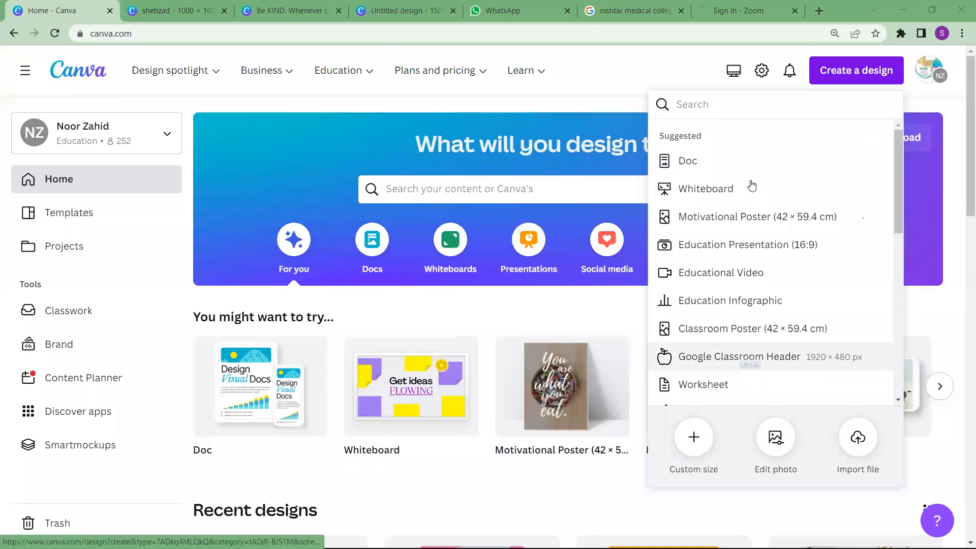
left_click(728, 110)
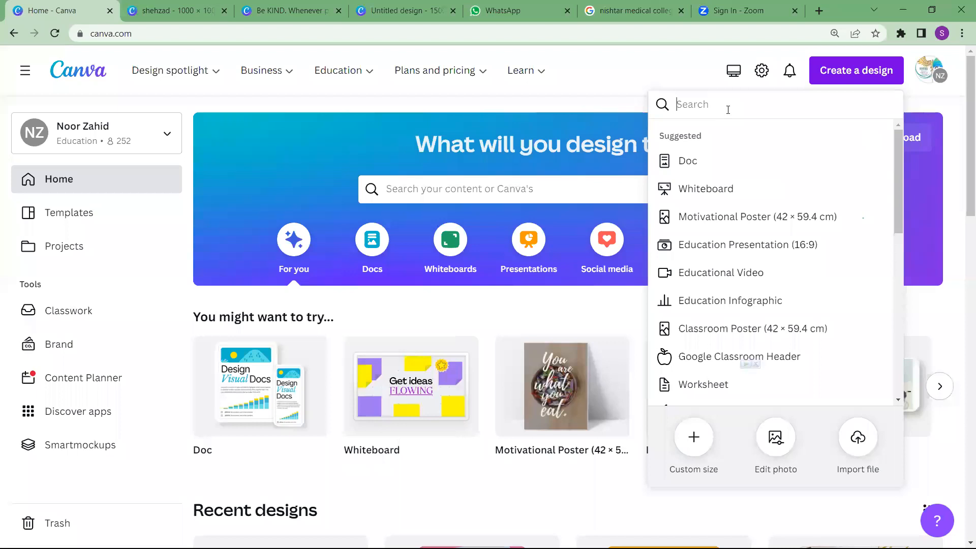
type("logo")
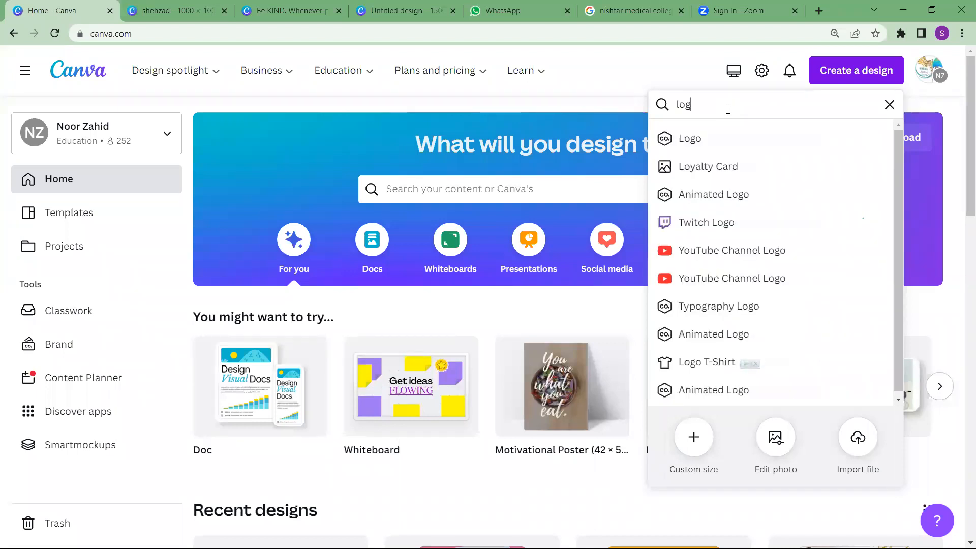
left_click(716, 147)
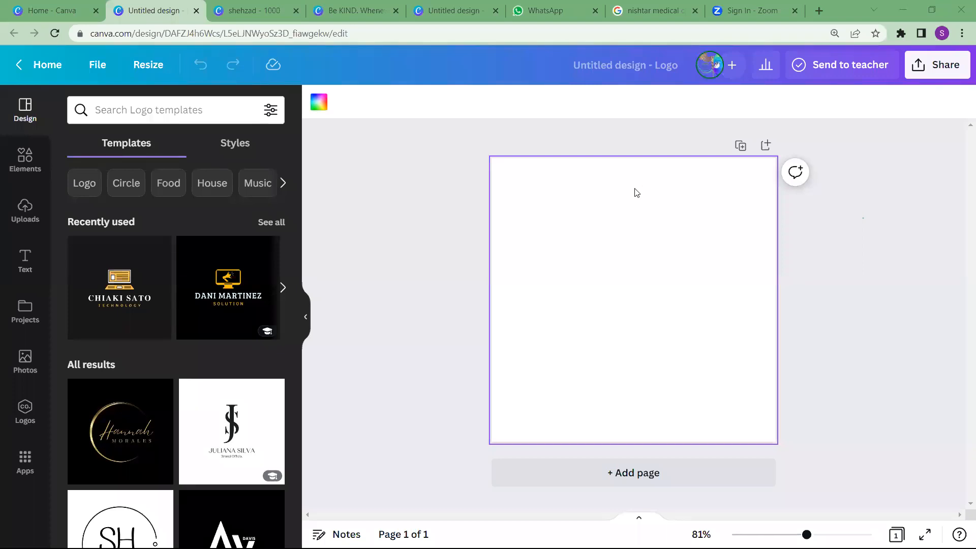
Return to the Canva home page and create another blank Logo design from the "logo" search results
mouse_move(193, 473)
left_click(897, 192)
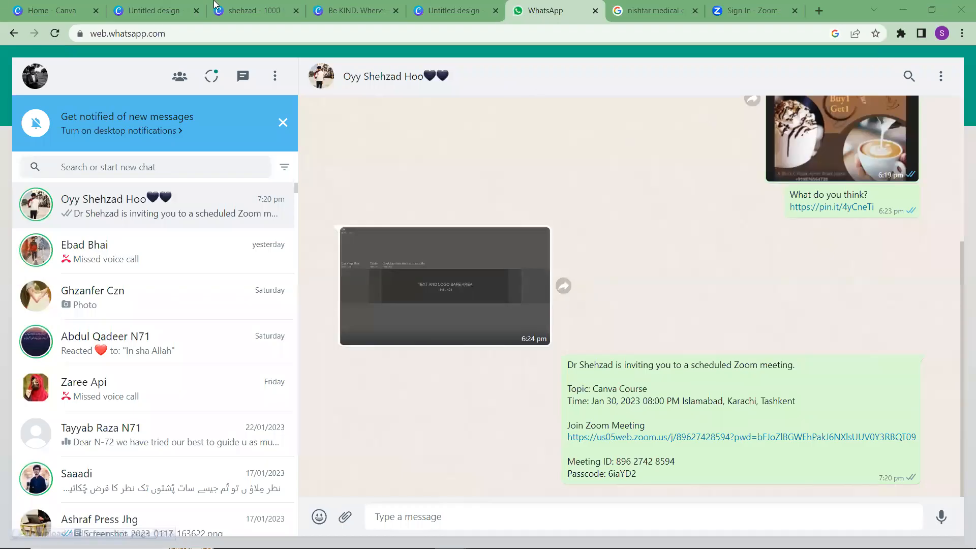
left_click(72, 5)
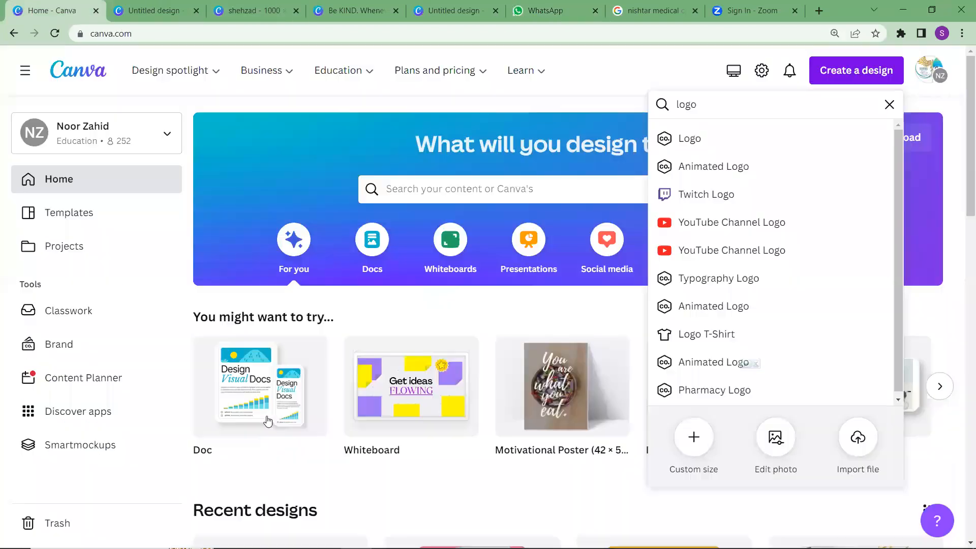
left_click(723, 146)
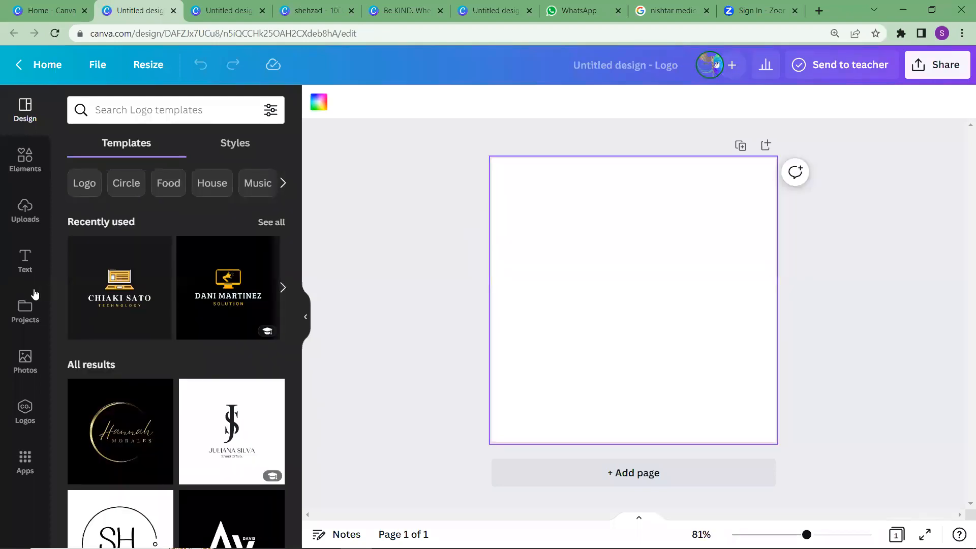
Add a heading text box to the blank logo page and clear its placeholder text
left_click(16, 225)
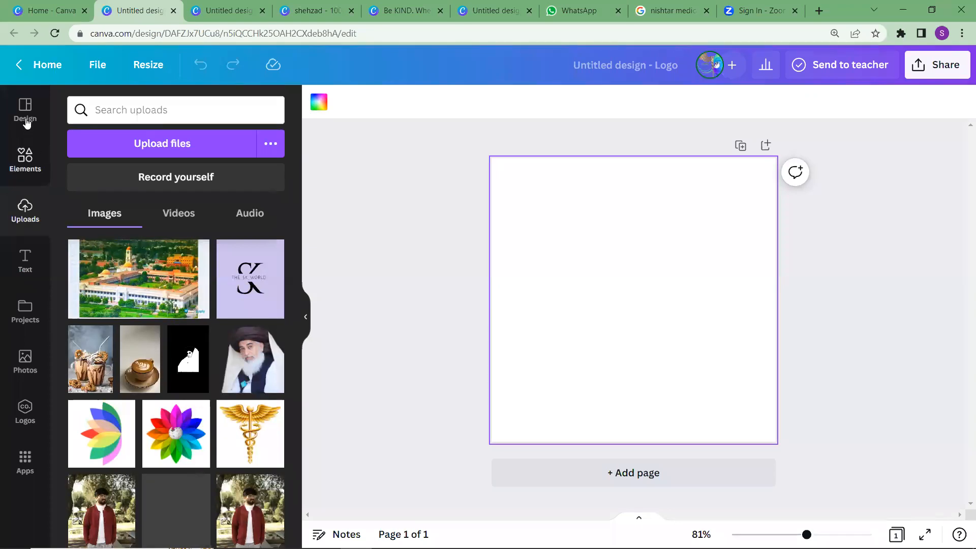
left_click(21, 257)
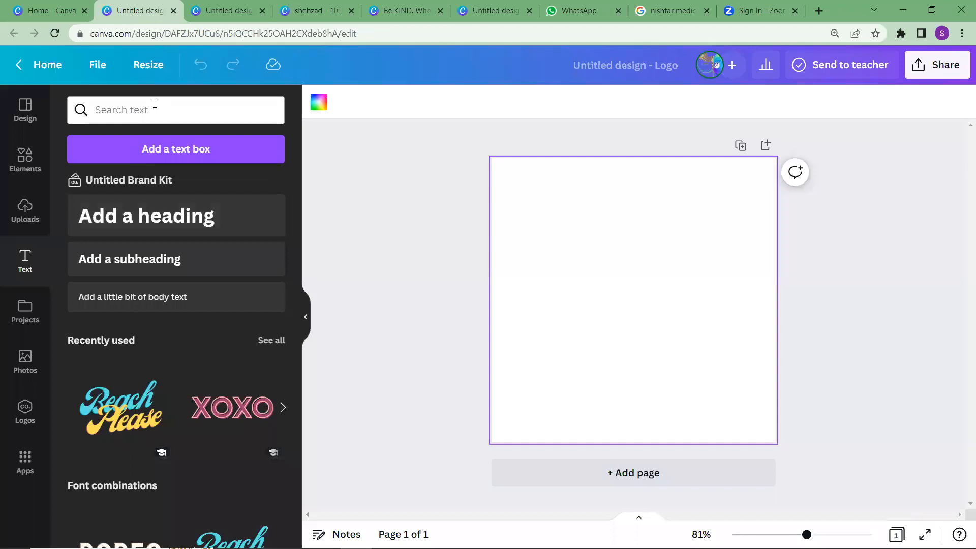
left_click(179, 208)
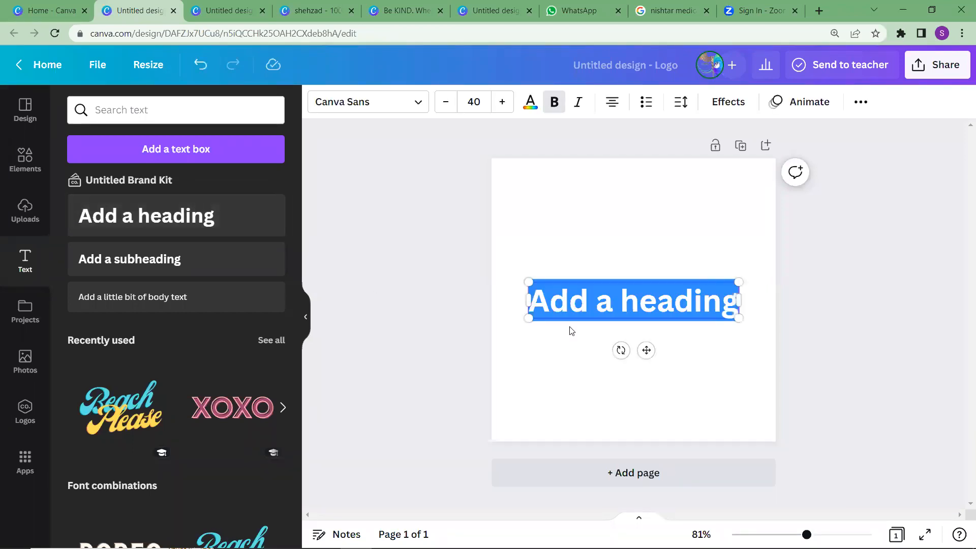
key("BackSpace")
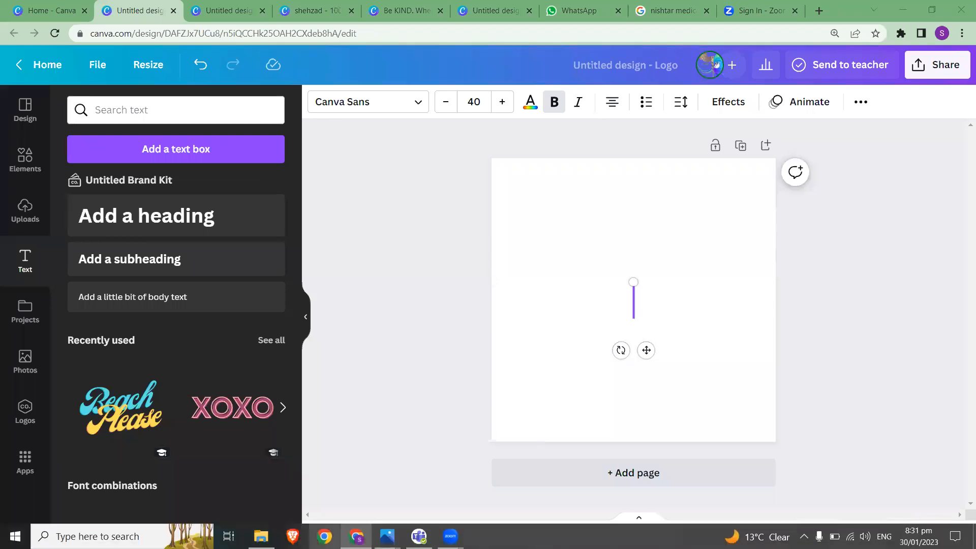
Switch to the Photos app, closing a spare WhatsApp image window and bringing up logo.png for reference
mouse_move(356, 537)
mouse_move(388, 537)
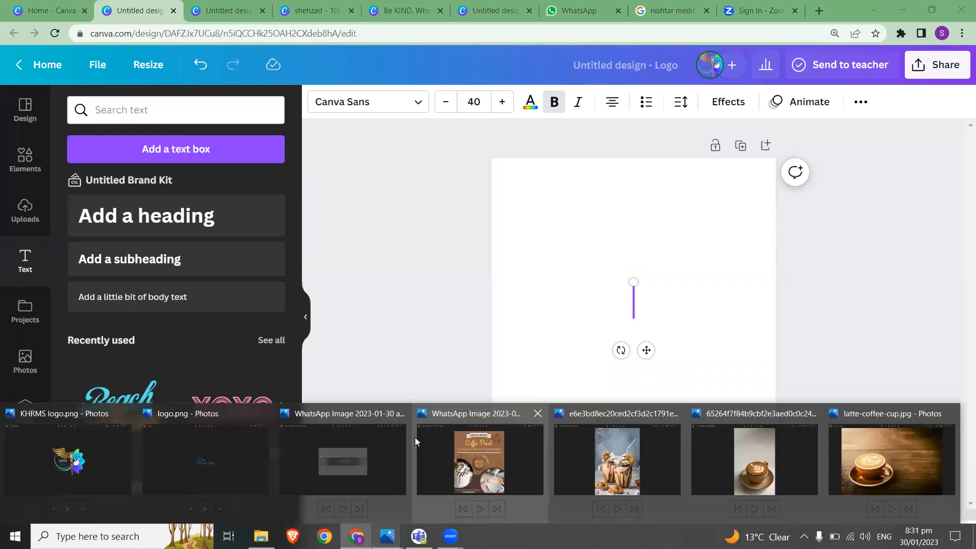
left_click(398, 415)
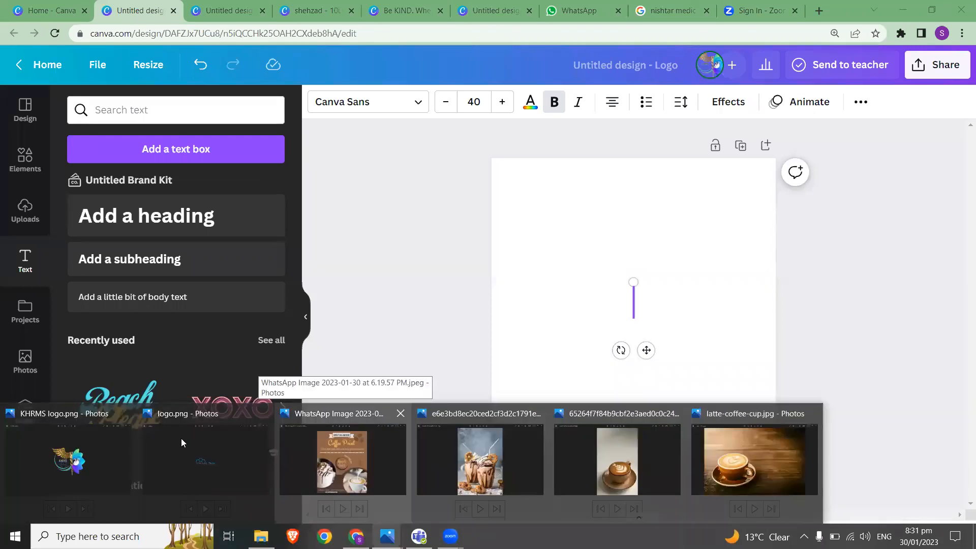
left_click(527, 491)
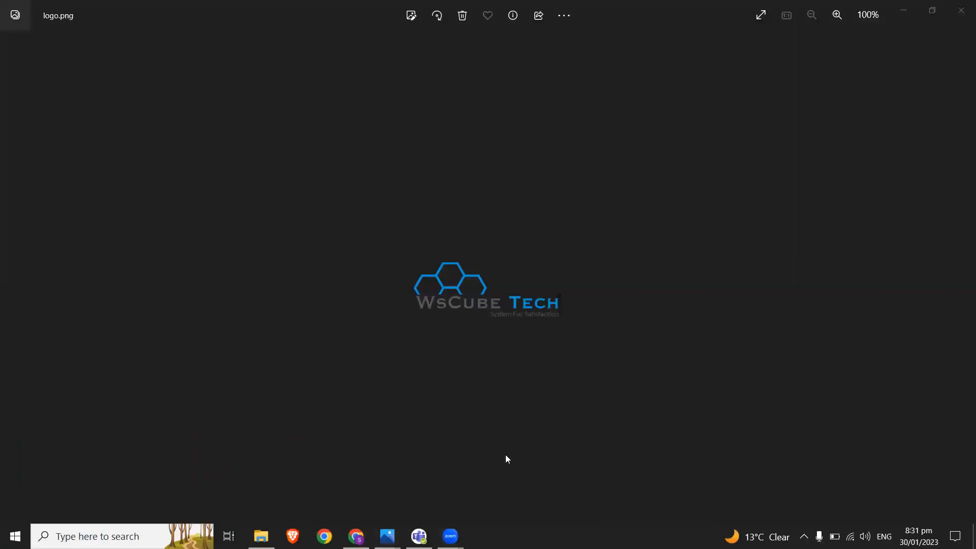
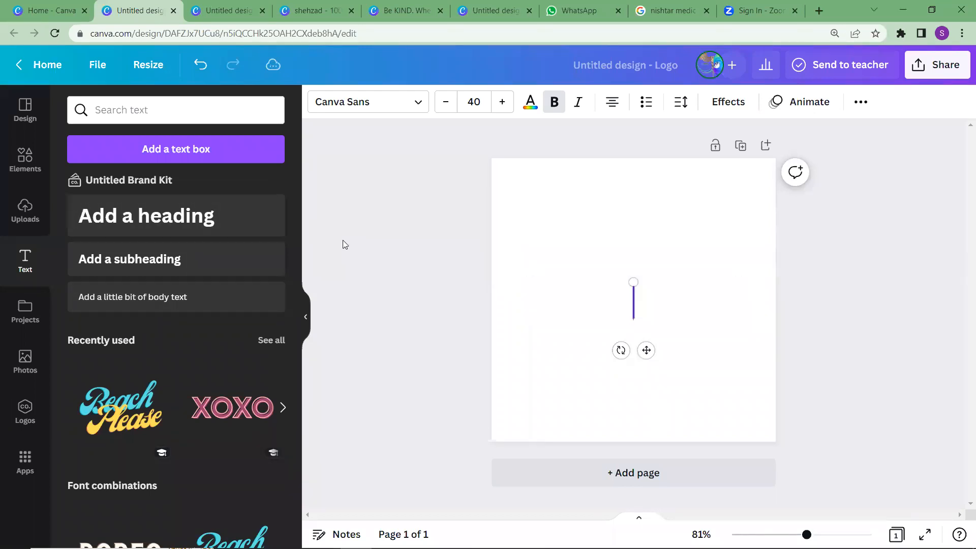
Enter "W" in the heading box, move it to the page's left part, and place a new heading "S" directly beside it
type("W")
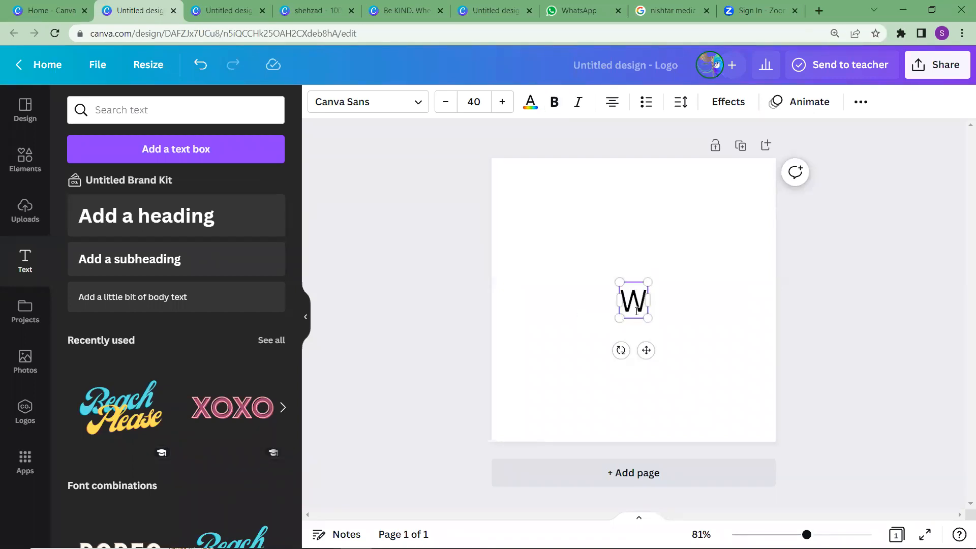
left_click_drag(636, 311, 546, 312)
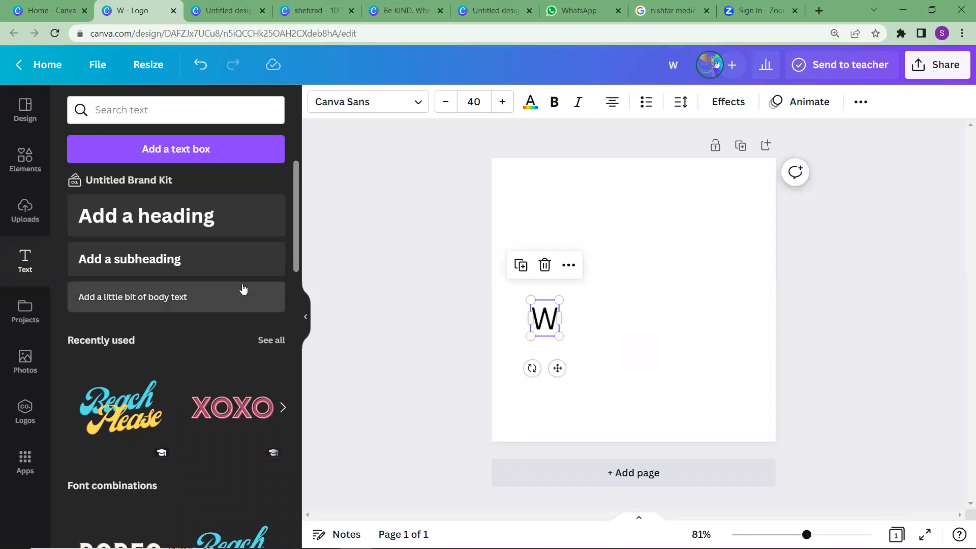
left_click(198, 206)
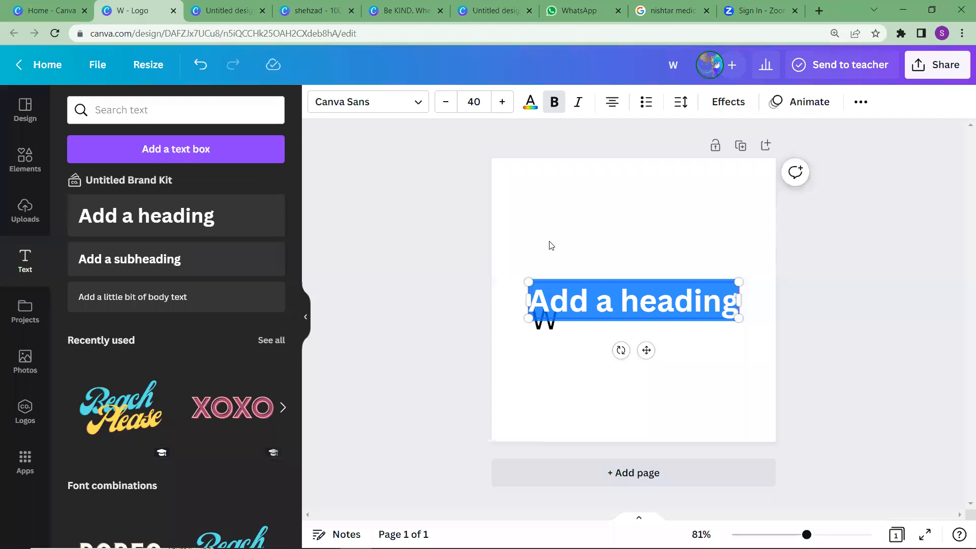
key("BackSpace")
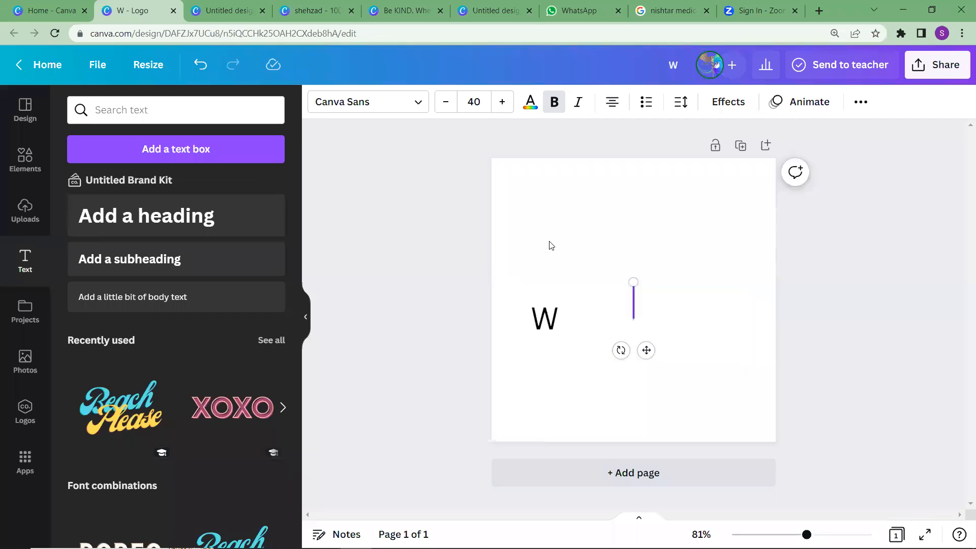
type("S")
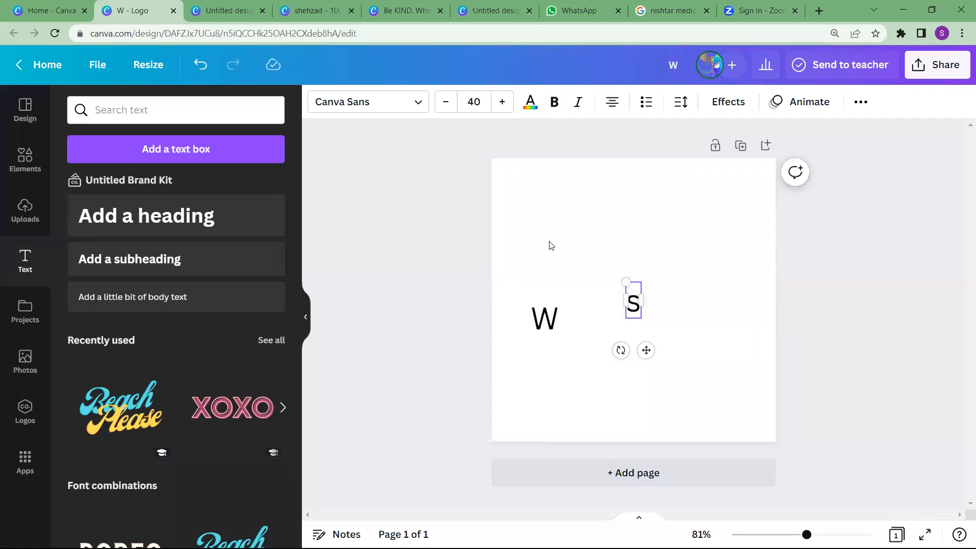
key("BackSpace")
type("S")
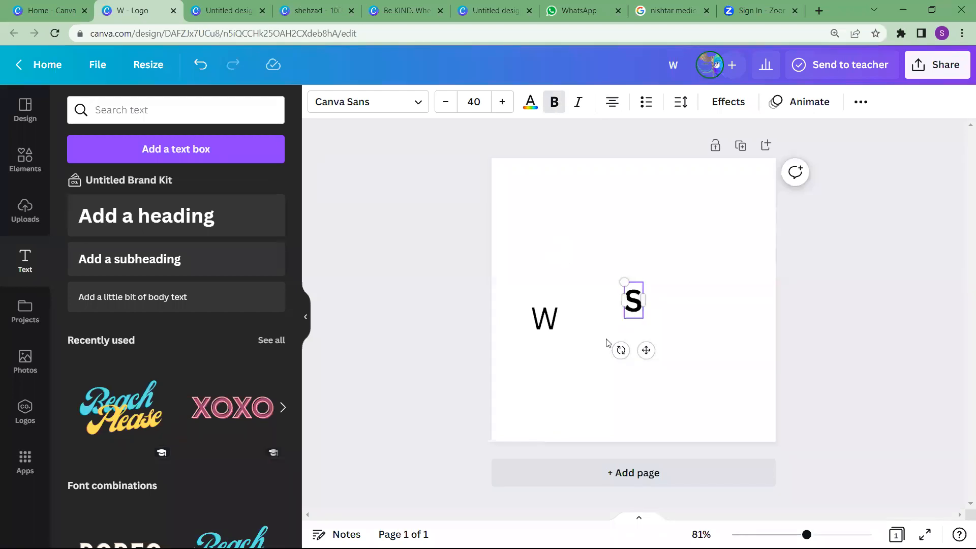
left_click_drag(643, 310, 633, 320)
left_click_drag(574, 354, 570, 329)
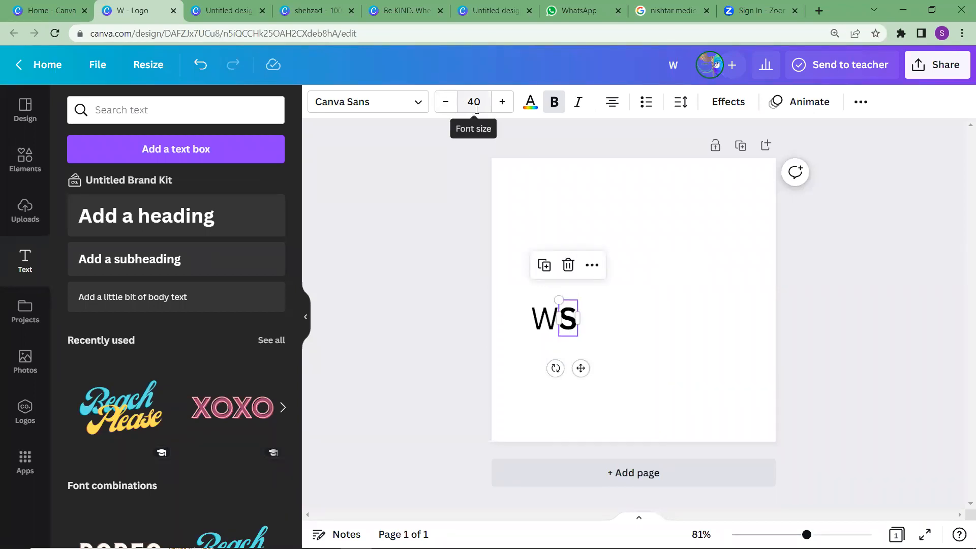
Reduce the letter "S" to font size 34 and realign it with the "W"
left_click(451, 109)
left_click(451, 109)
left_click(452, 109)
left_click(451, 109)
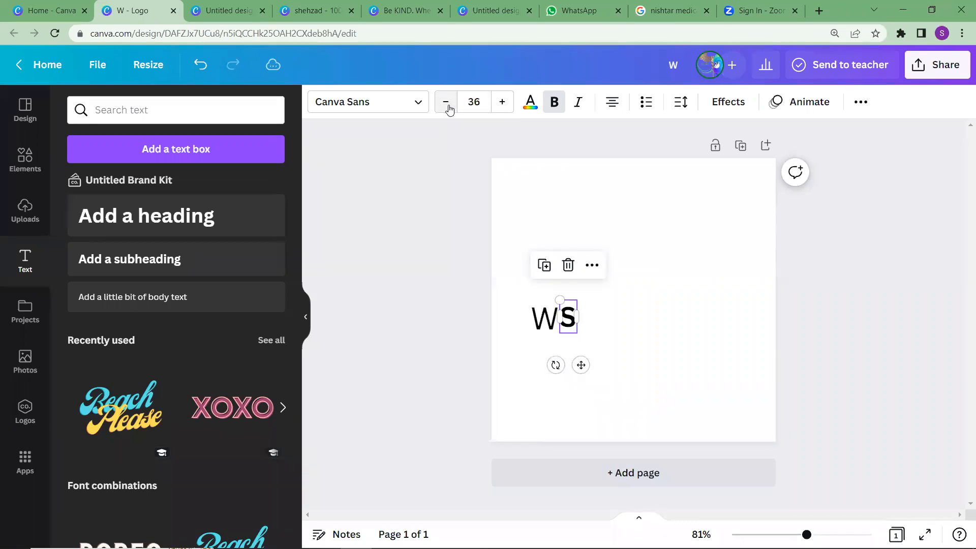
left_click(449, 109)
left_click(449, 109)
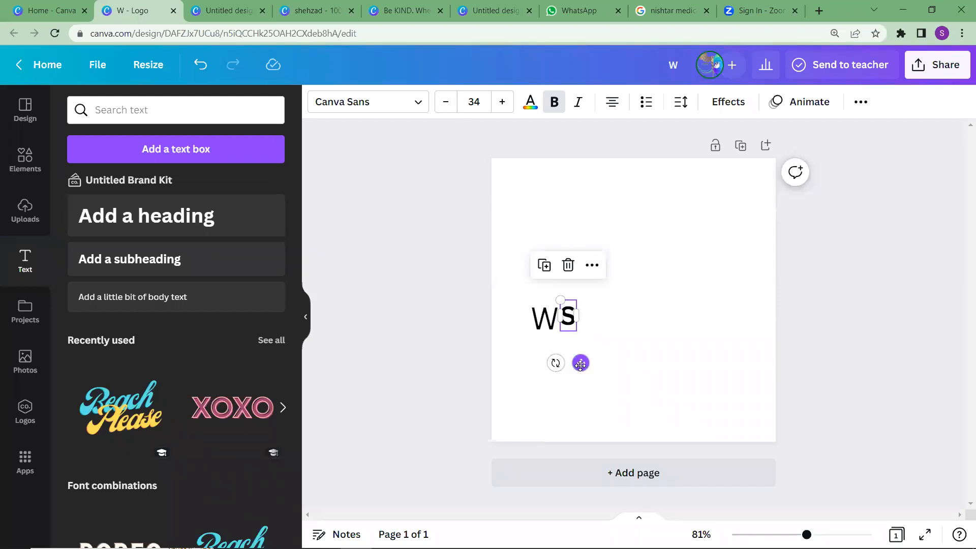
left_click_drag(580, 365, 581, 370)
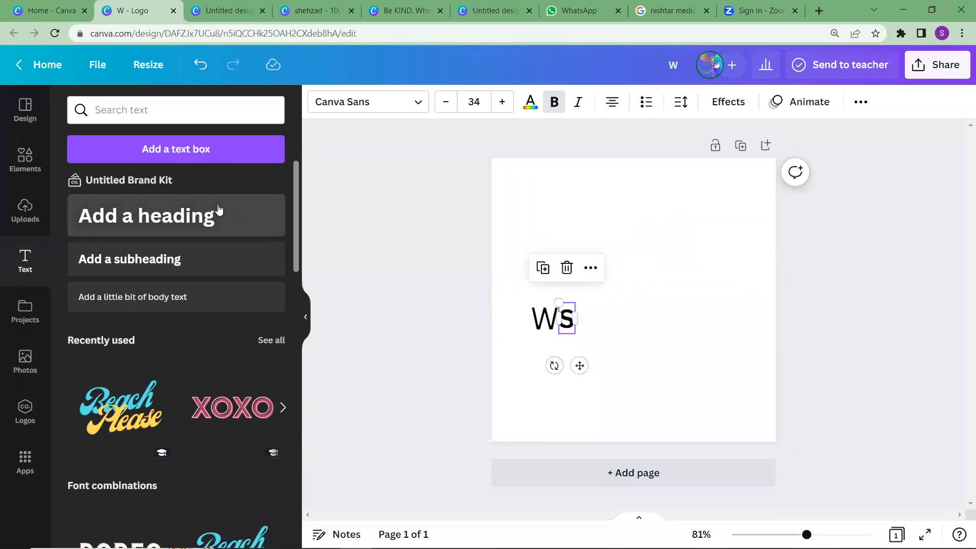
Add a separate heading reading "C" and place it directly after the "S", aligned with the "W"
left_click(190, 217)
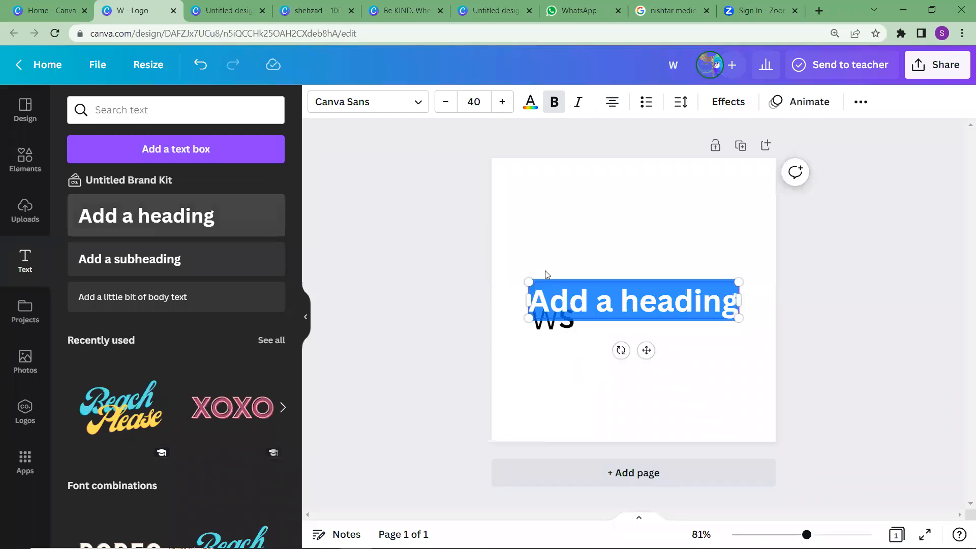
key("BackSpace")
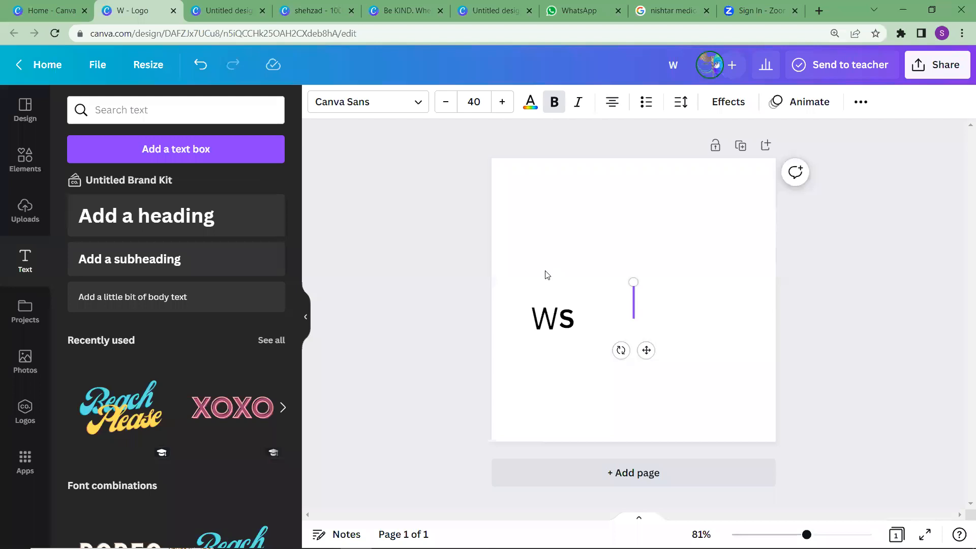
type("C")
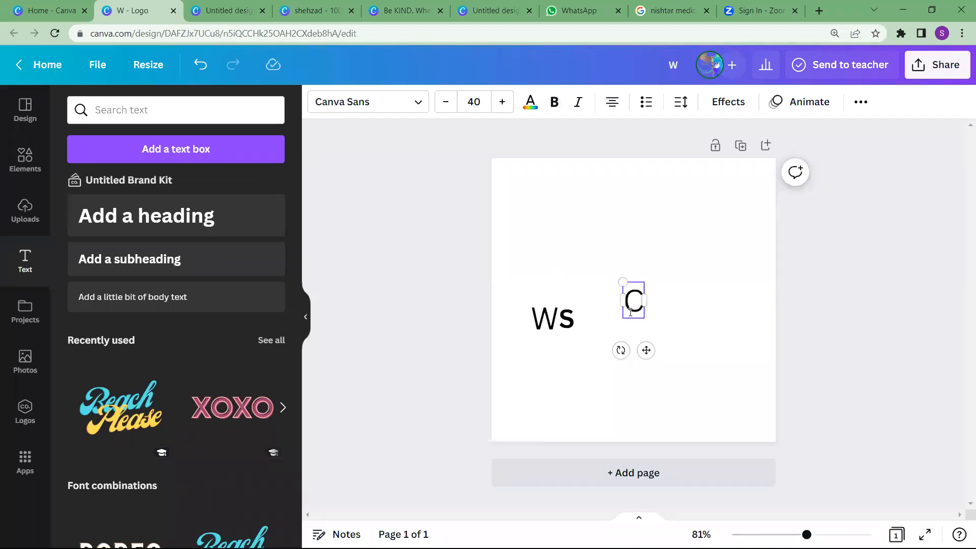
left_click_drag(630, 312, 589, 346)
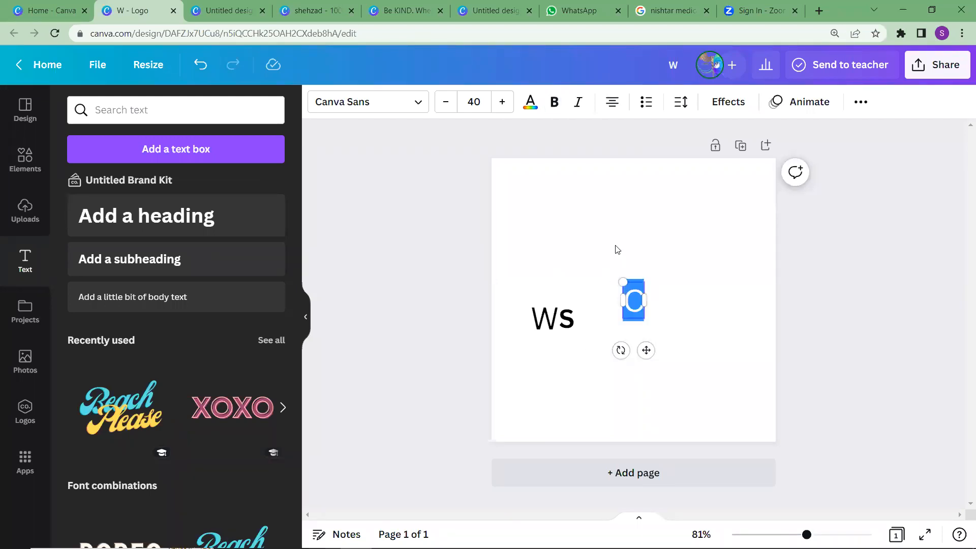
left_click(640, 330)
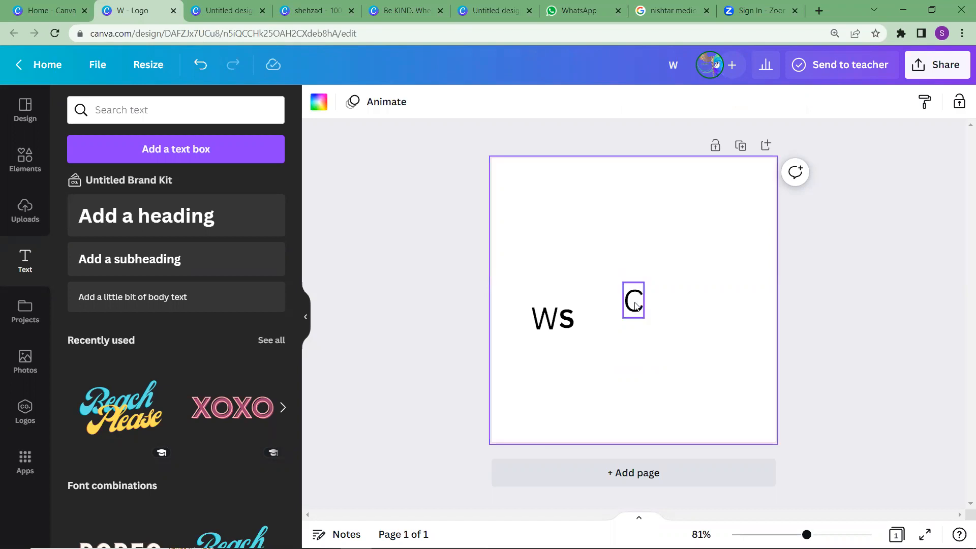
left_click(635, 305)
left_click_drag(614, 323, 589, 319)
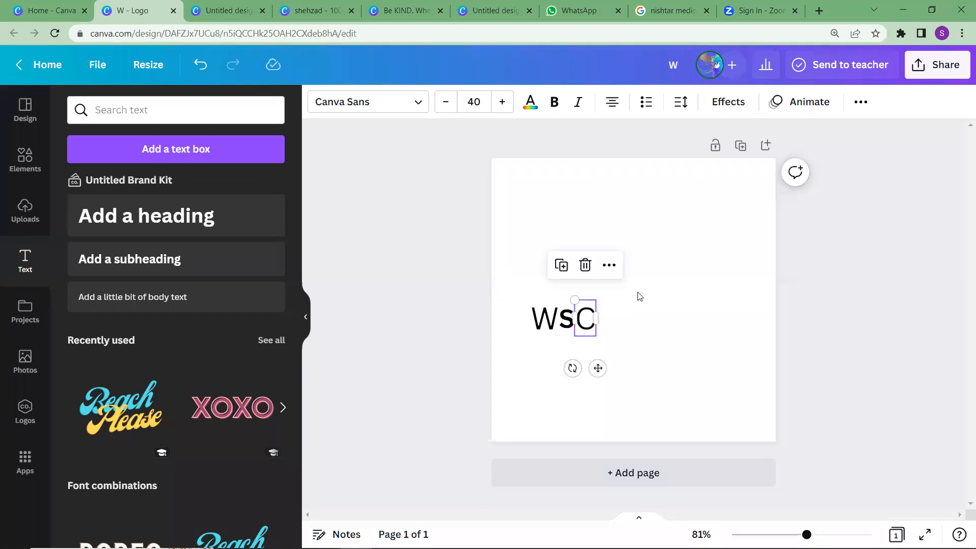
Add another heading reading "UBE" and set its font size to 34
left_click(210, 220)
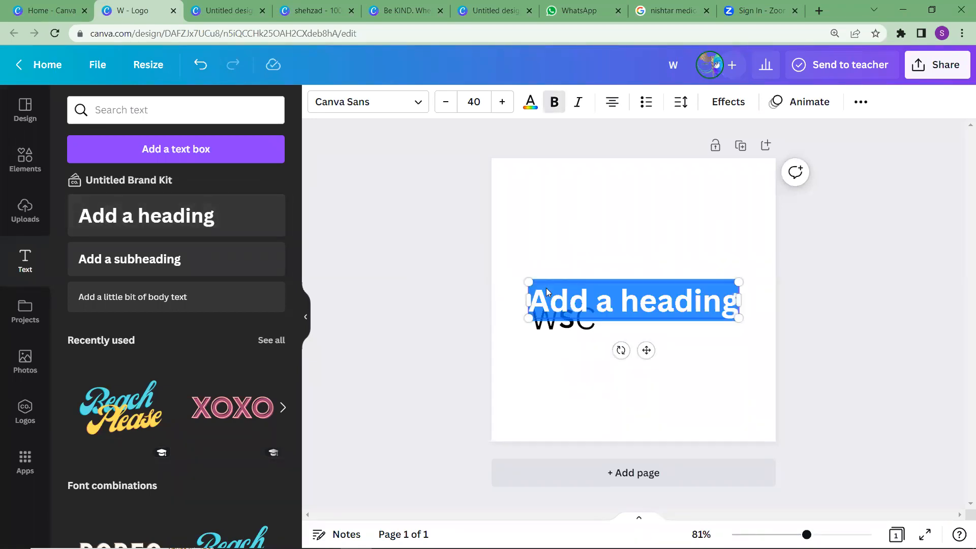
key("BackSpace")
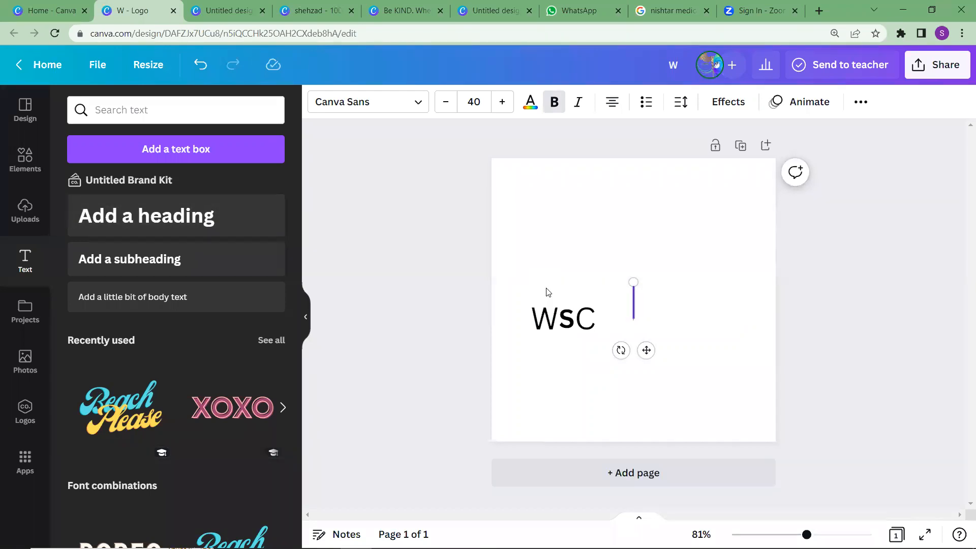
type("UBE")
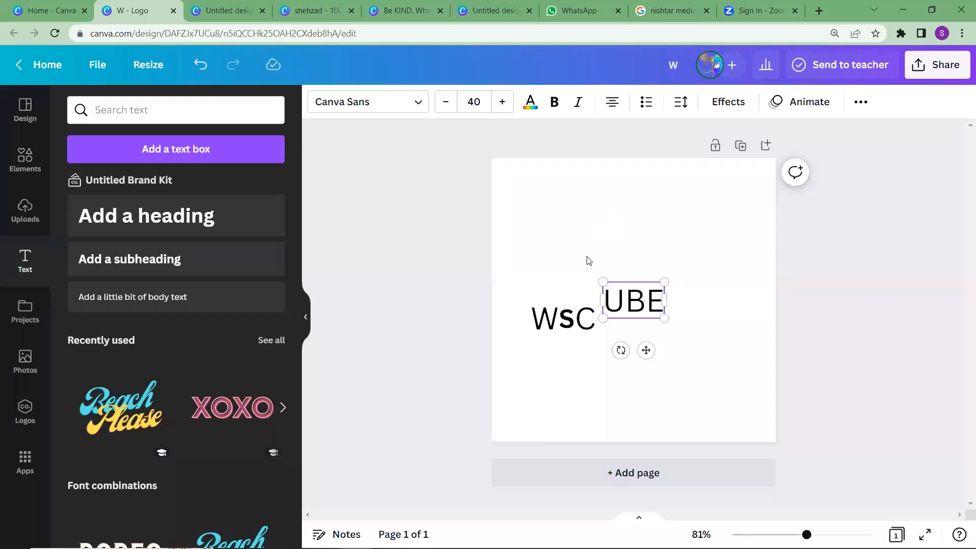
left_click(446, 102)
left_click(446, 102)
left_click(447, 102)
left_click(446, 102)
left_click(446, 102)
left_click(447, 106)
left_click(448, 106)
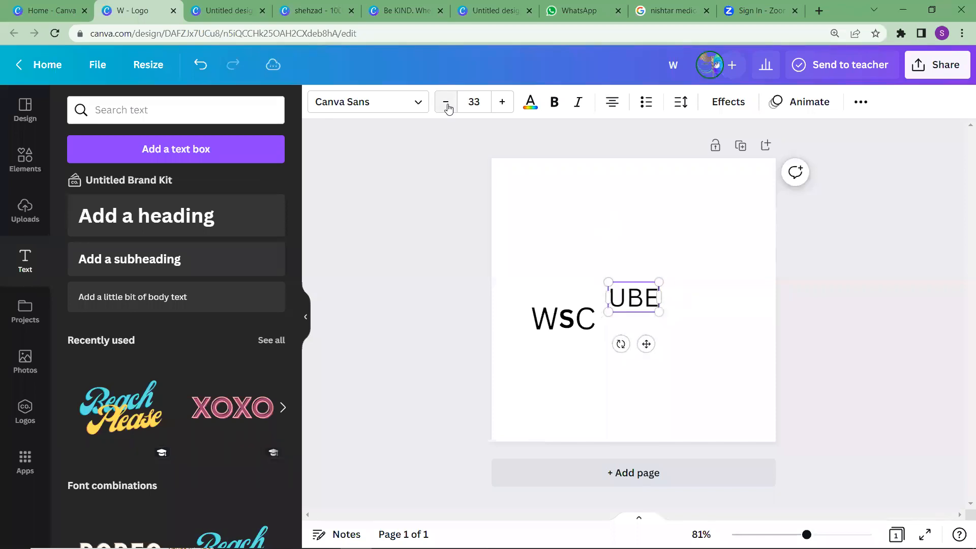
left_click(502, 102)
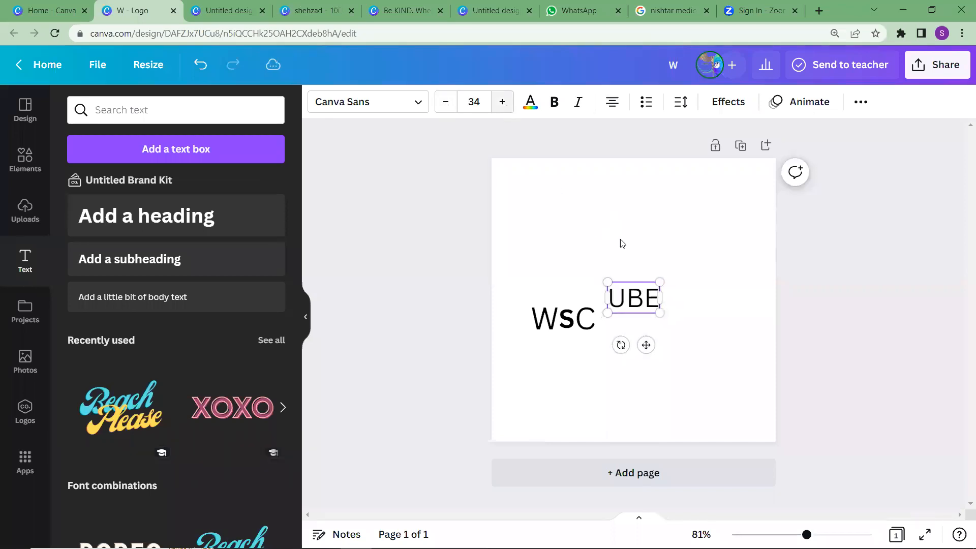
Move "UBE" directly after the "C" so the letters share one baseline and spell "WSCUBE"
left_click(636, 302)
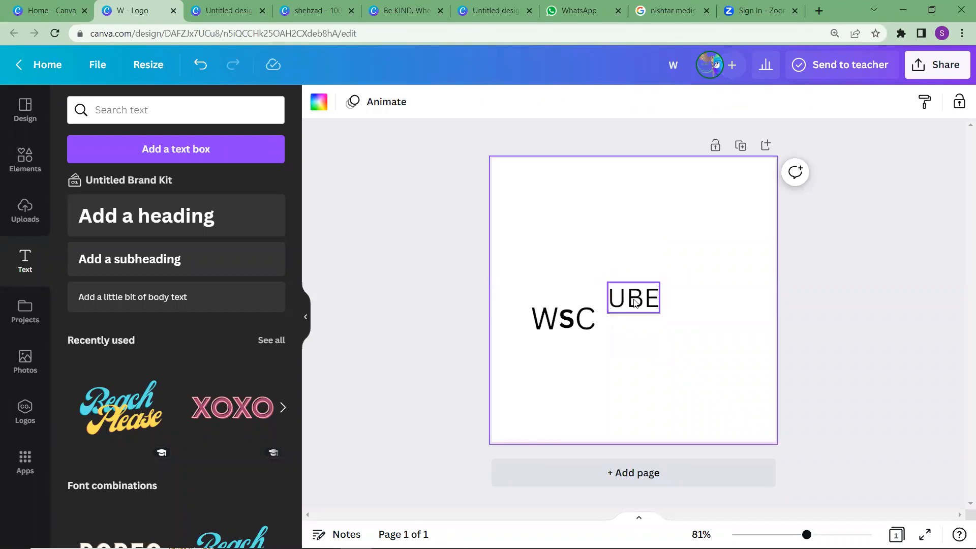
left_click_drag(636, 303, 620, 319)
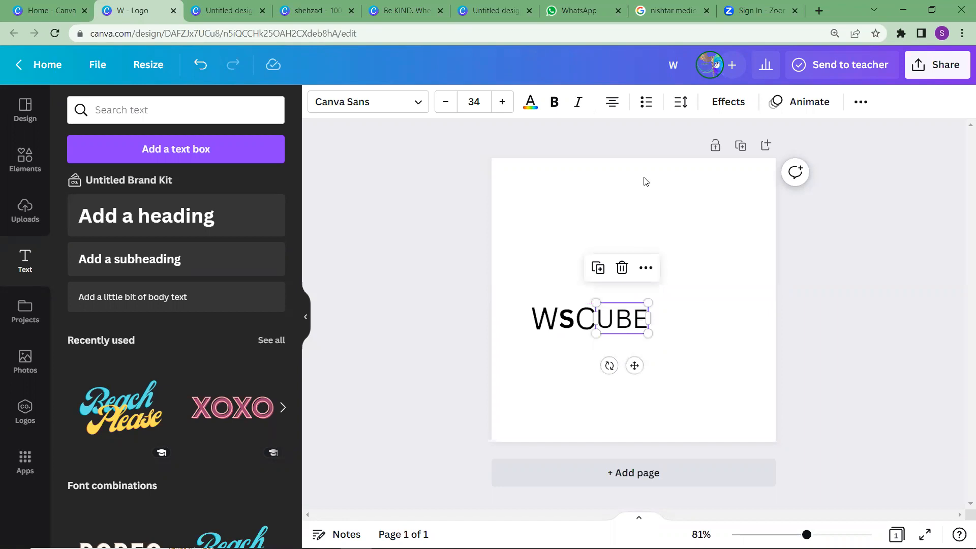
left_click(630, 231)
Add a separate heading reading "T" and place it after "WSCUBE" with a word space between them
left_click(208, 222)
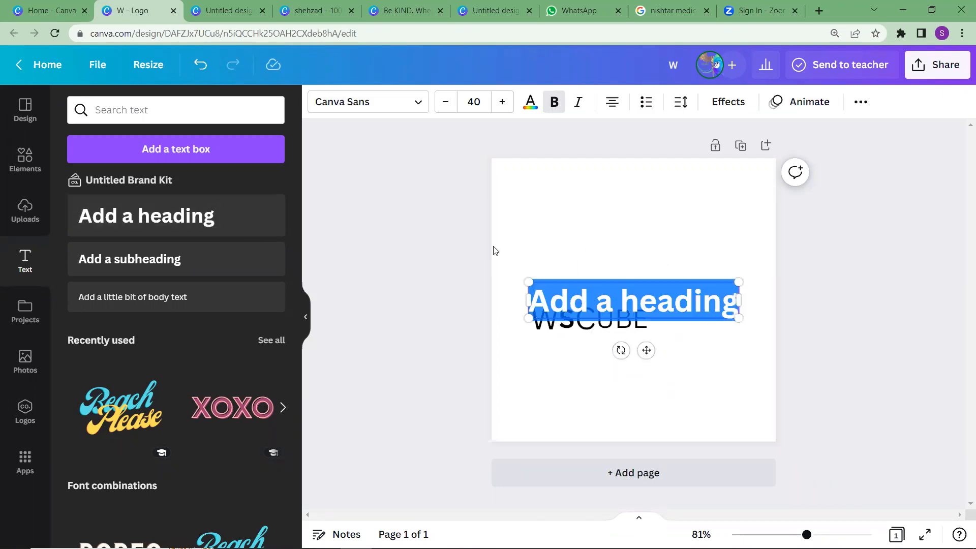
key("BackSpace")
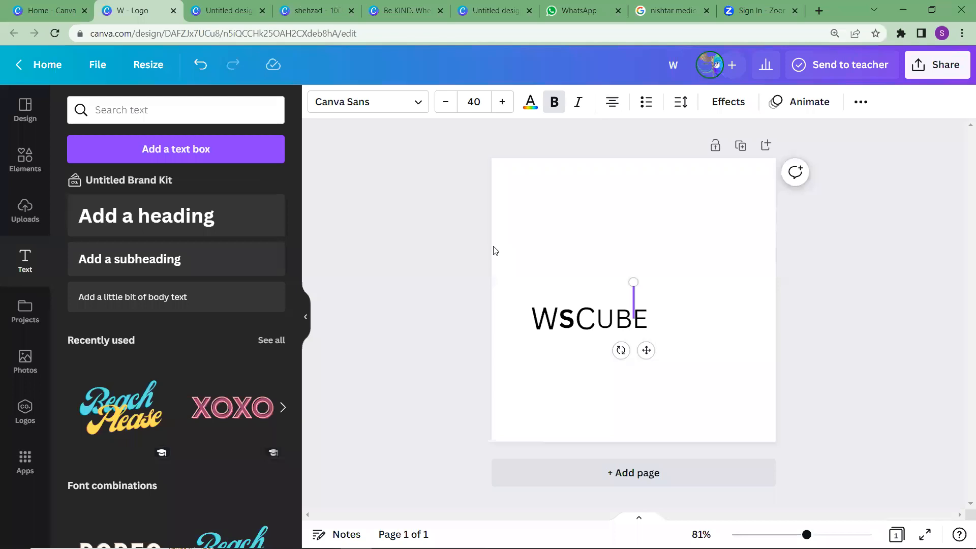
type("T")
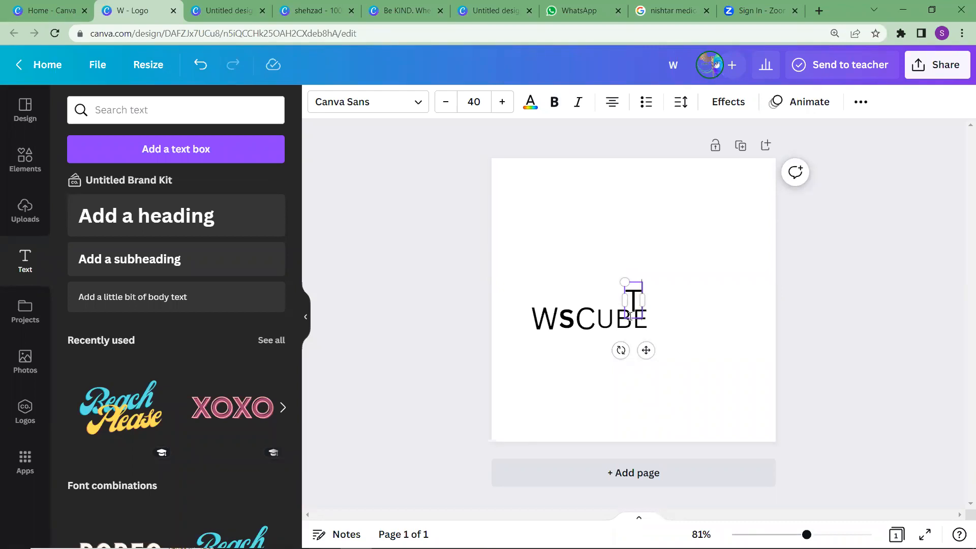
left_click(665, 238)
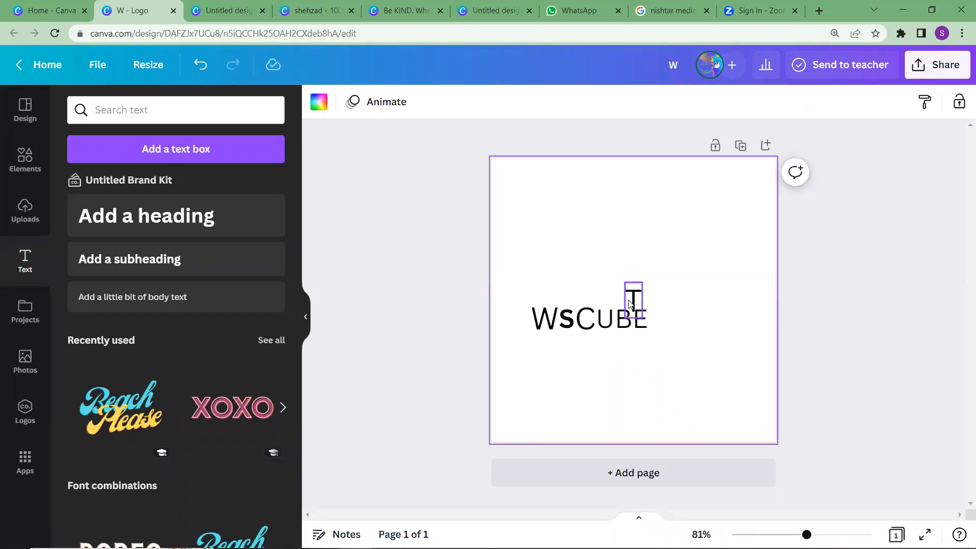
left_click(629, 304)
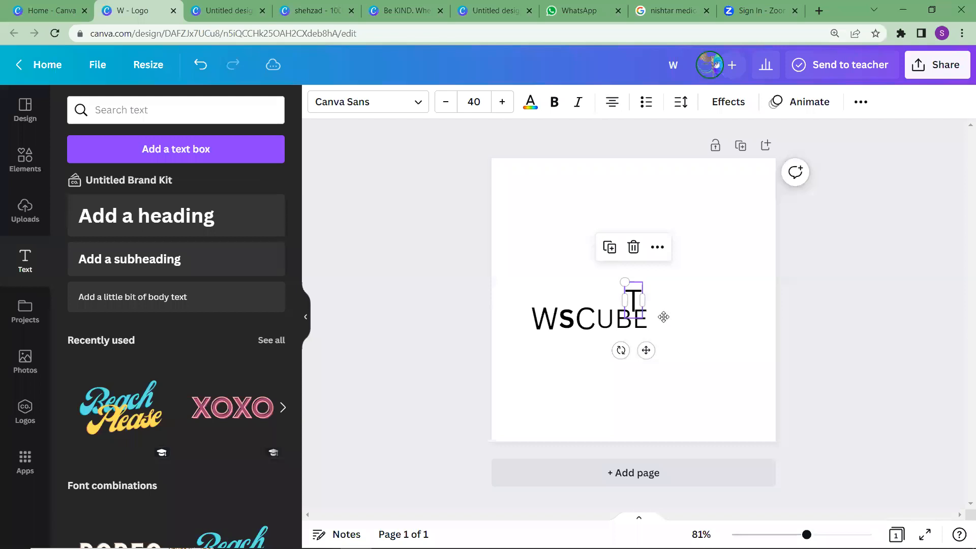
left_click_drag(664, 317, 699, 332)
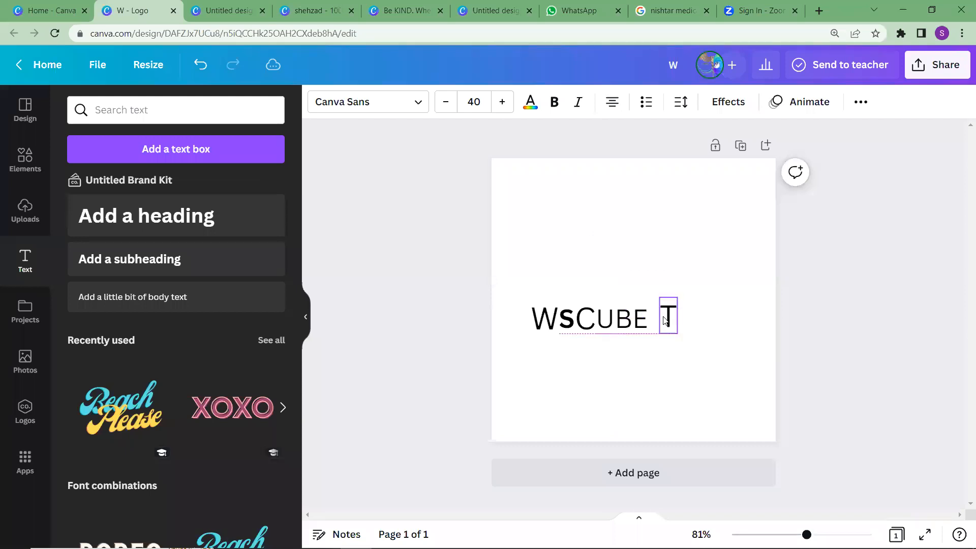
Add a heading reading "ECH", scale it down to font size 34 and place it directly after the "T"
left_click(173, 215)
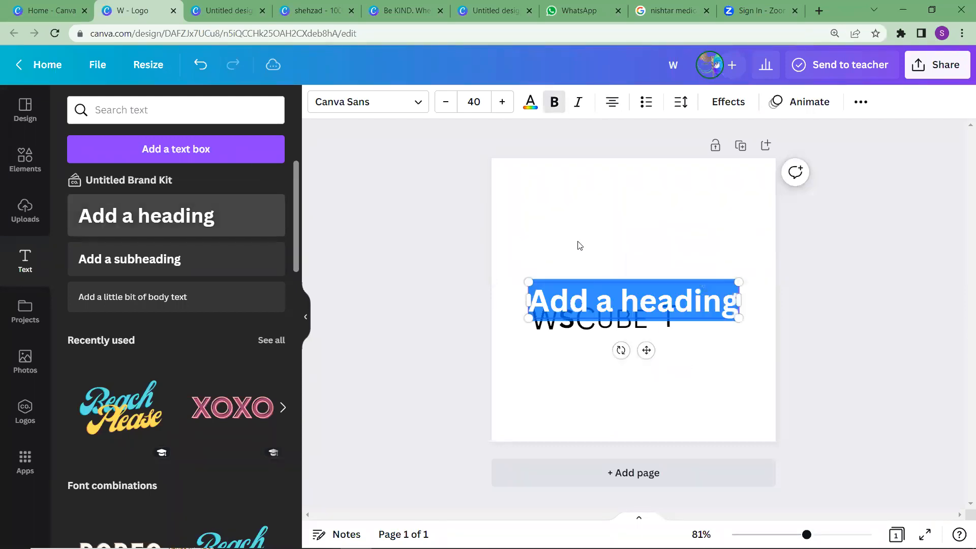
key("BackSpace")
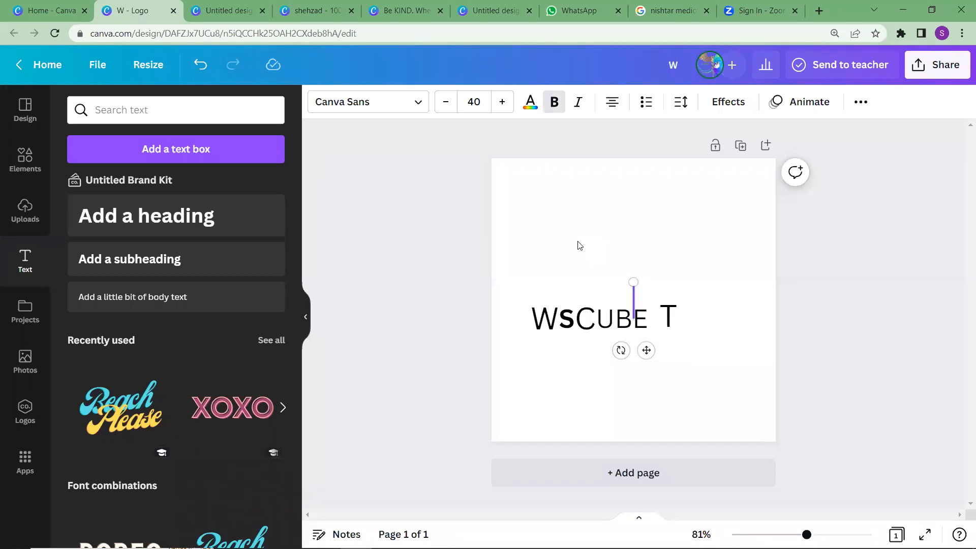
type("ECH")
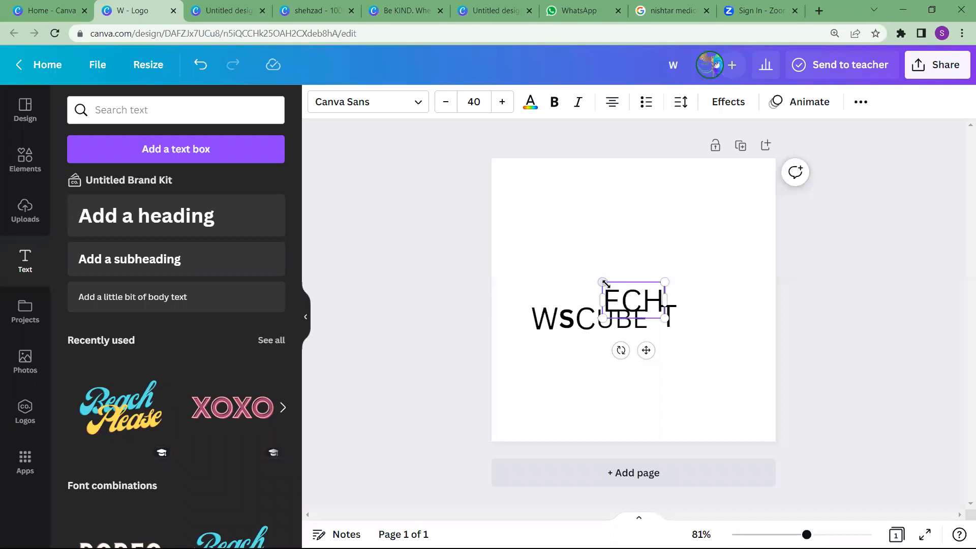
mouse_move(603, 283)
left_mouse_down()
mouse_move(625, 290)
mouse_move(612, 287)
left_mouse_up()
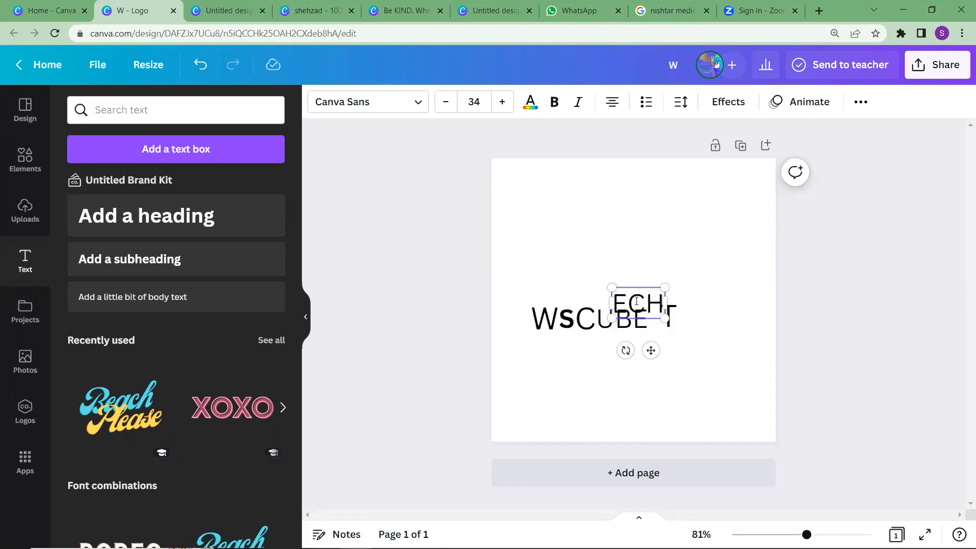
left_click(645, 277)
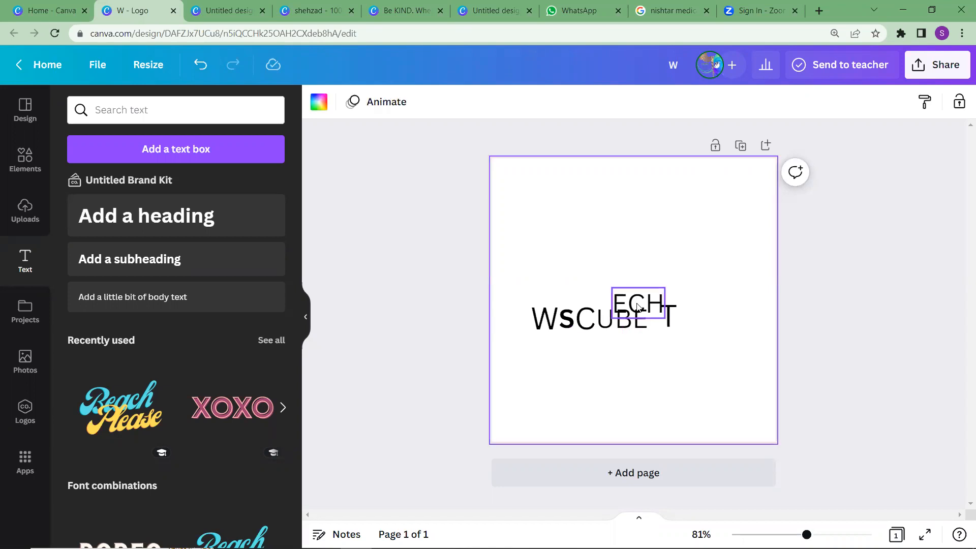
left_click(638, 305)
left_click_drag(637, 305, 699, 322)
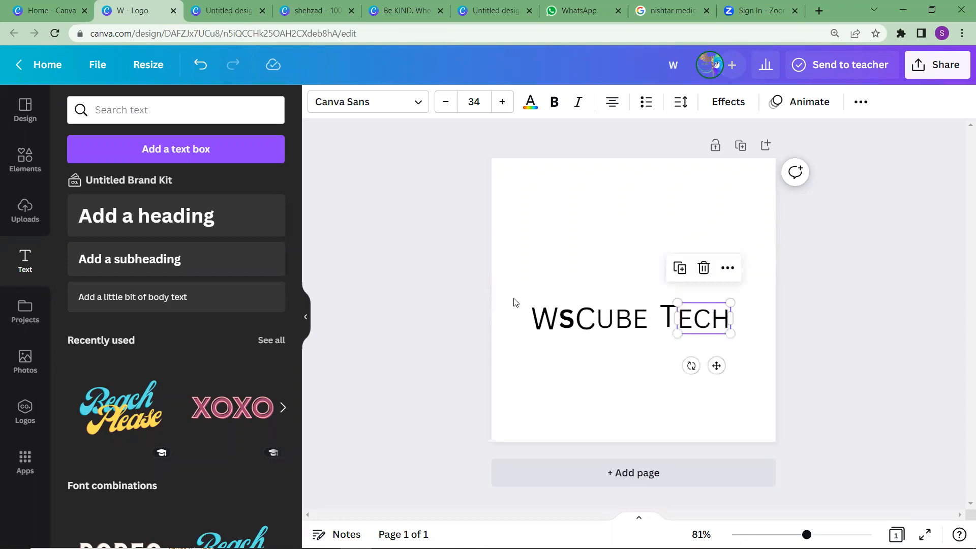
Select all the text pieces of "WSCUBE TECH" together and open the font search for them
left_click(640, 241)
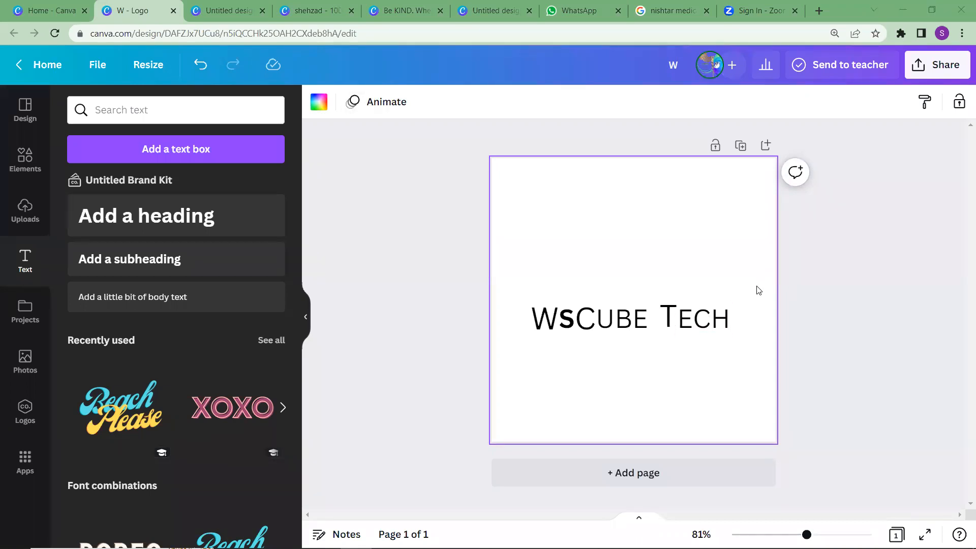
left_click_drag(732, 297, 526, 332)
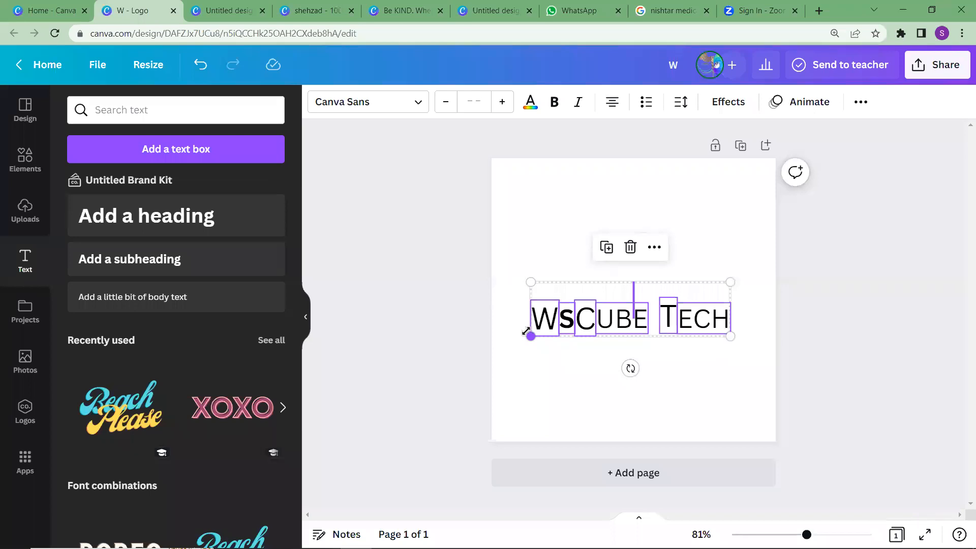
left_click(410, 111)
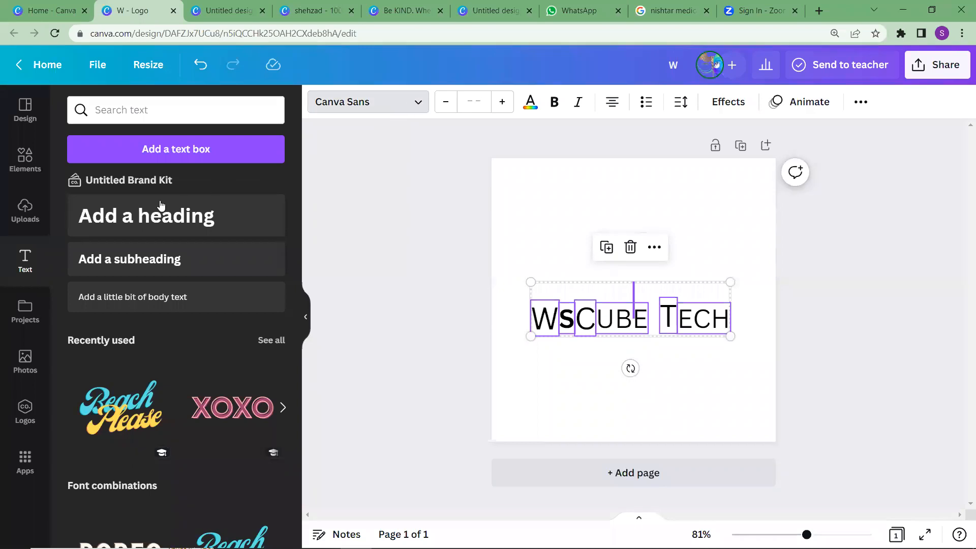
left_click(201, 117)
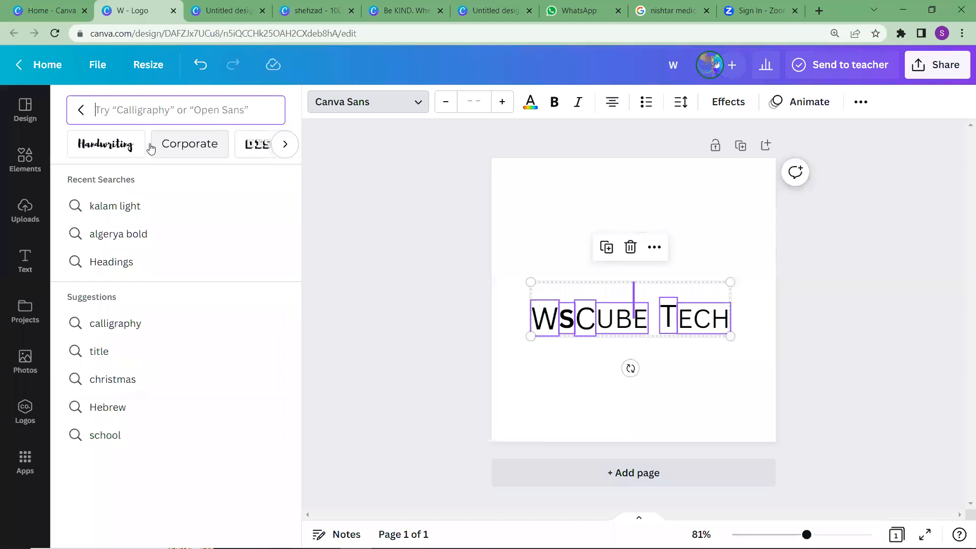
Browse the Handwriting font category for a typeface that suits the logo text
left_click(100, 146)
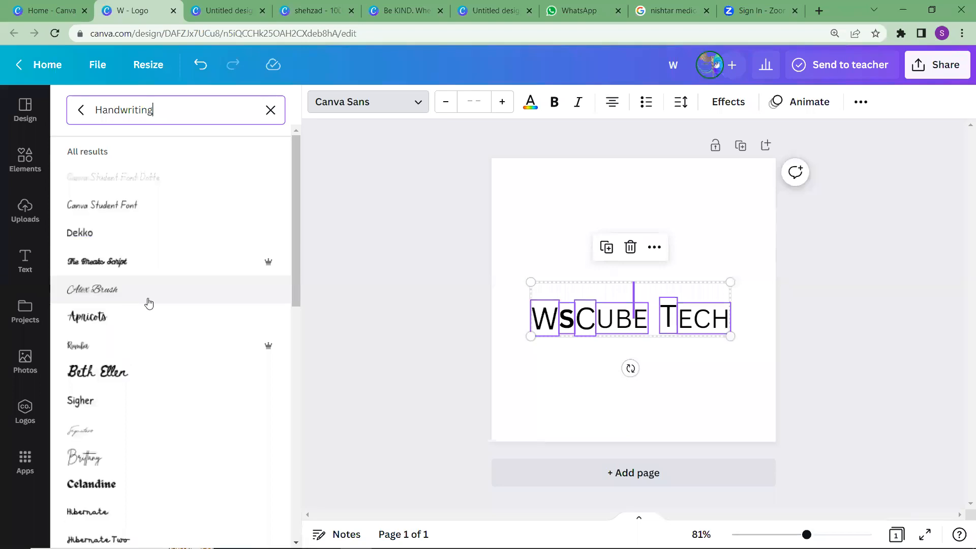
scroll(149, 303, "down", 5)
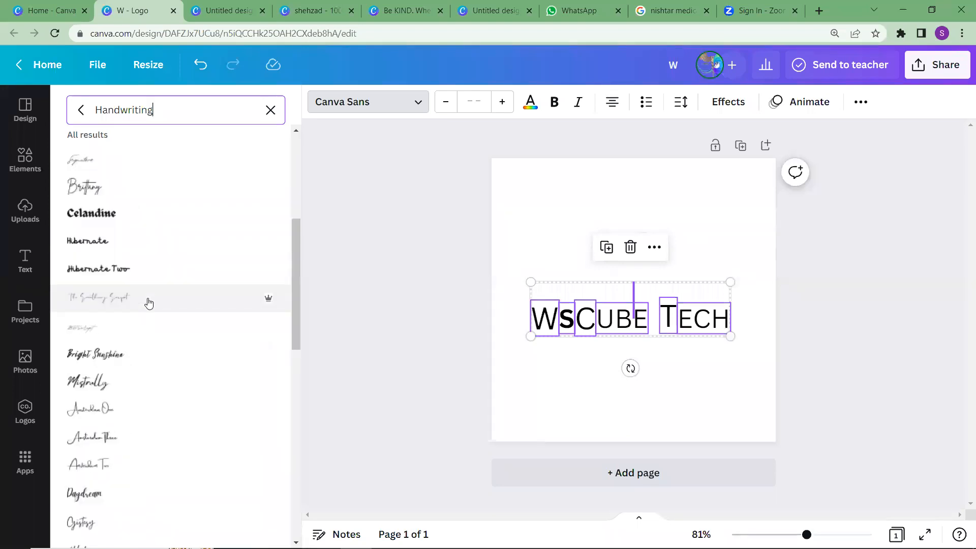
scroll(149, 303, "down", 15)
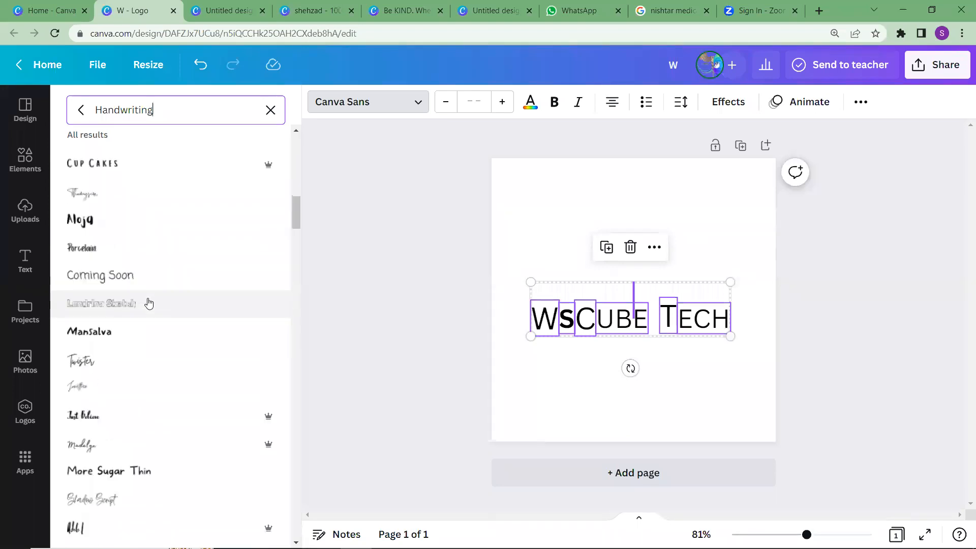
scroll(138, 366, "down", 3)
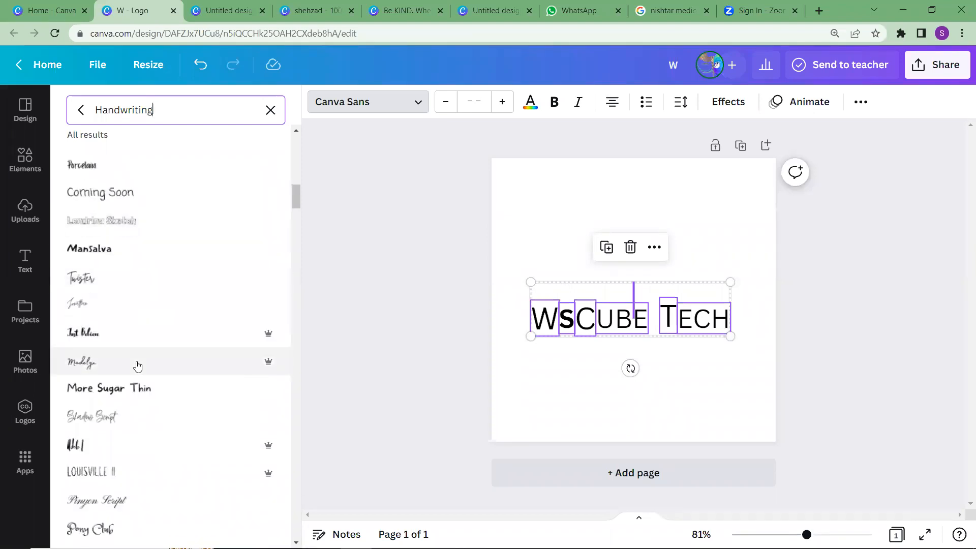
scroll(138, 366, "down", 3)
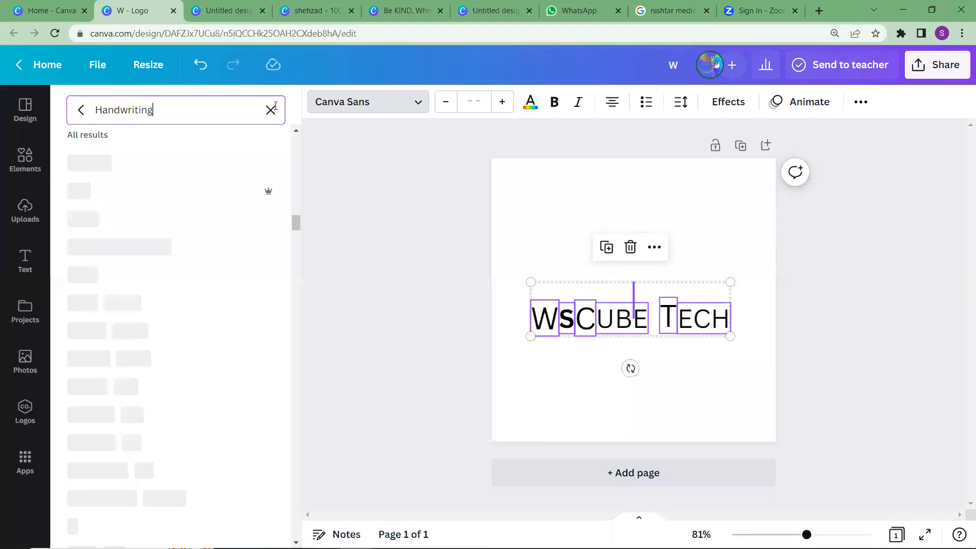
Search the fonts for "algera bold" instead and apply Alegreya Bold to all the selected logo text
double_click(148, 109)
key("BackSpace")
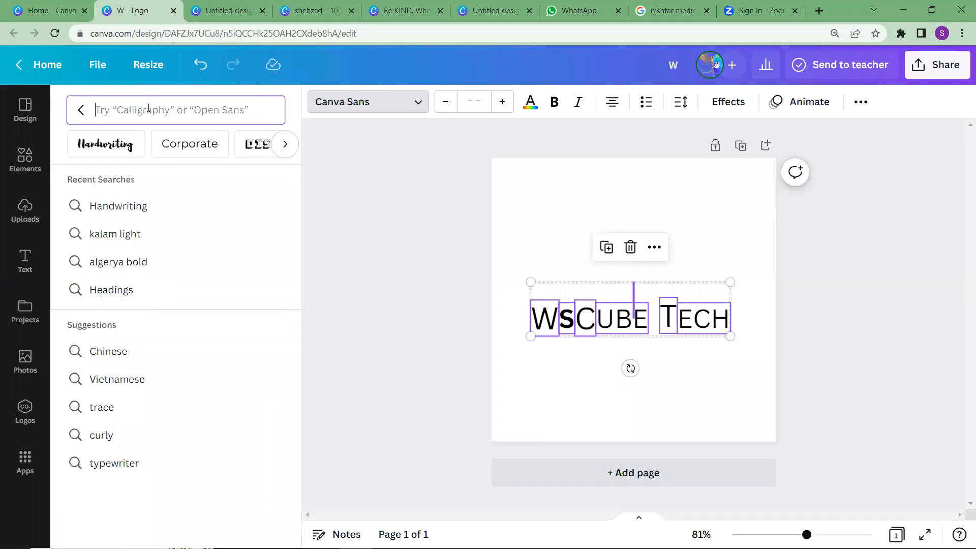
type("al")
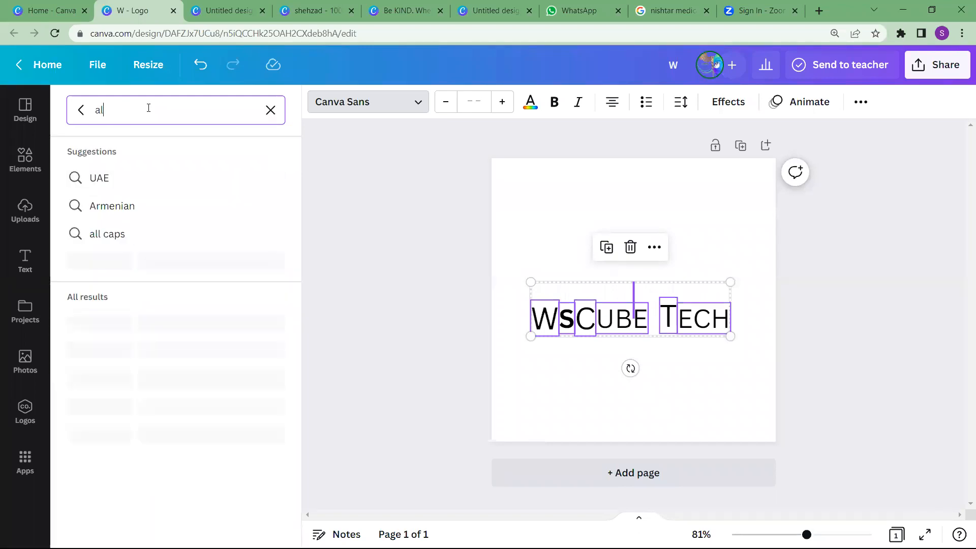
type("gera")
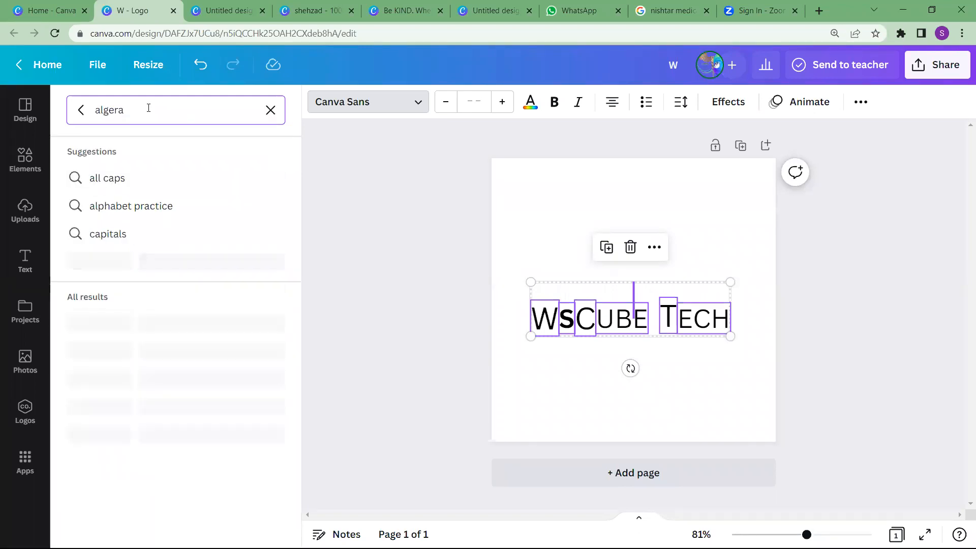
type(" bo")
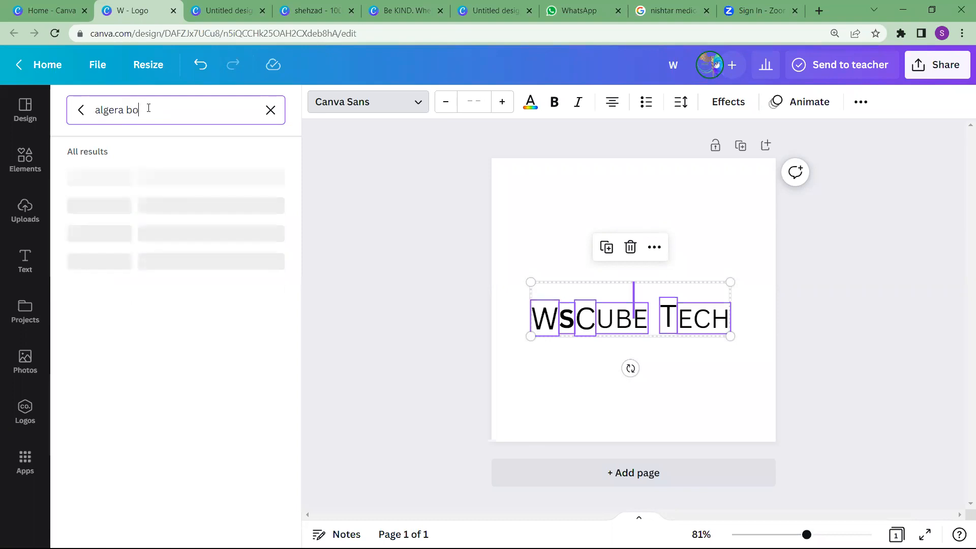
type("ld")
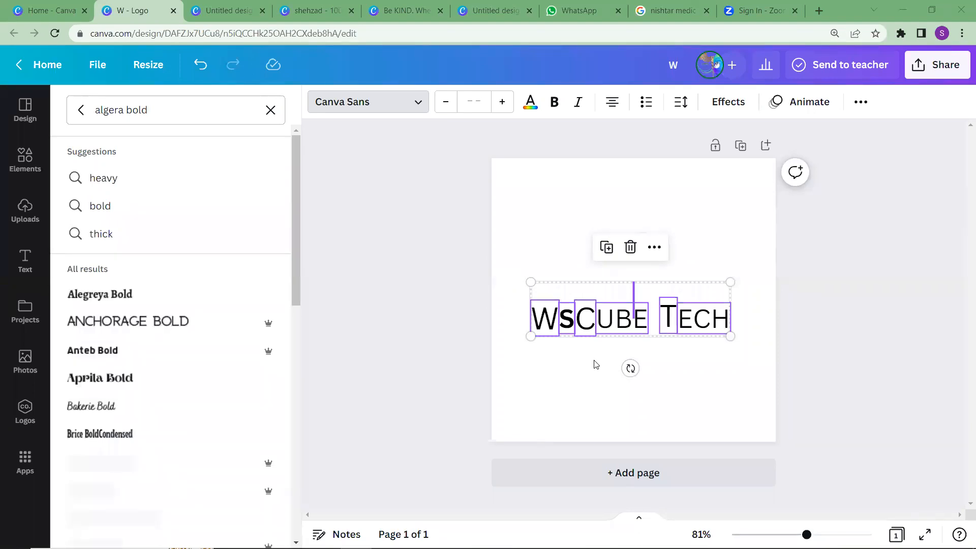
left_click(190, 306)
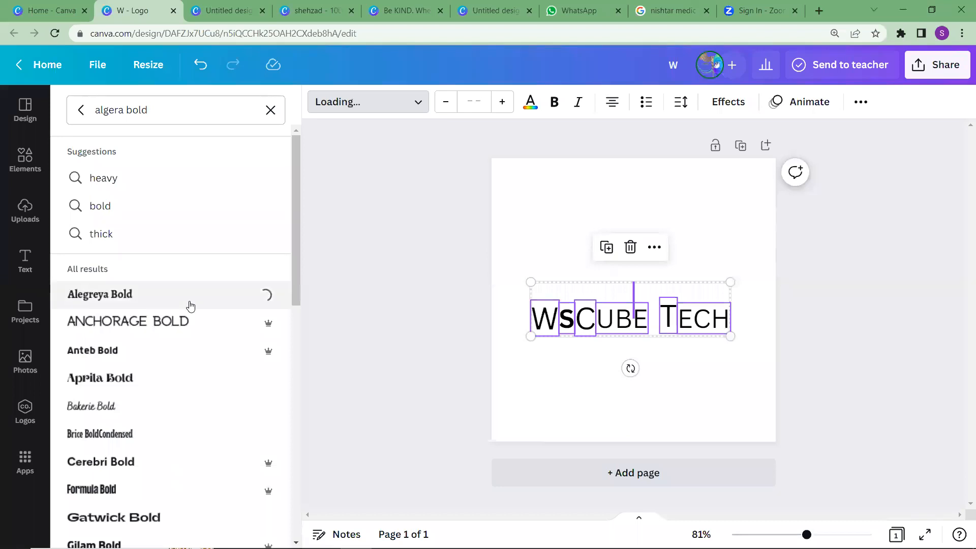